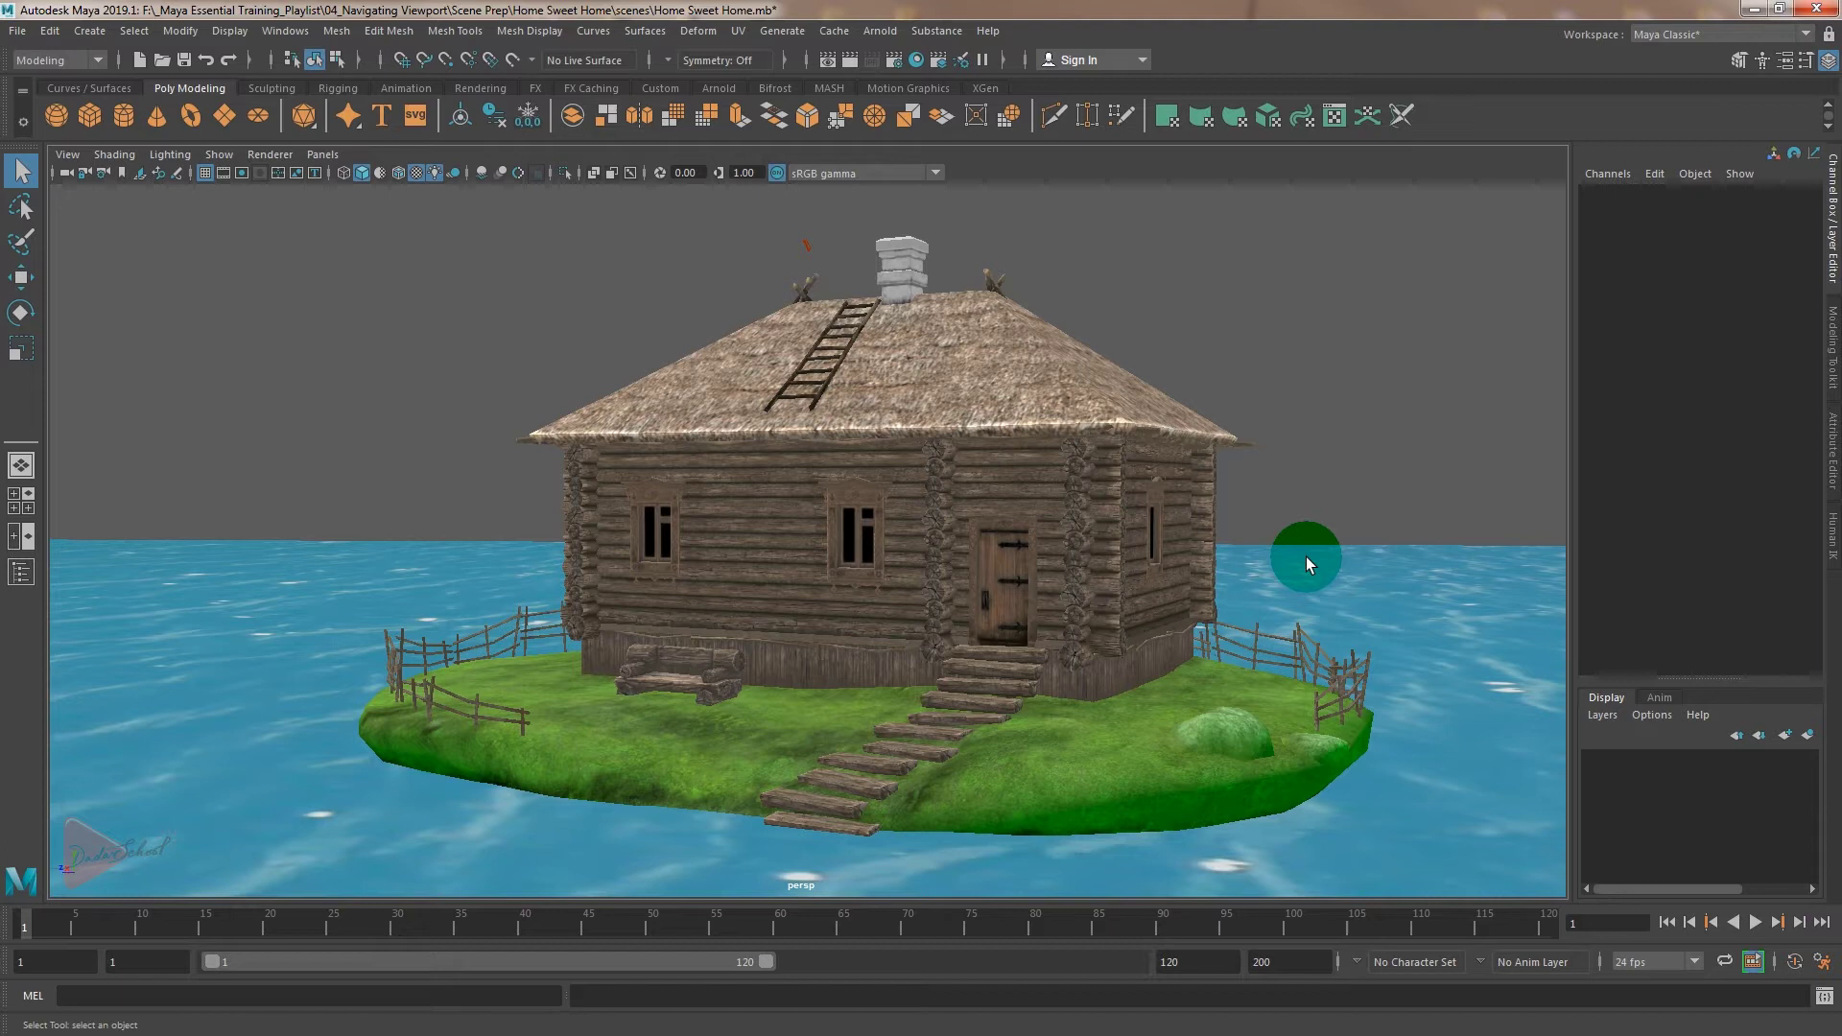
- Frame the whole island in the top, front and side views, then maximize the persp view again
{"action": "key", "text": "space"}
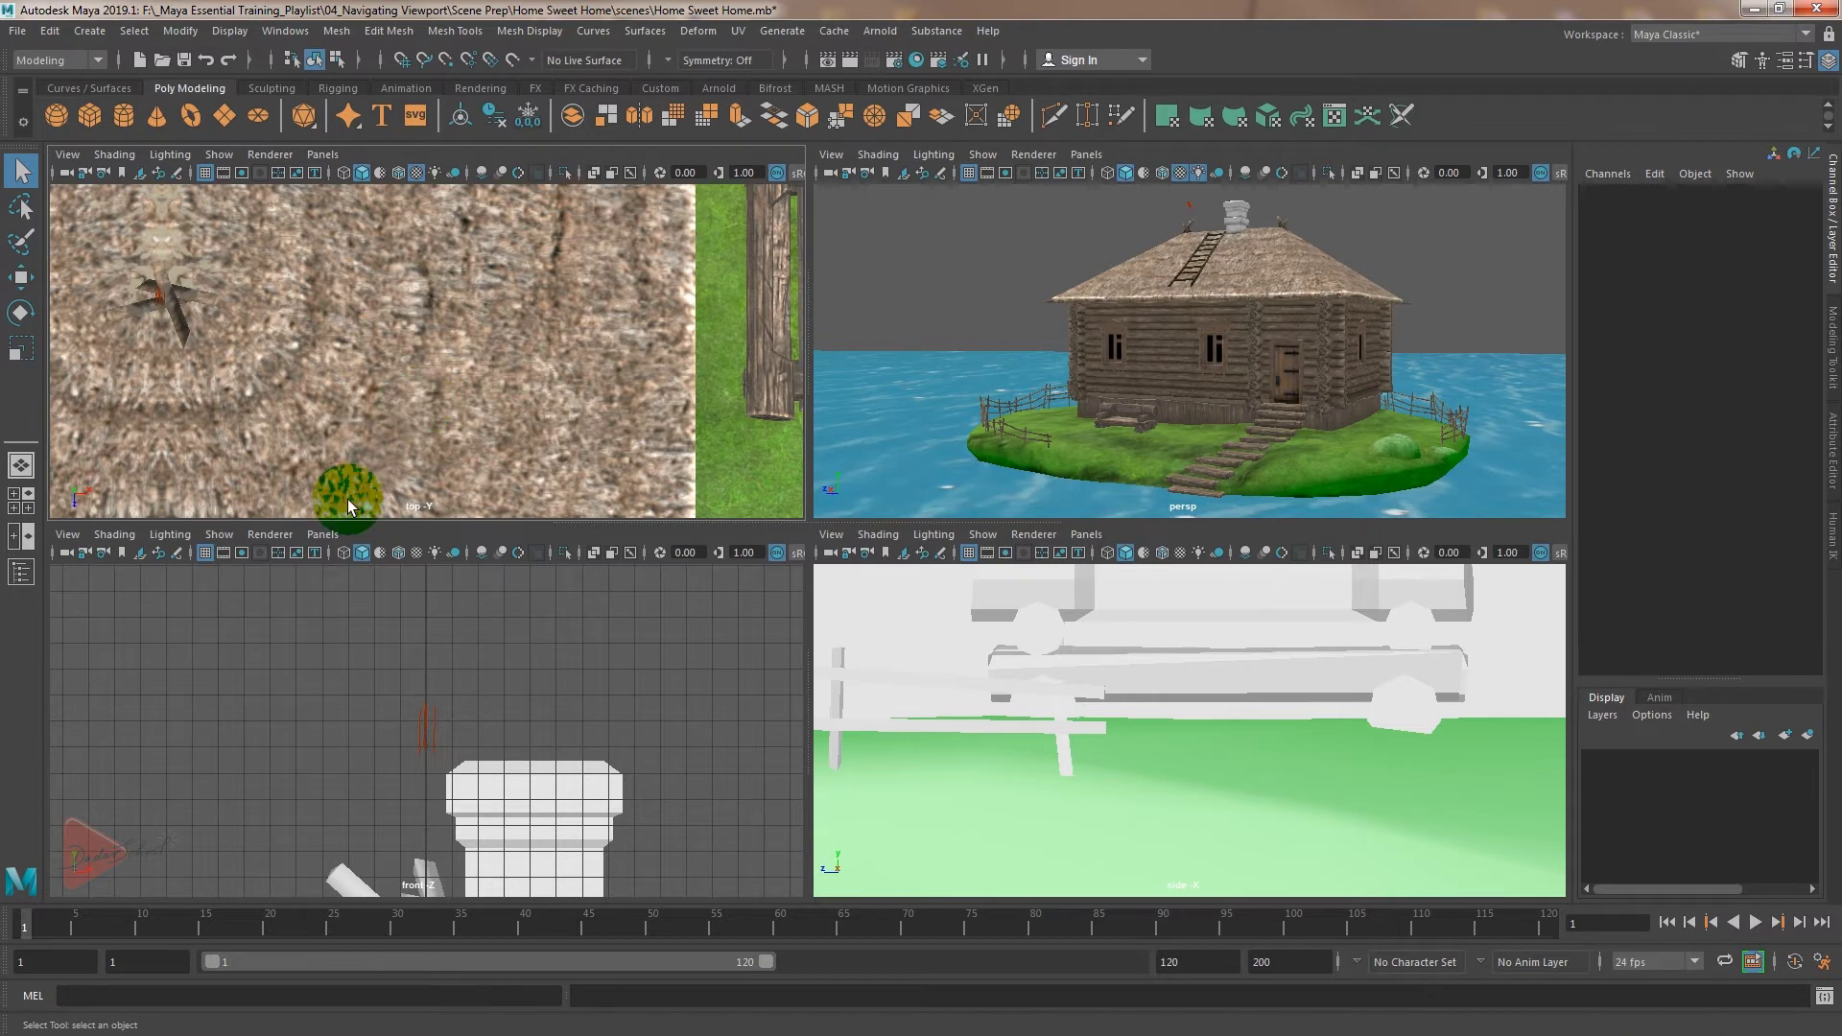
{"action": "key", "text": "a"}
{"action": "key", "text": "a"}
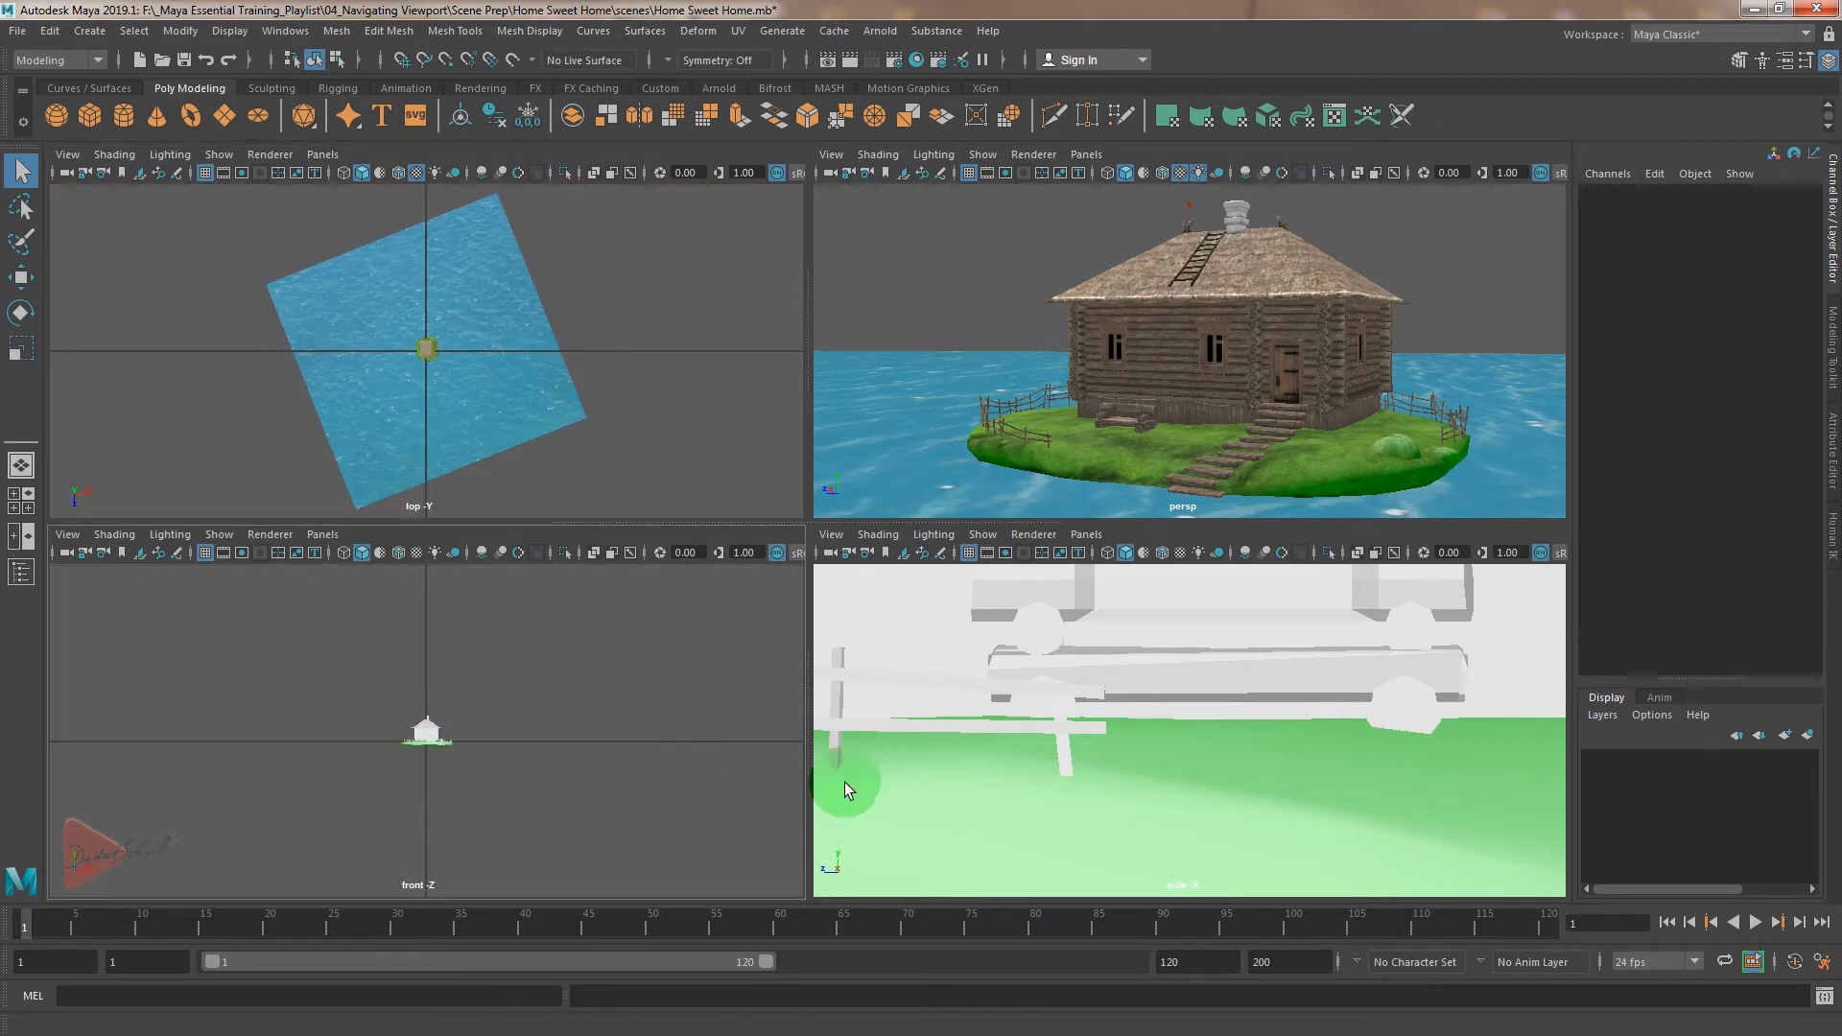
{"action": "key", "text": "a"}
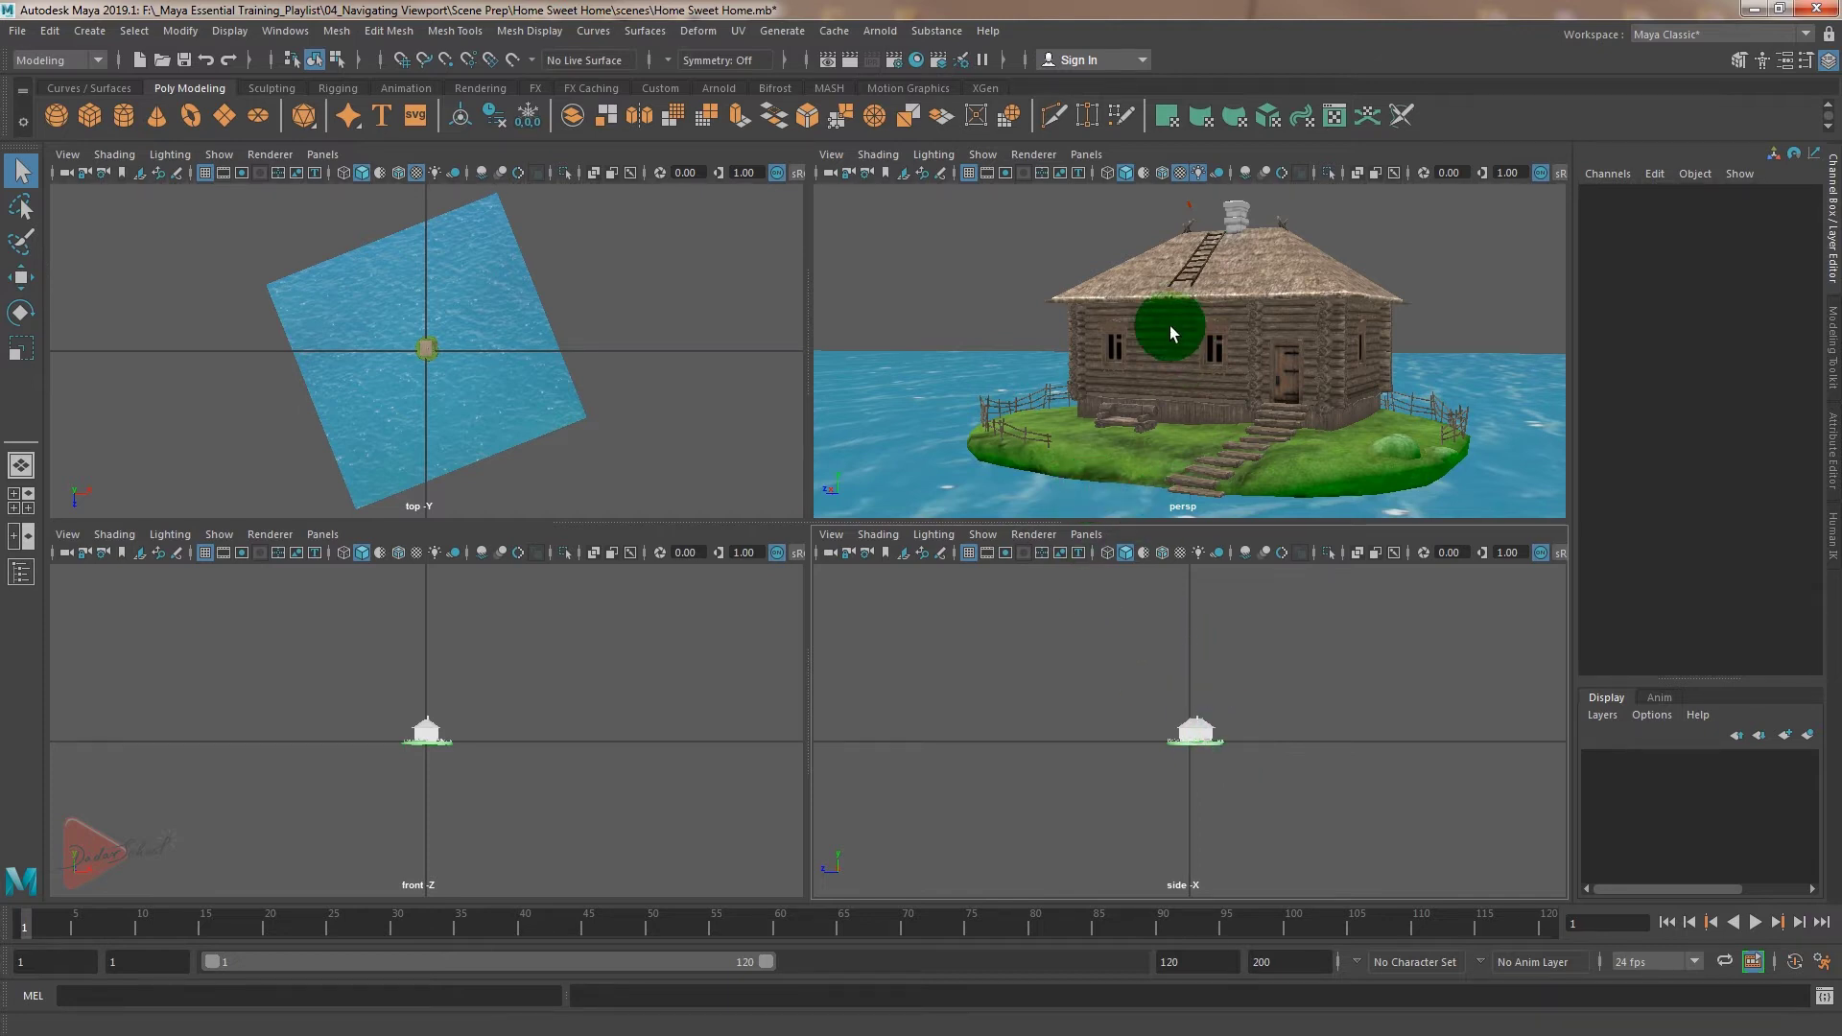
{"action": "key", "text": "space"}
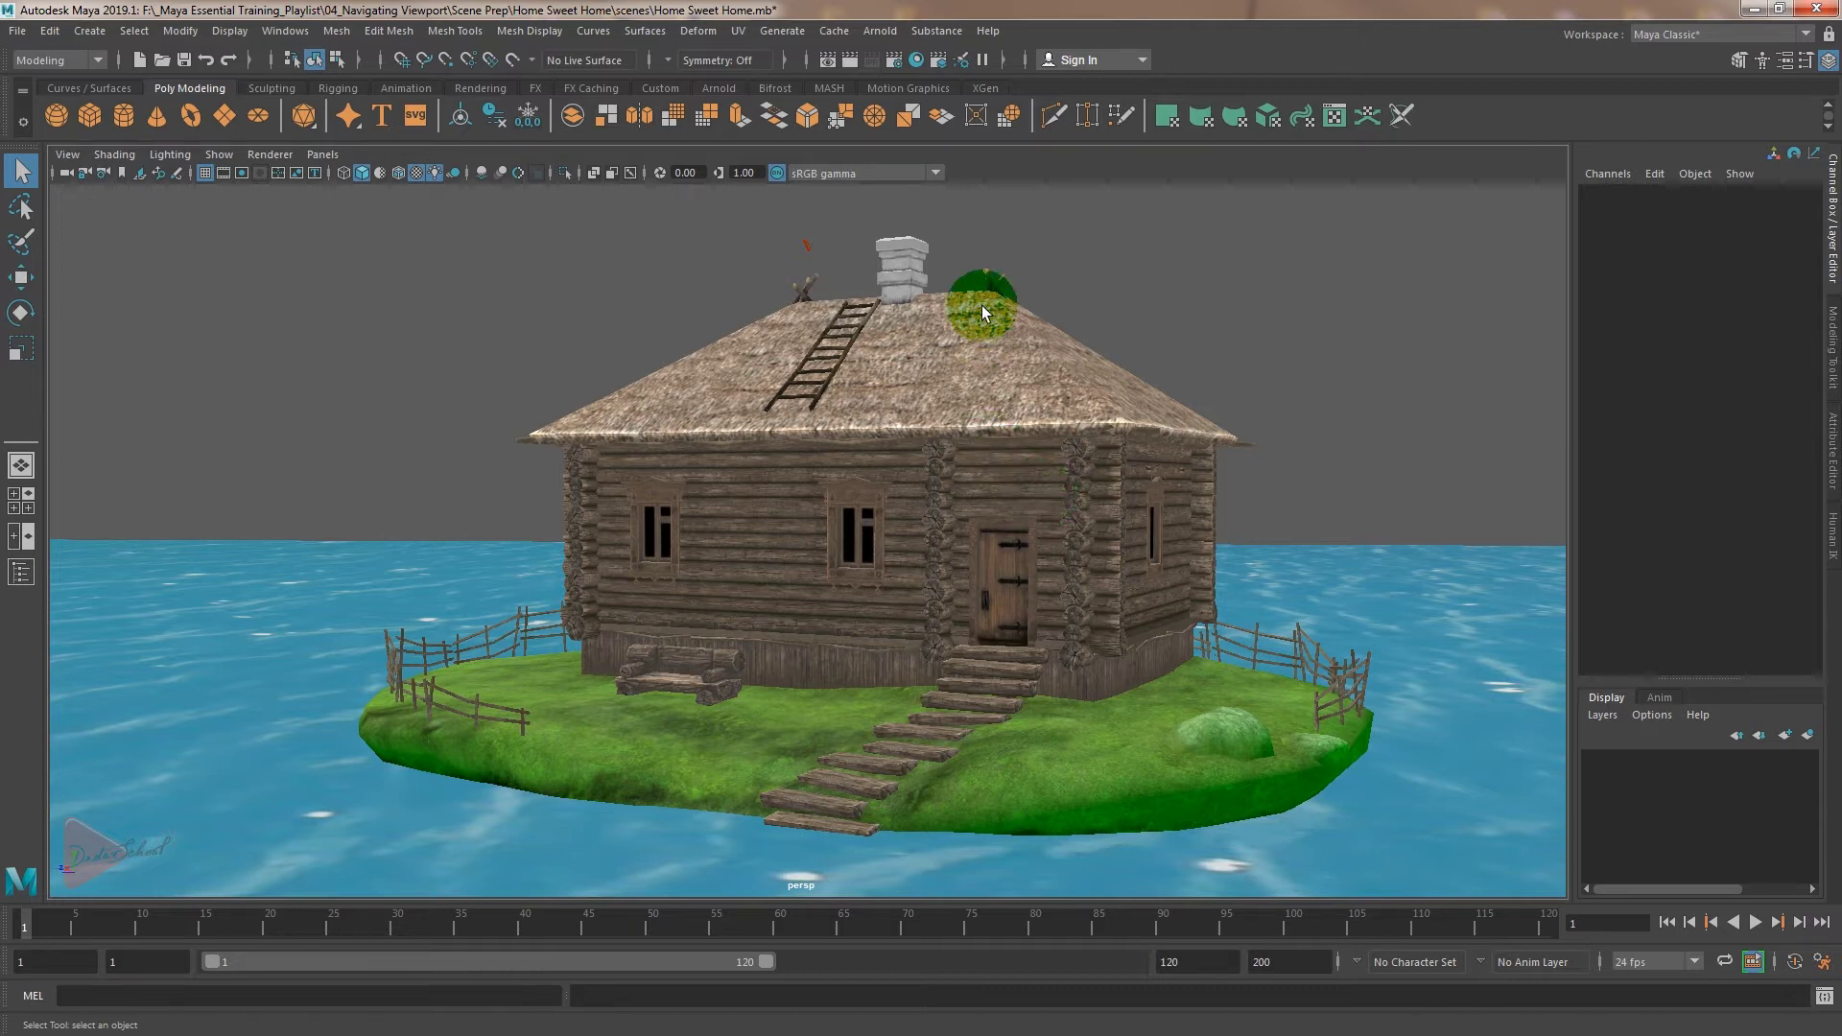
- Browse the persp panel's menus (Shading, Lighting, Show, Renderer, Panels), ending on View
{"action": "left_click", "coordinate": [70, 158]}
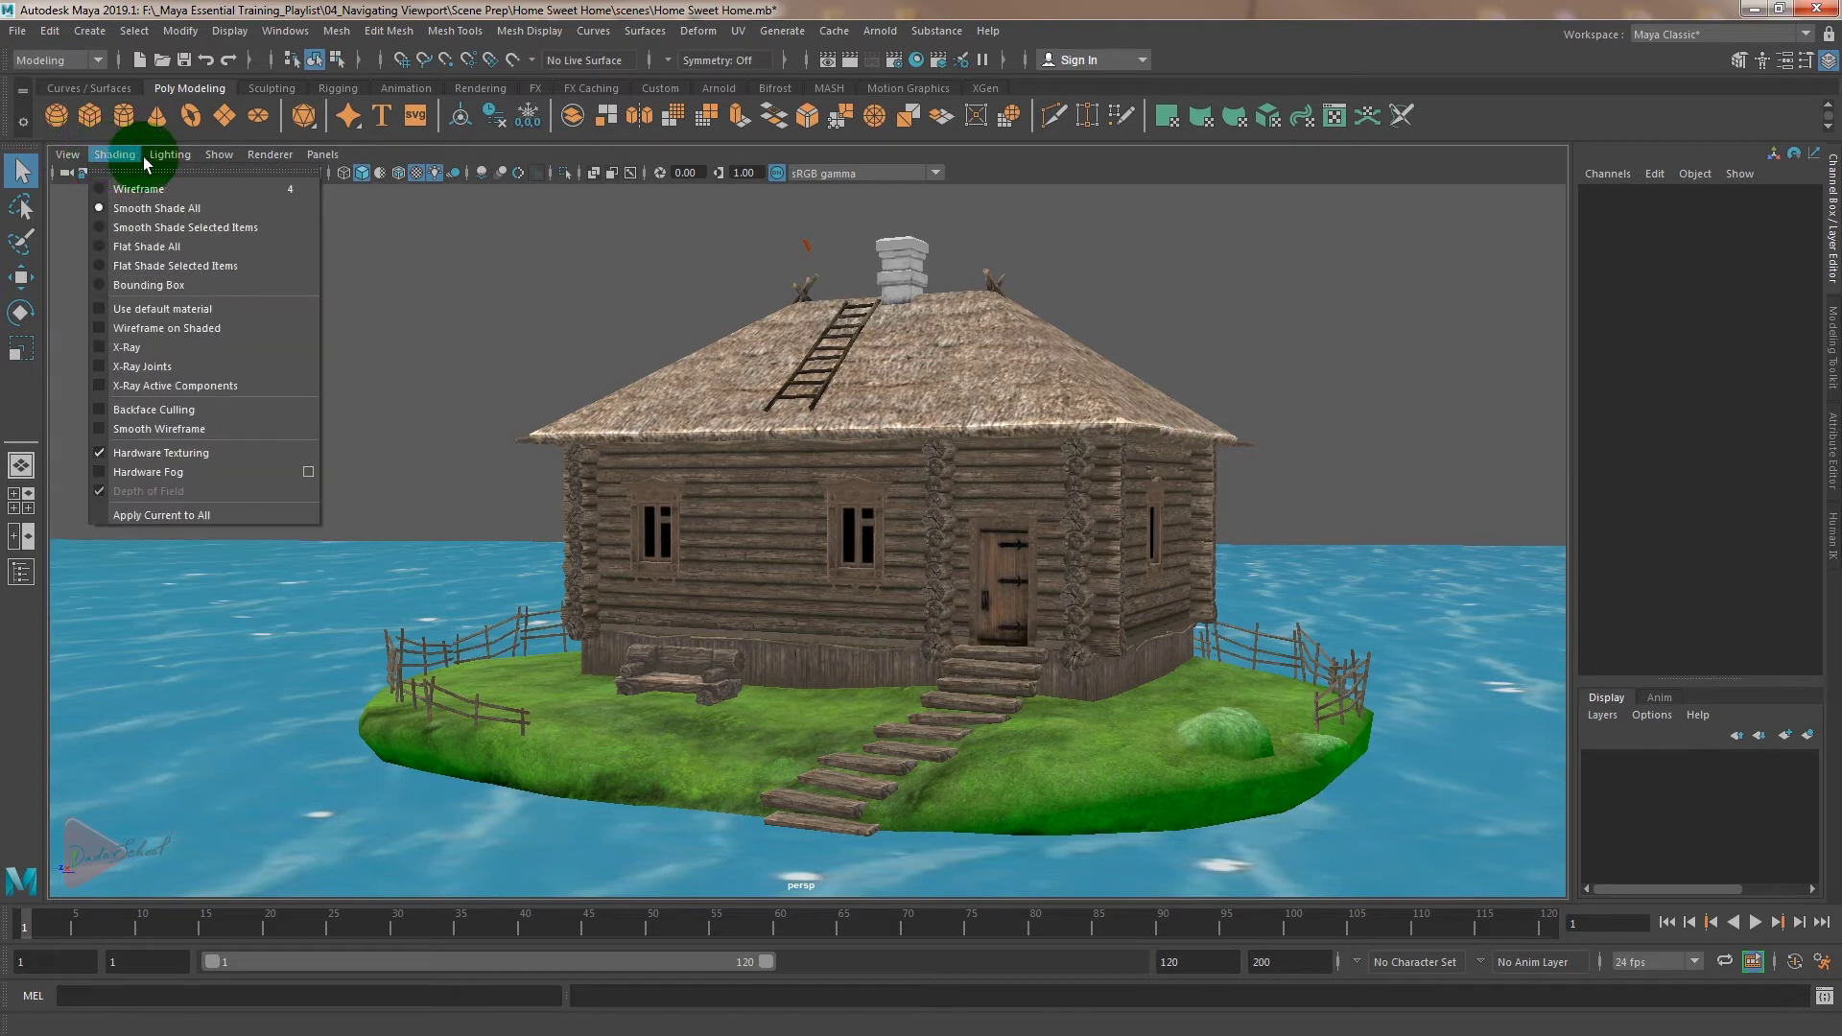
{"action": "mouse_move", "coordinate": [179, 165]}
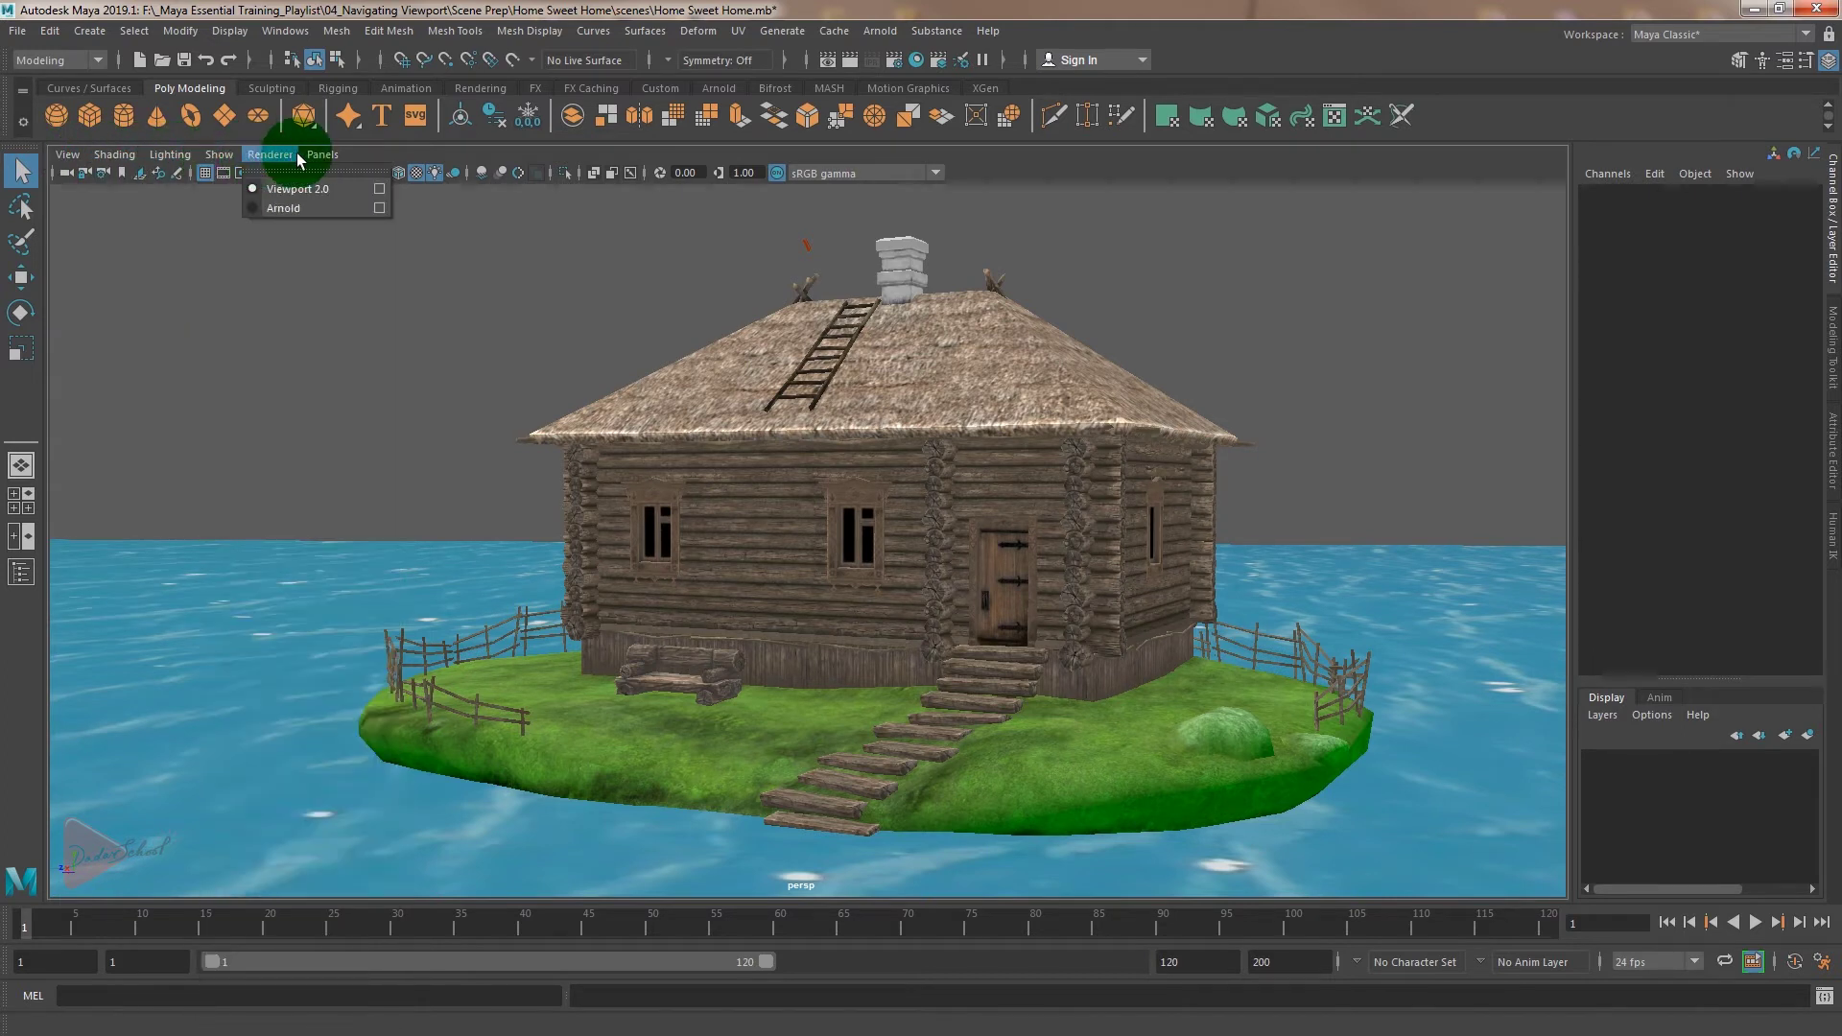
{"action": "mouse_move", "coordinate": [323, 163]}
{"action": "mouse_move", "coordinate": [70, 157]}
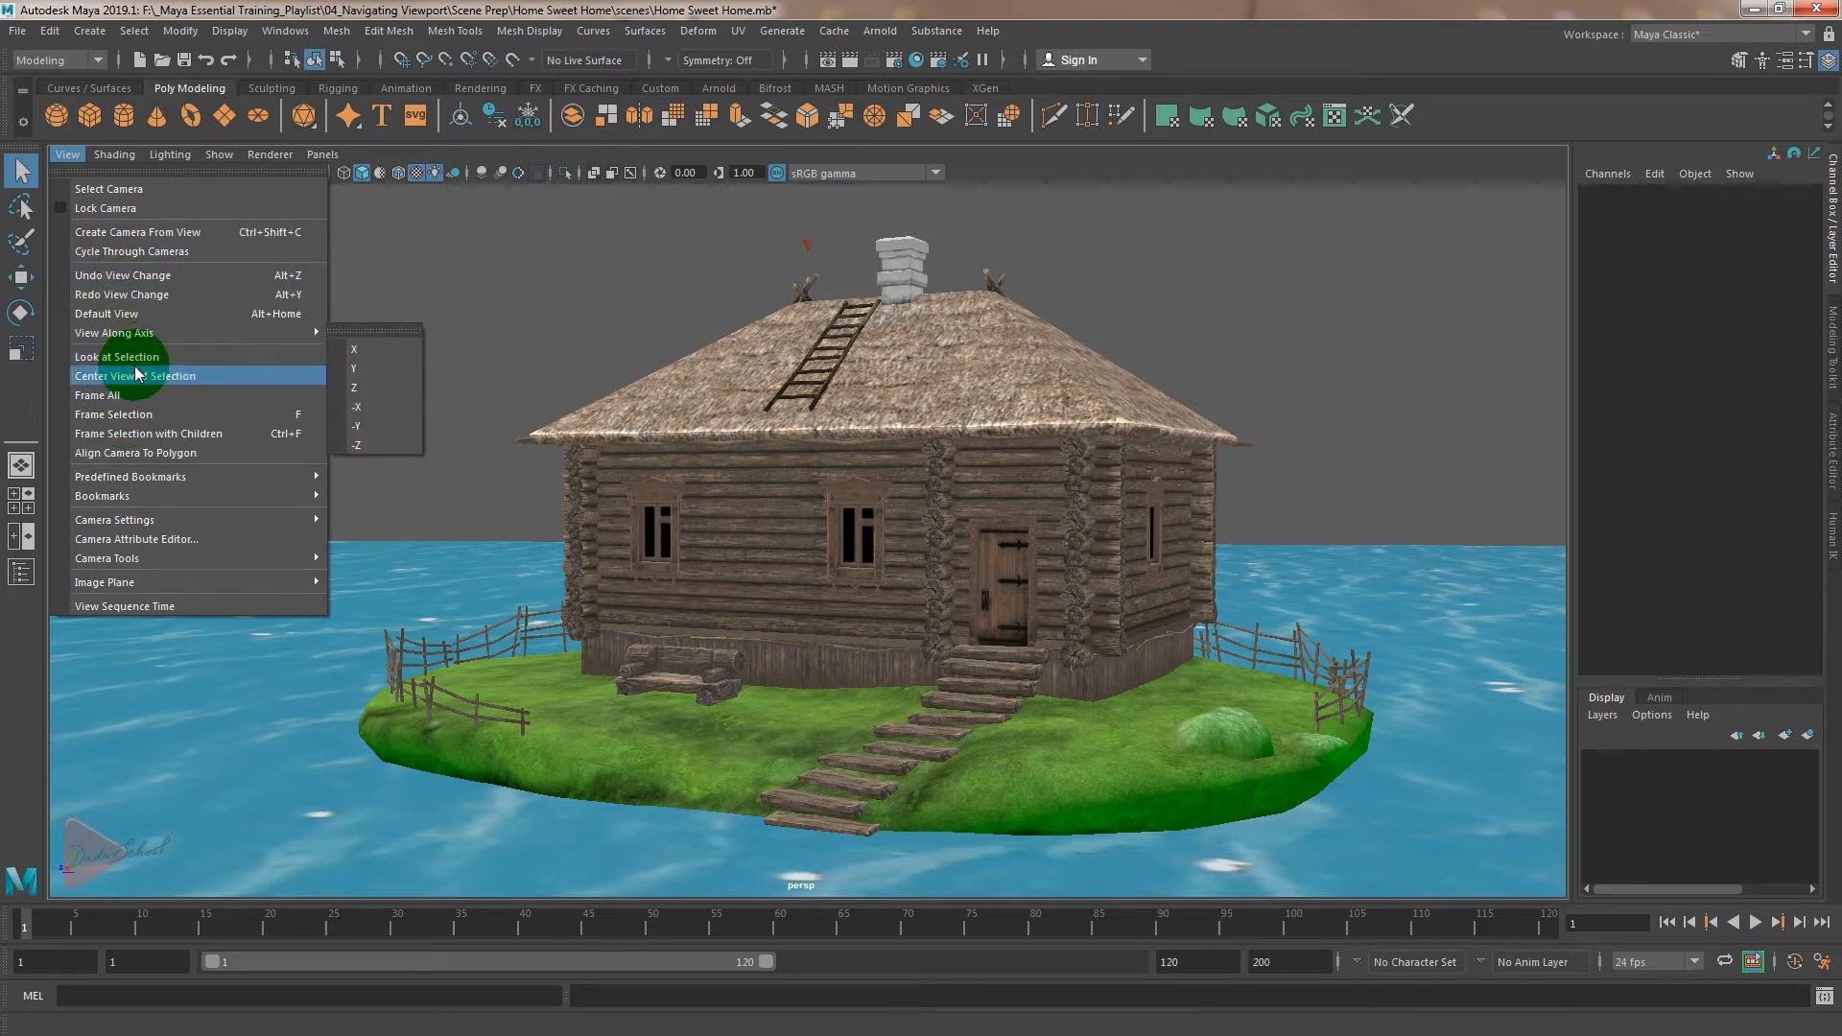
- Show the persp panel's Shading menu, with Smooth Shade All and Hardware Texturing active
{"action": "left_click", "coordinate": [106, 158]}
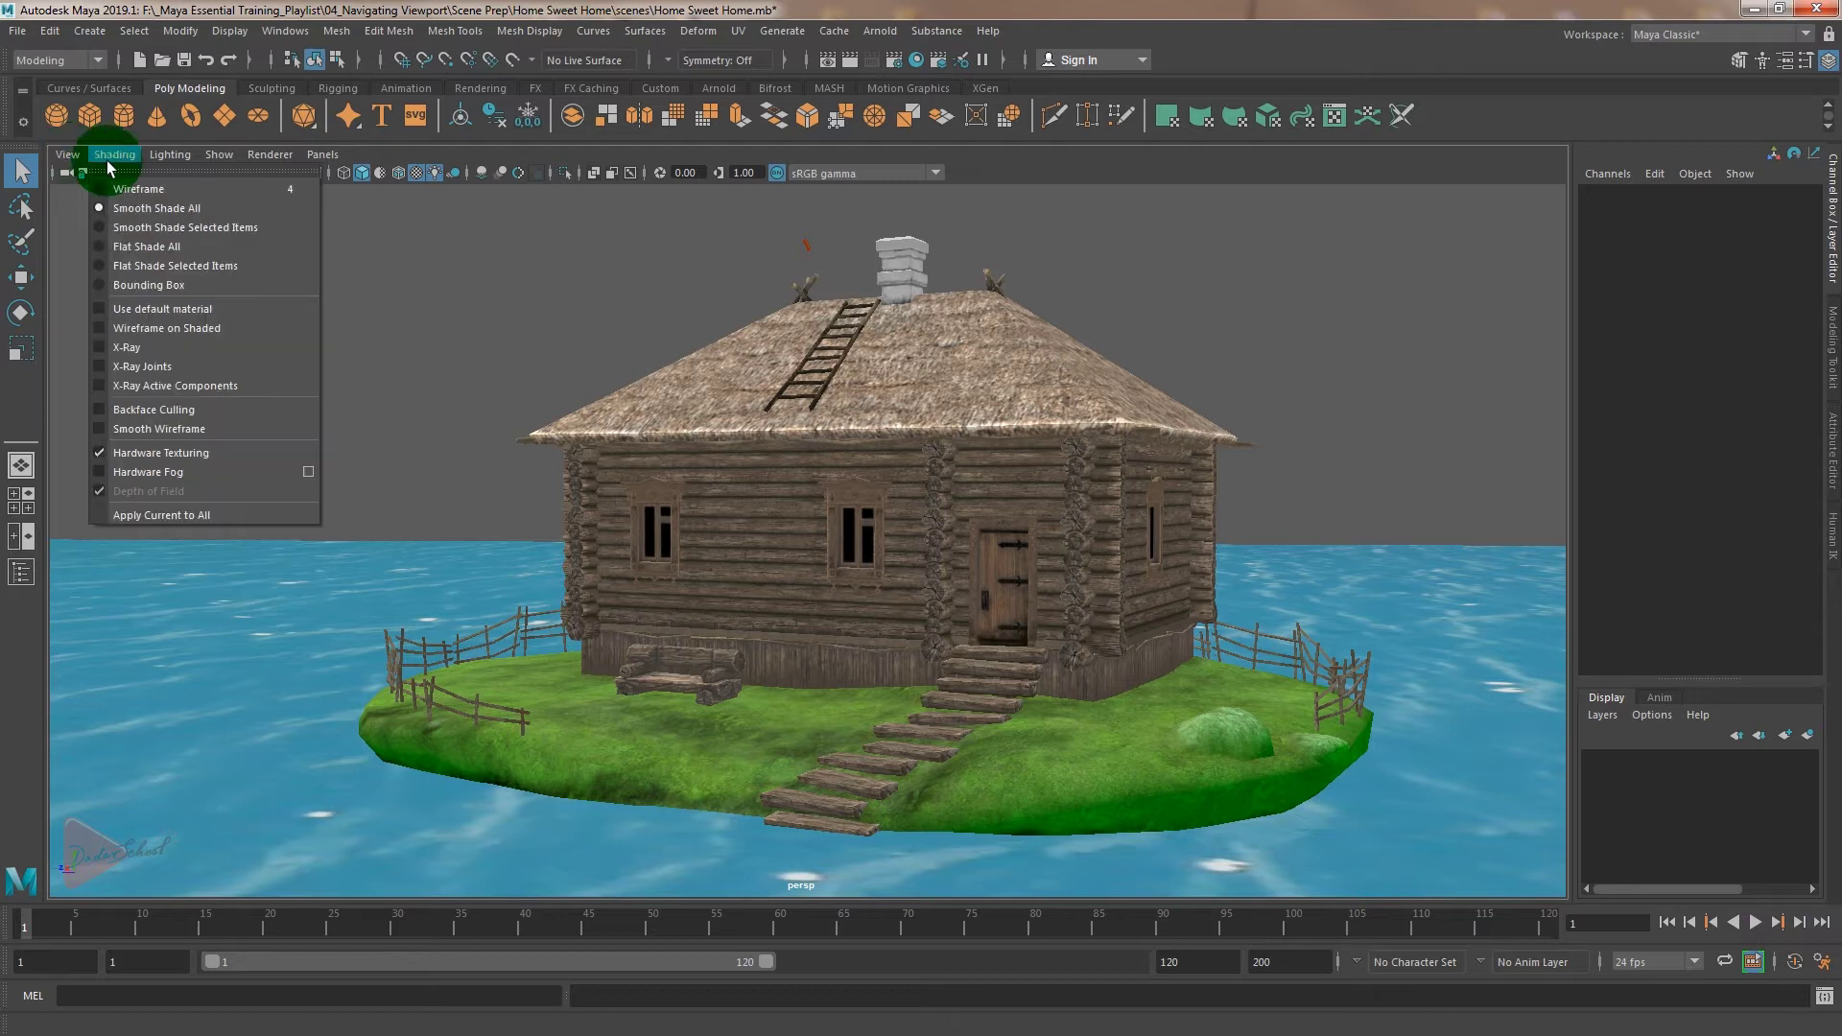
{"action": "mouse_move", "coordinate": [81, 159]}
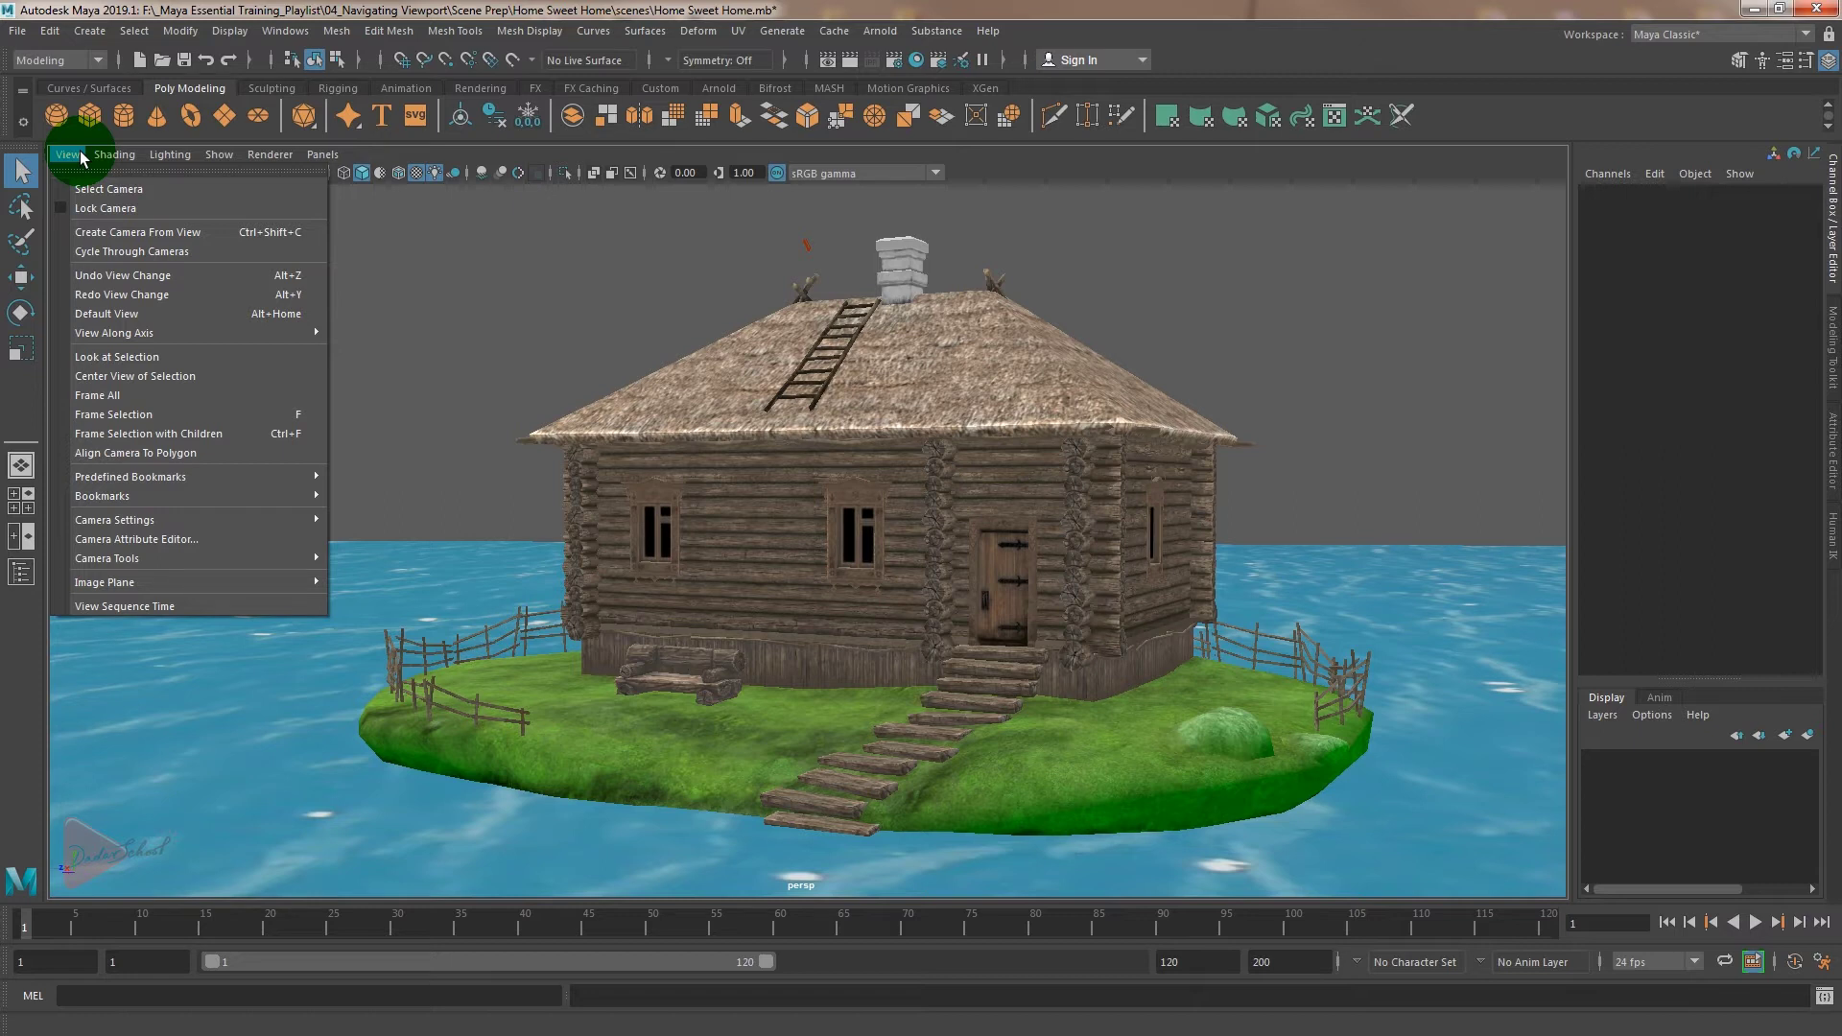
{"action": "left_click", "coordinate": [113, 155]}
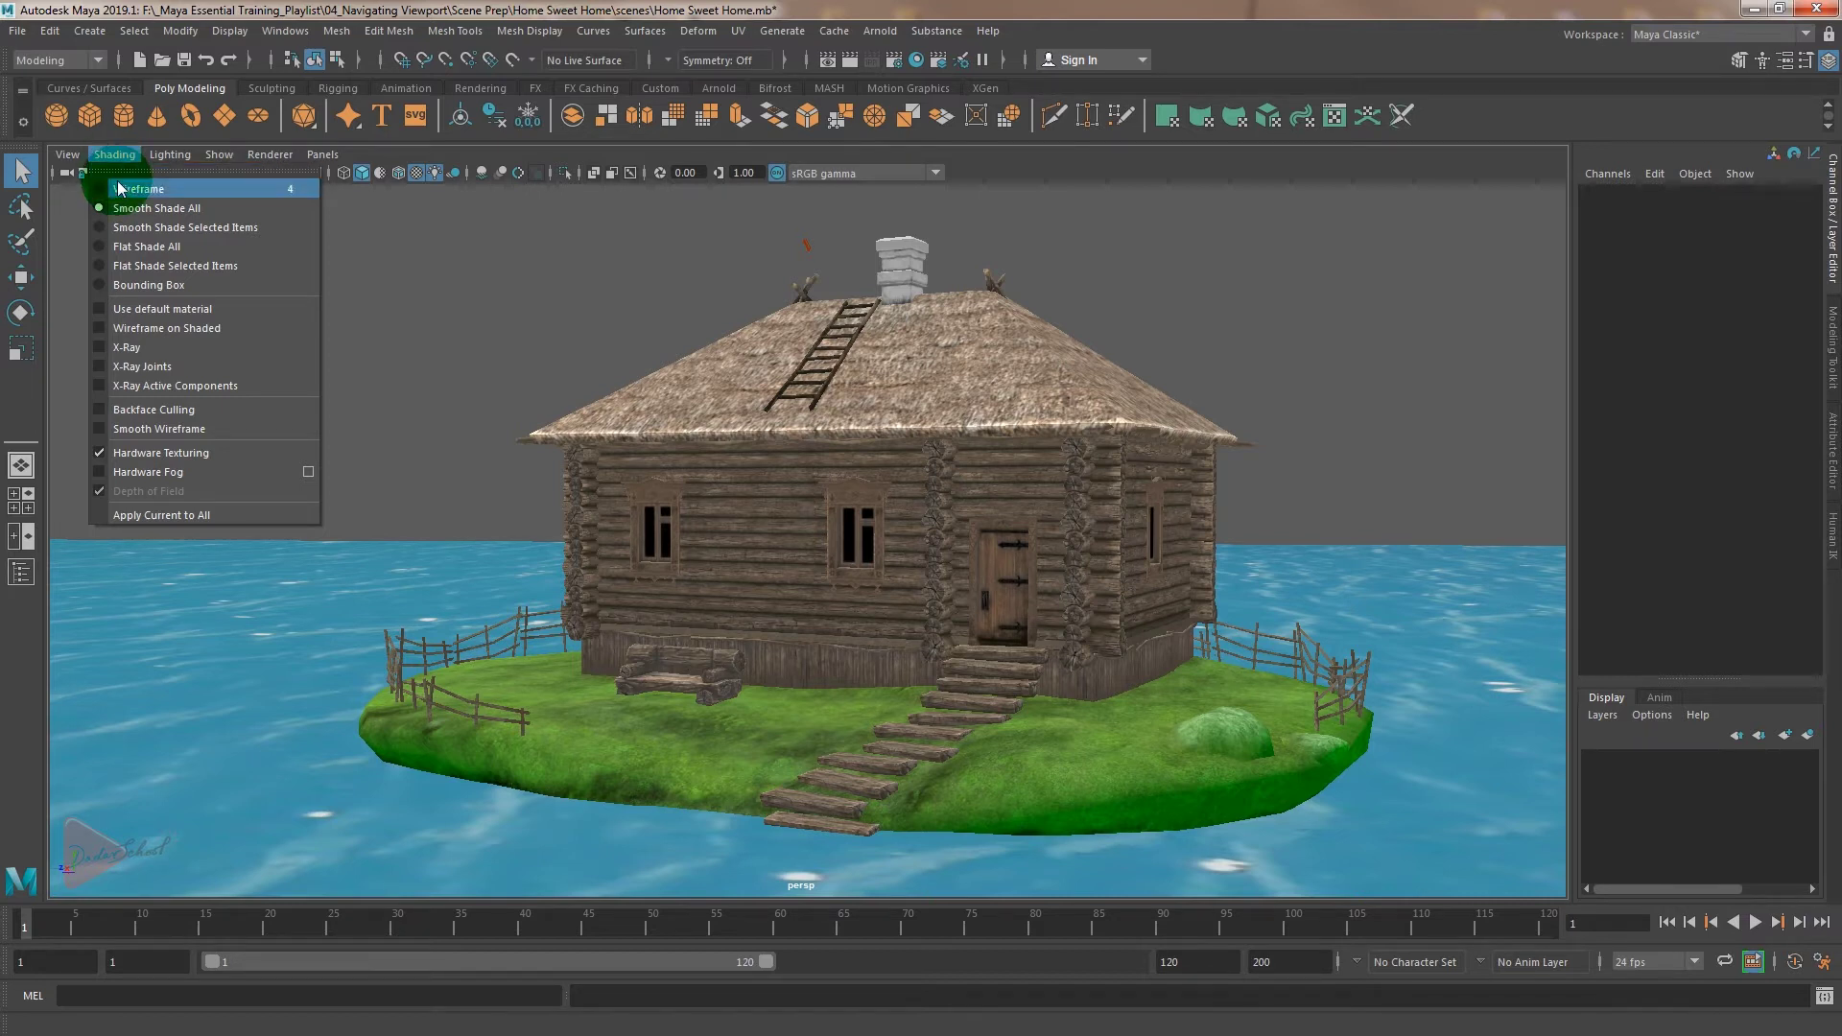
{"action": "left_click", "coordinate": [165, 155]}
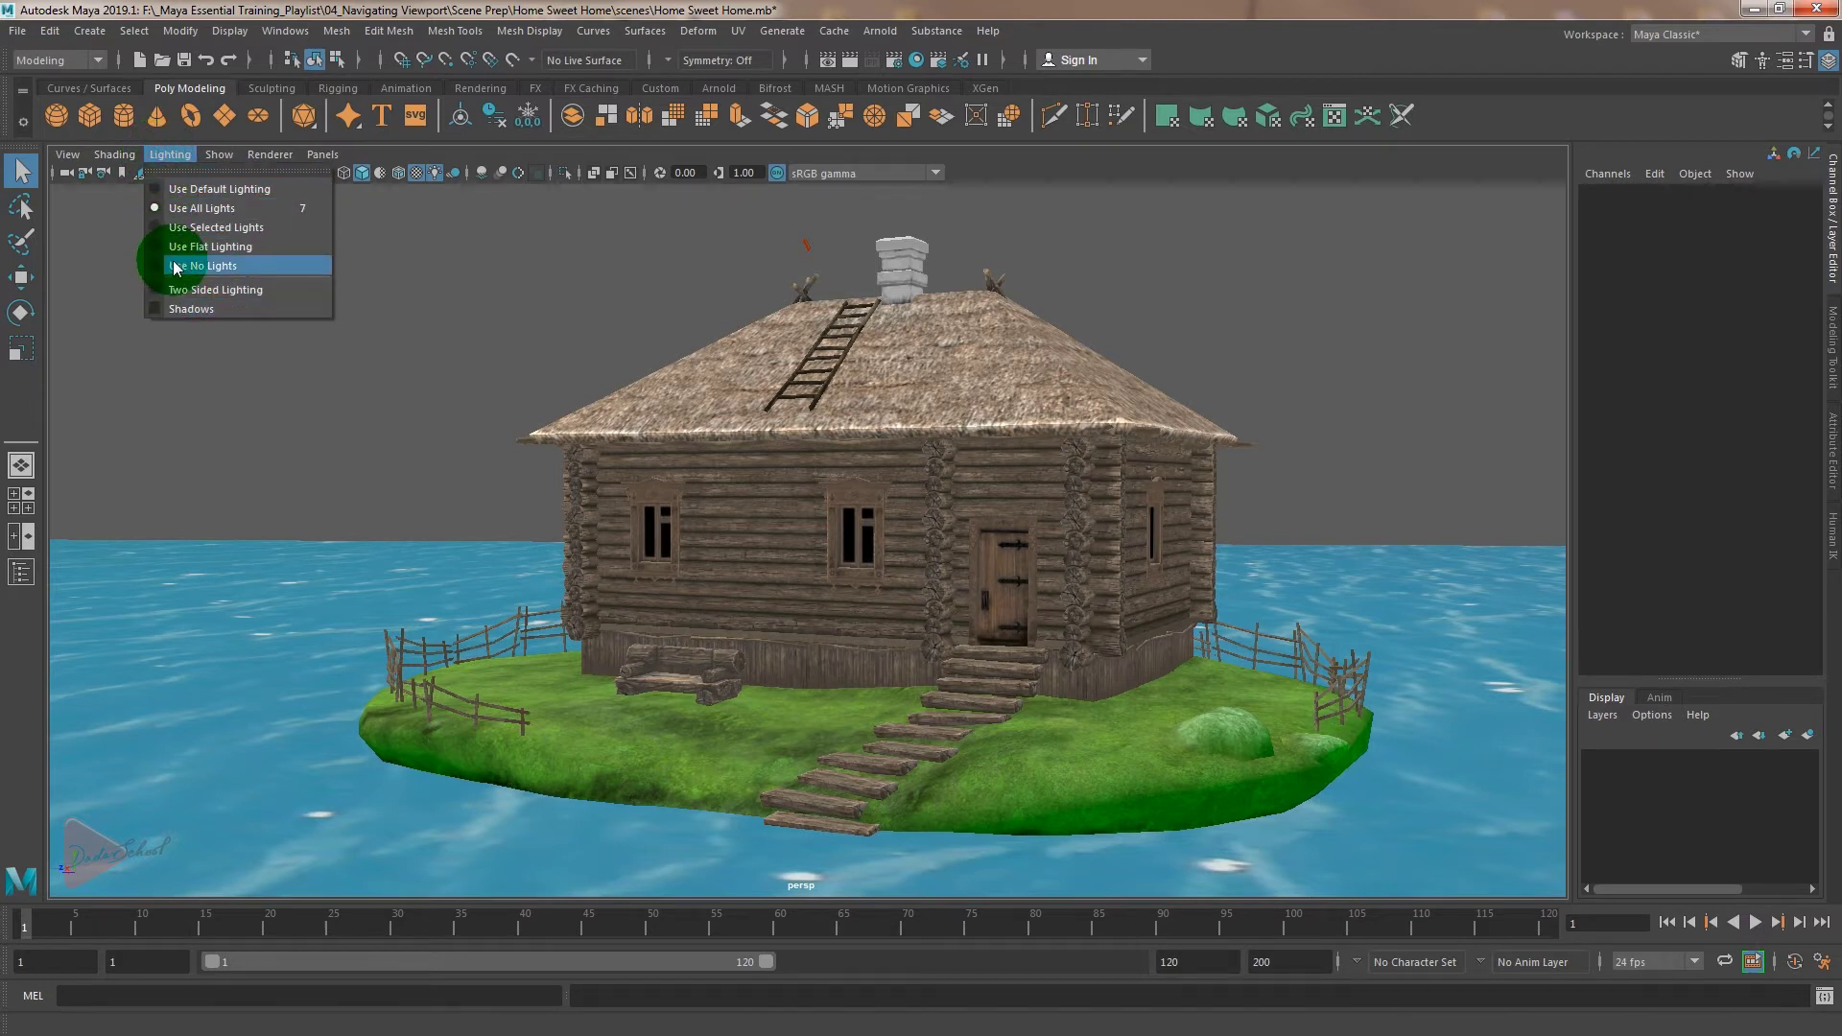
{"action": "left_click", "coordinate": [219, 155]}
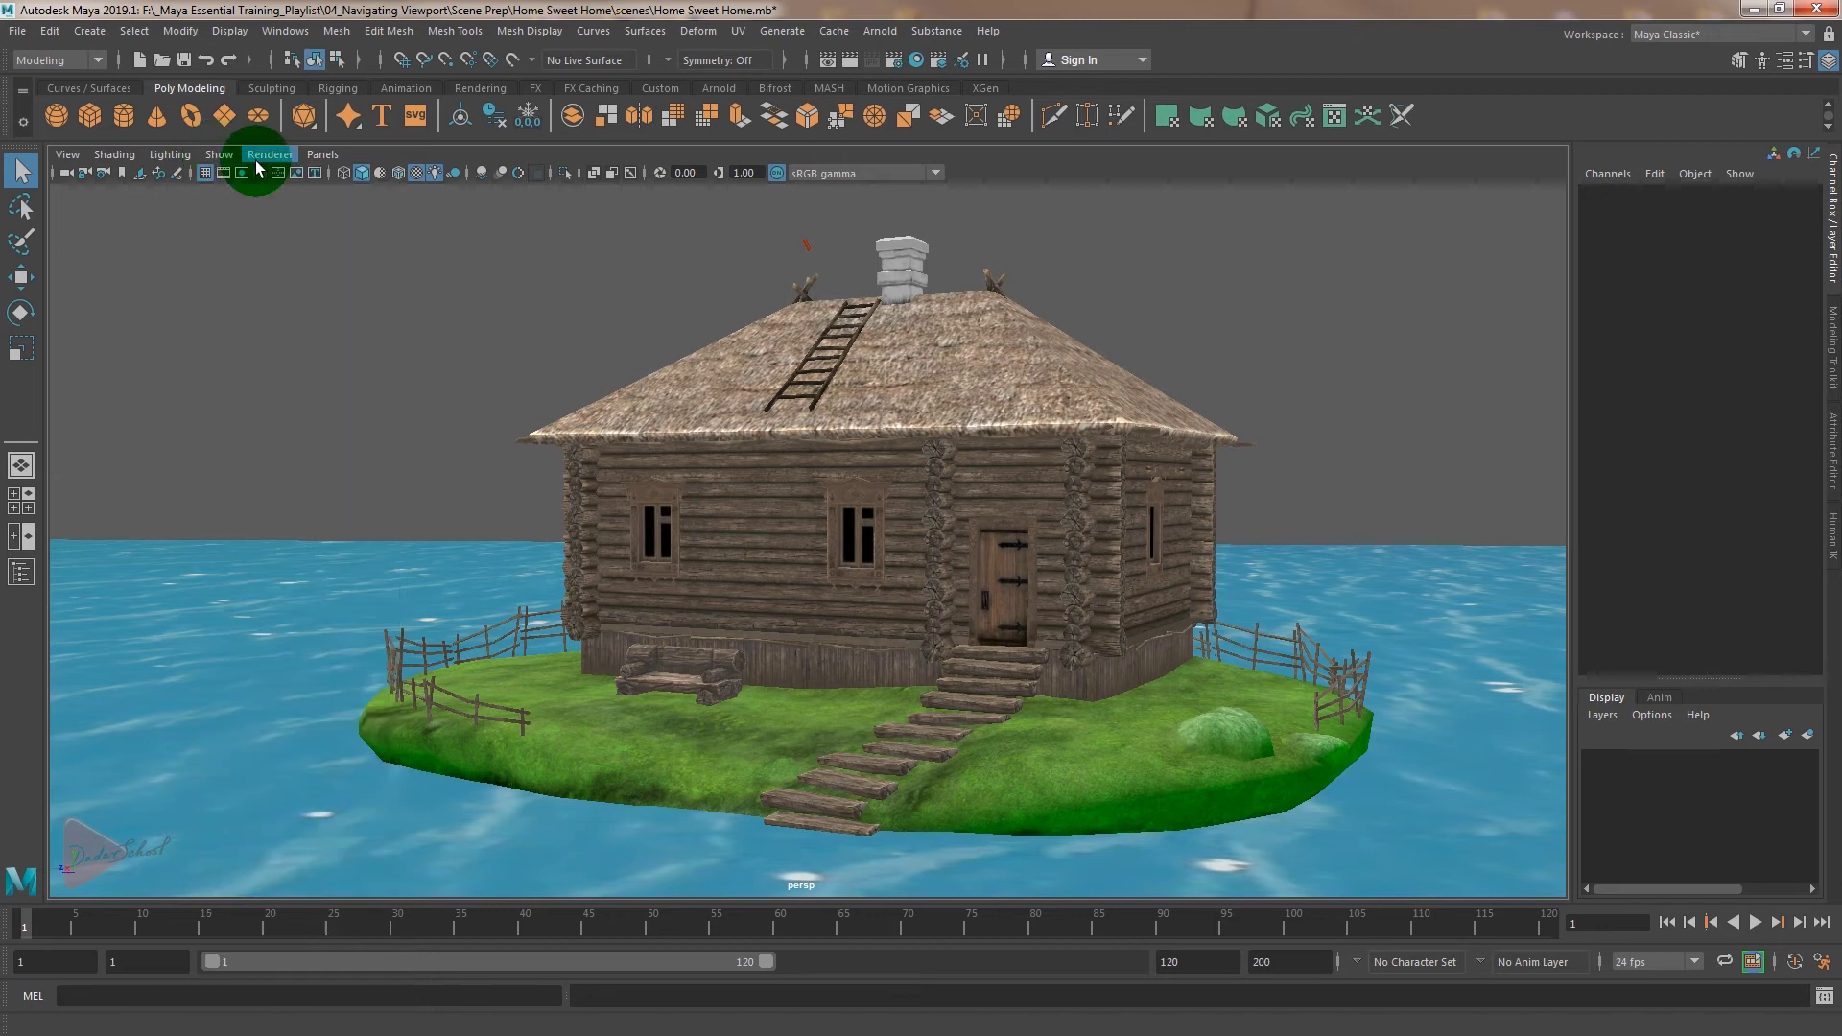
{"action": "left_click", "coordinate": [326, 154]}
{"action": "mouse_move", "coordinate": [365, 172]}
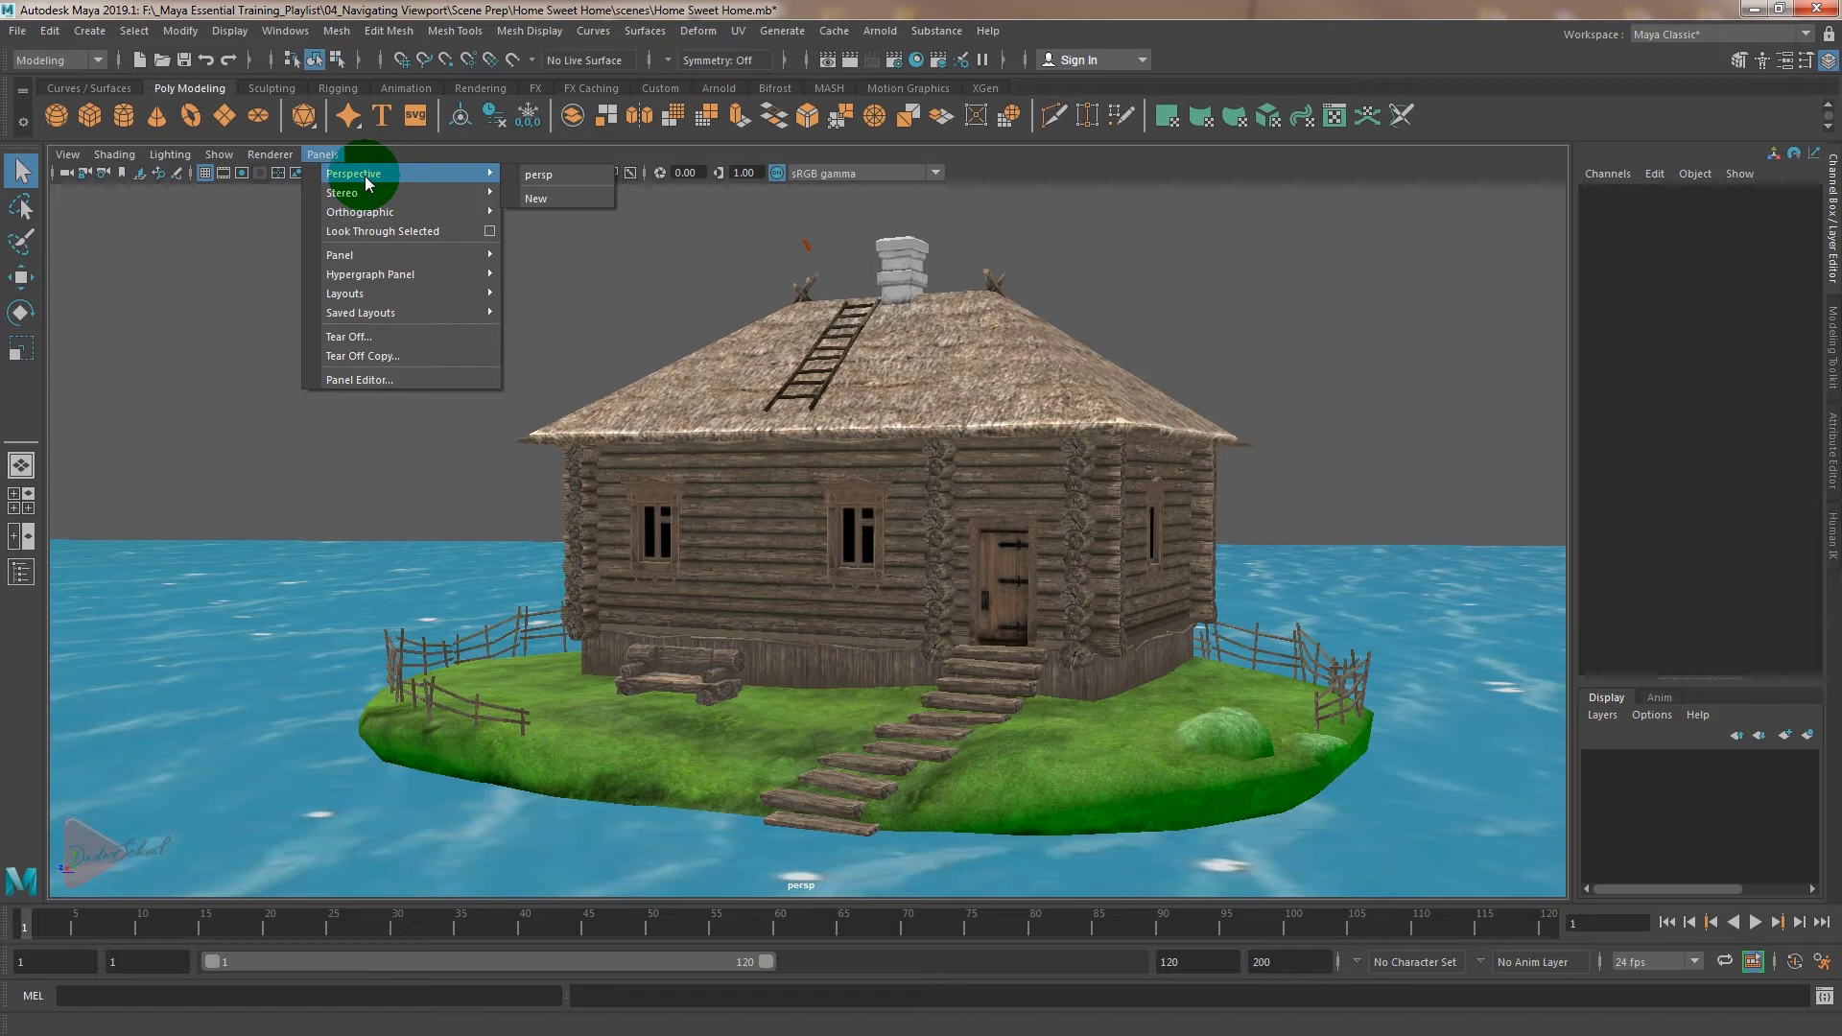
{"action": "left_click", "coordinate": [130, 157]}
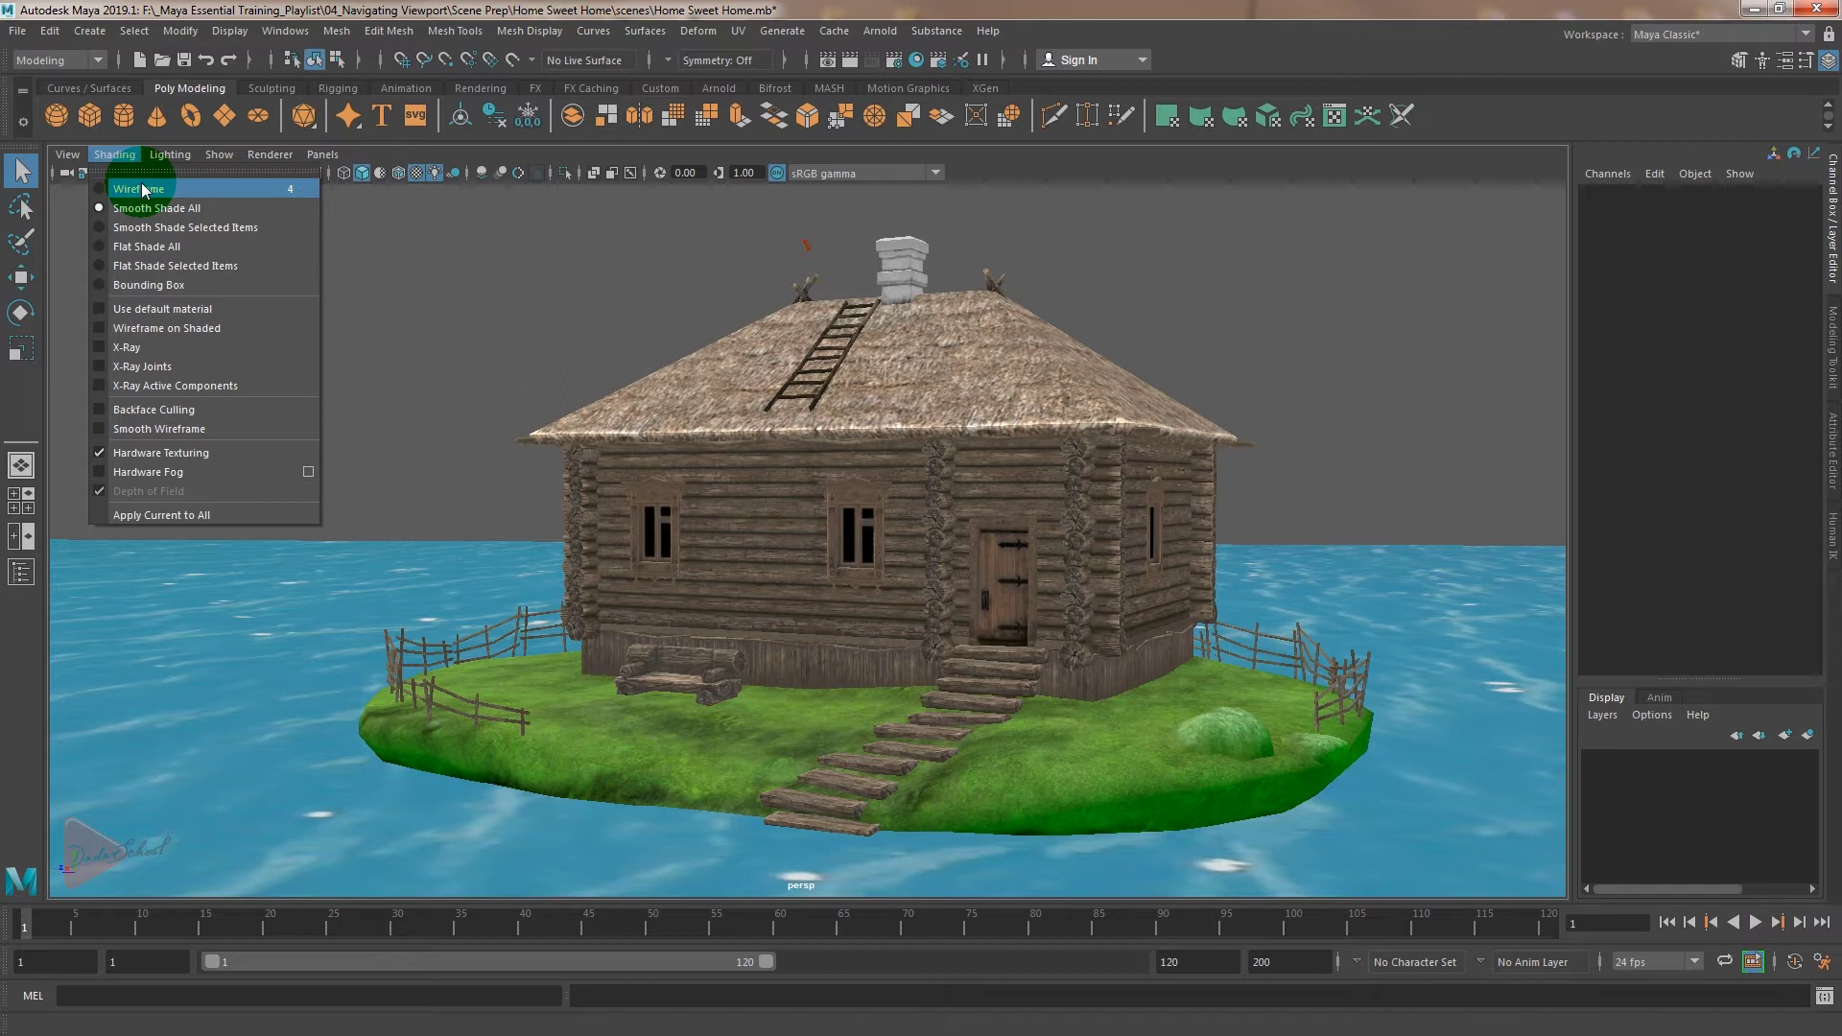
- Display the log house and island as wireframe and confirm it in the Shading menu
{"action": "left_click", "coordinate": [142, 190]}
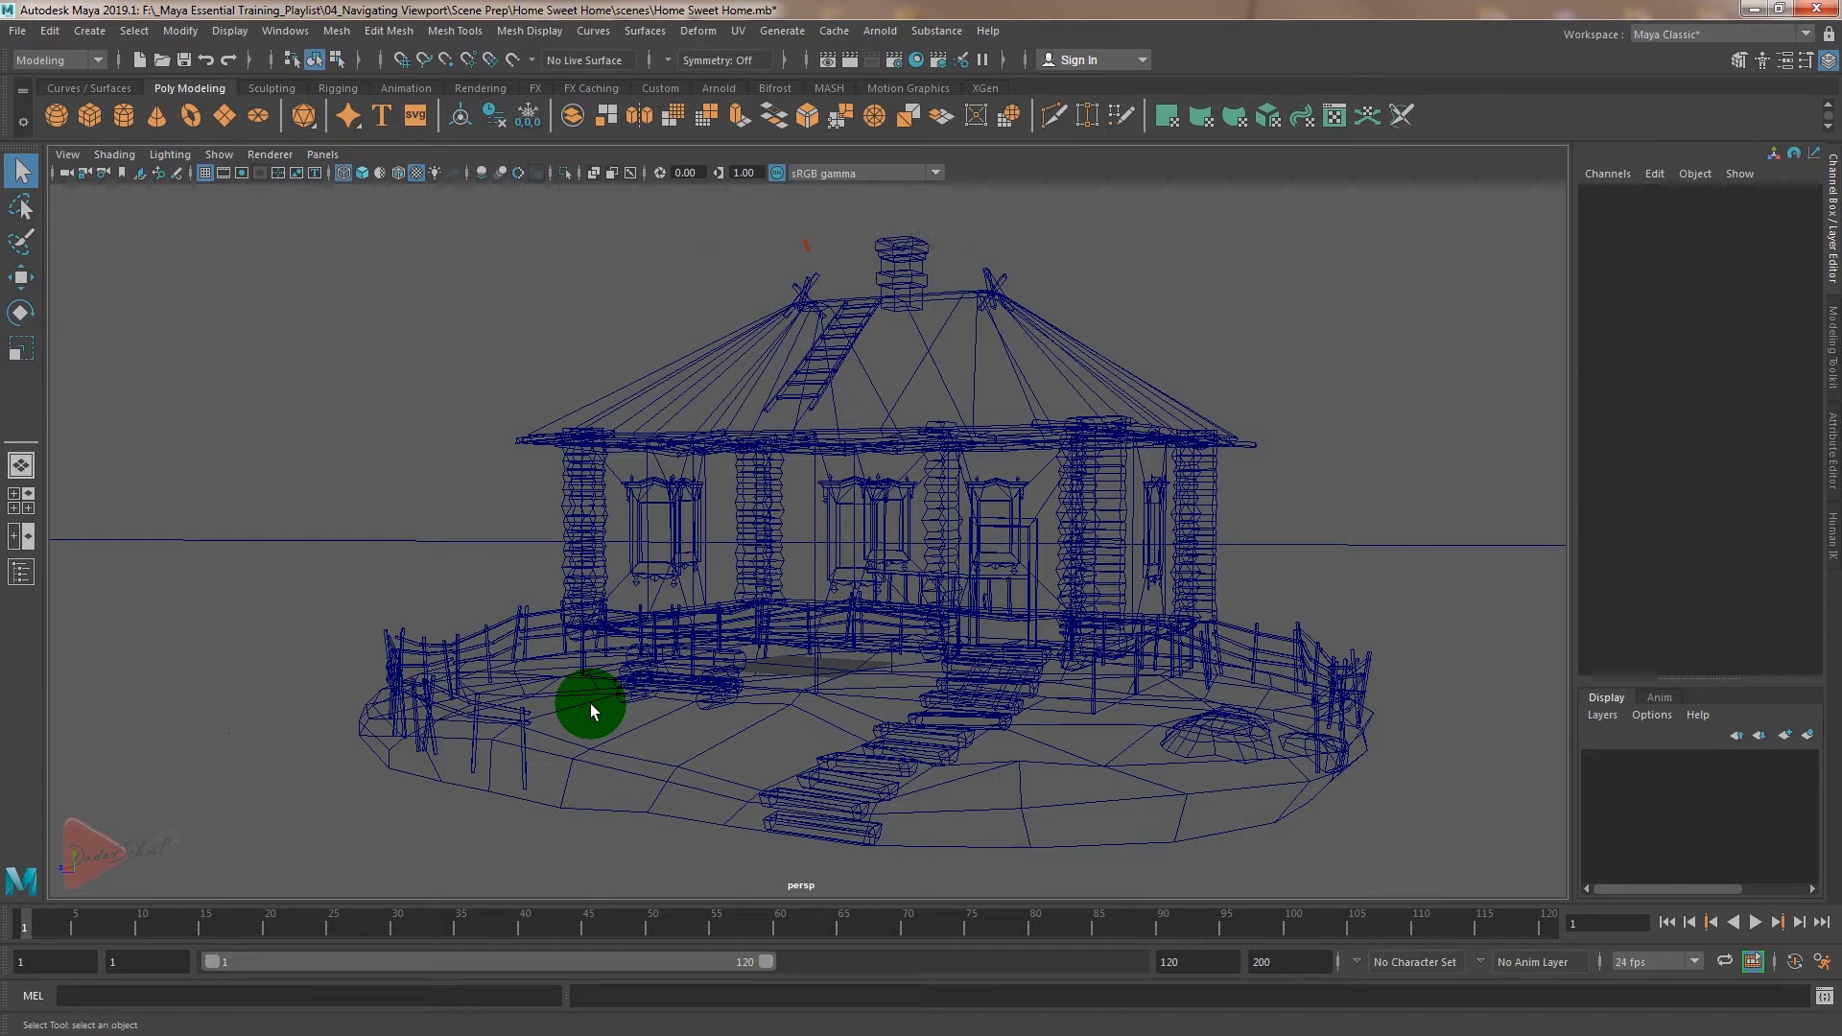
{"action": "left_click", "coordinate": [108, 157]}
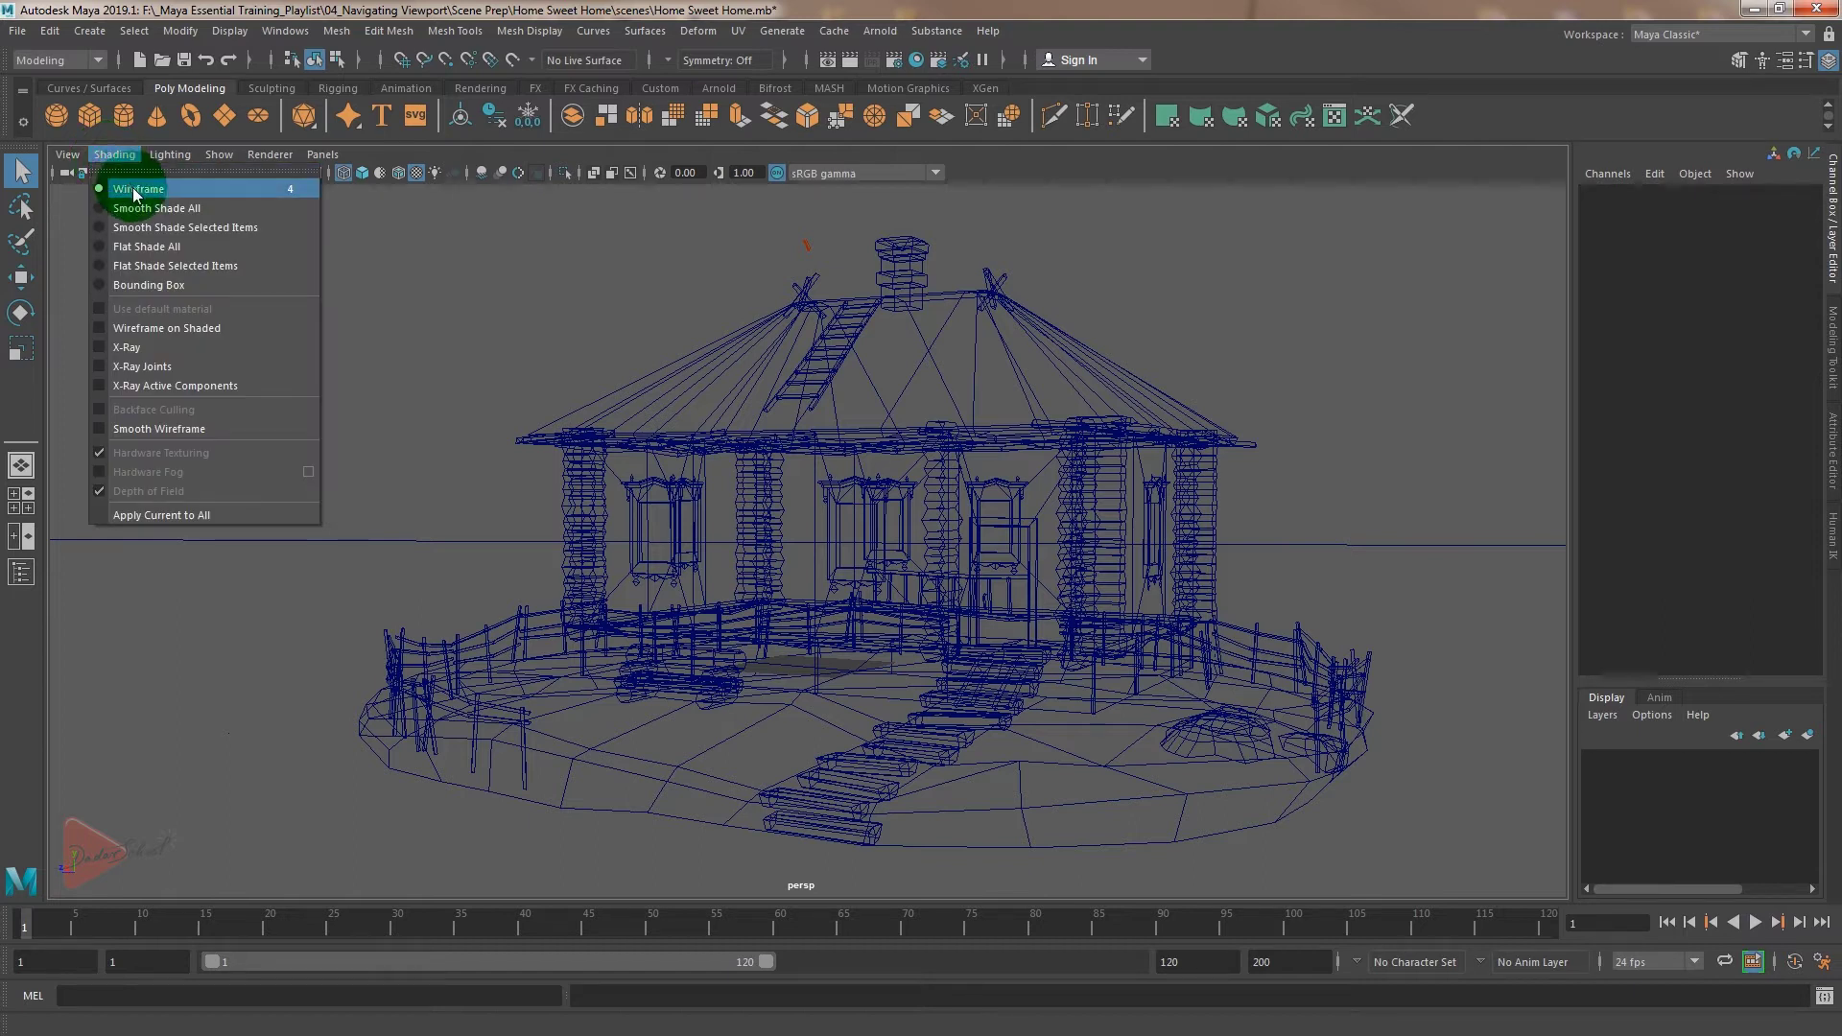
{"action": "left_click", "coordinate": [292, 188]}
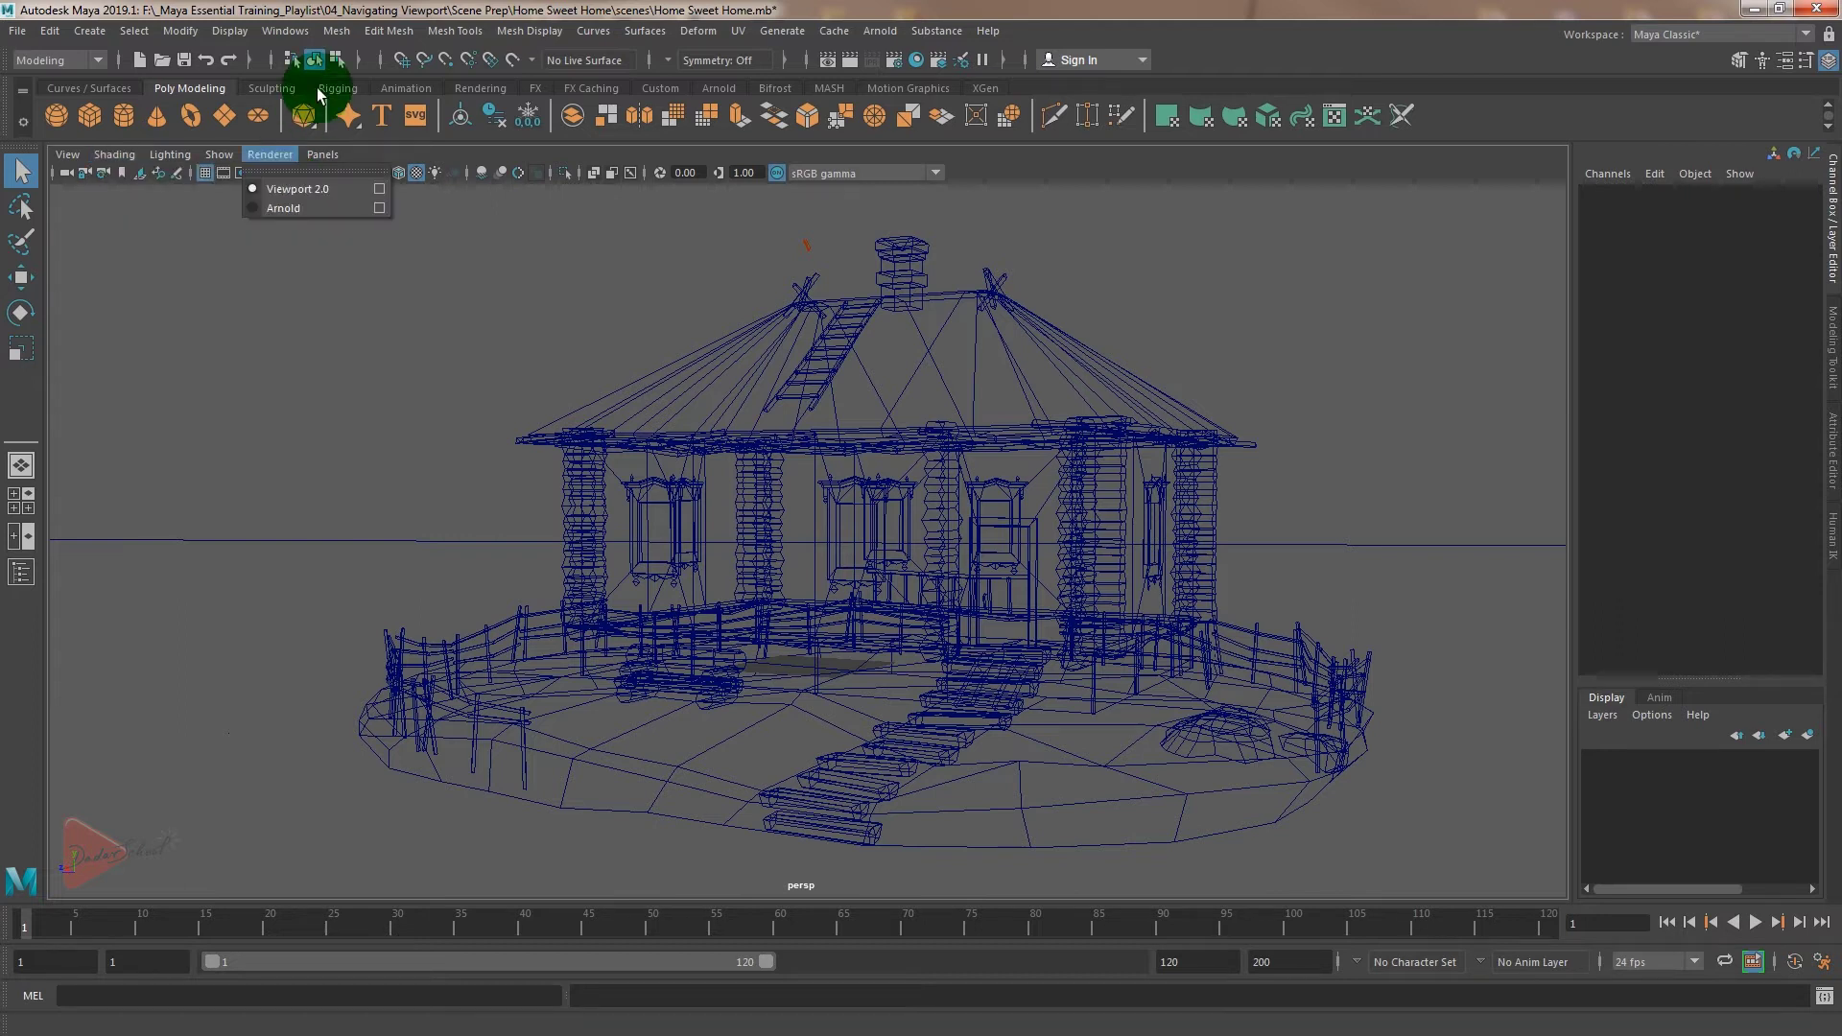
{"action": "left_click", "coordinate": [111, 153]}
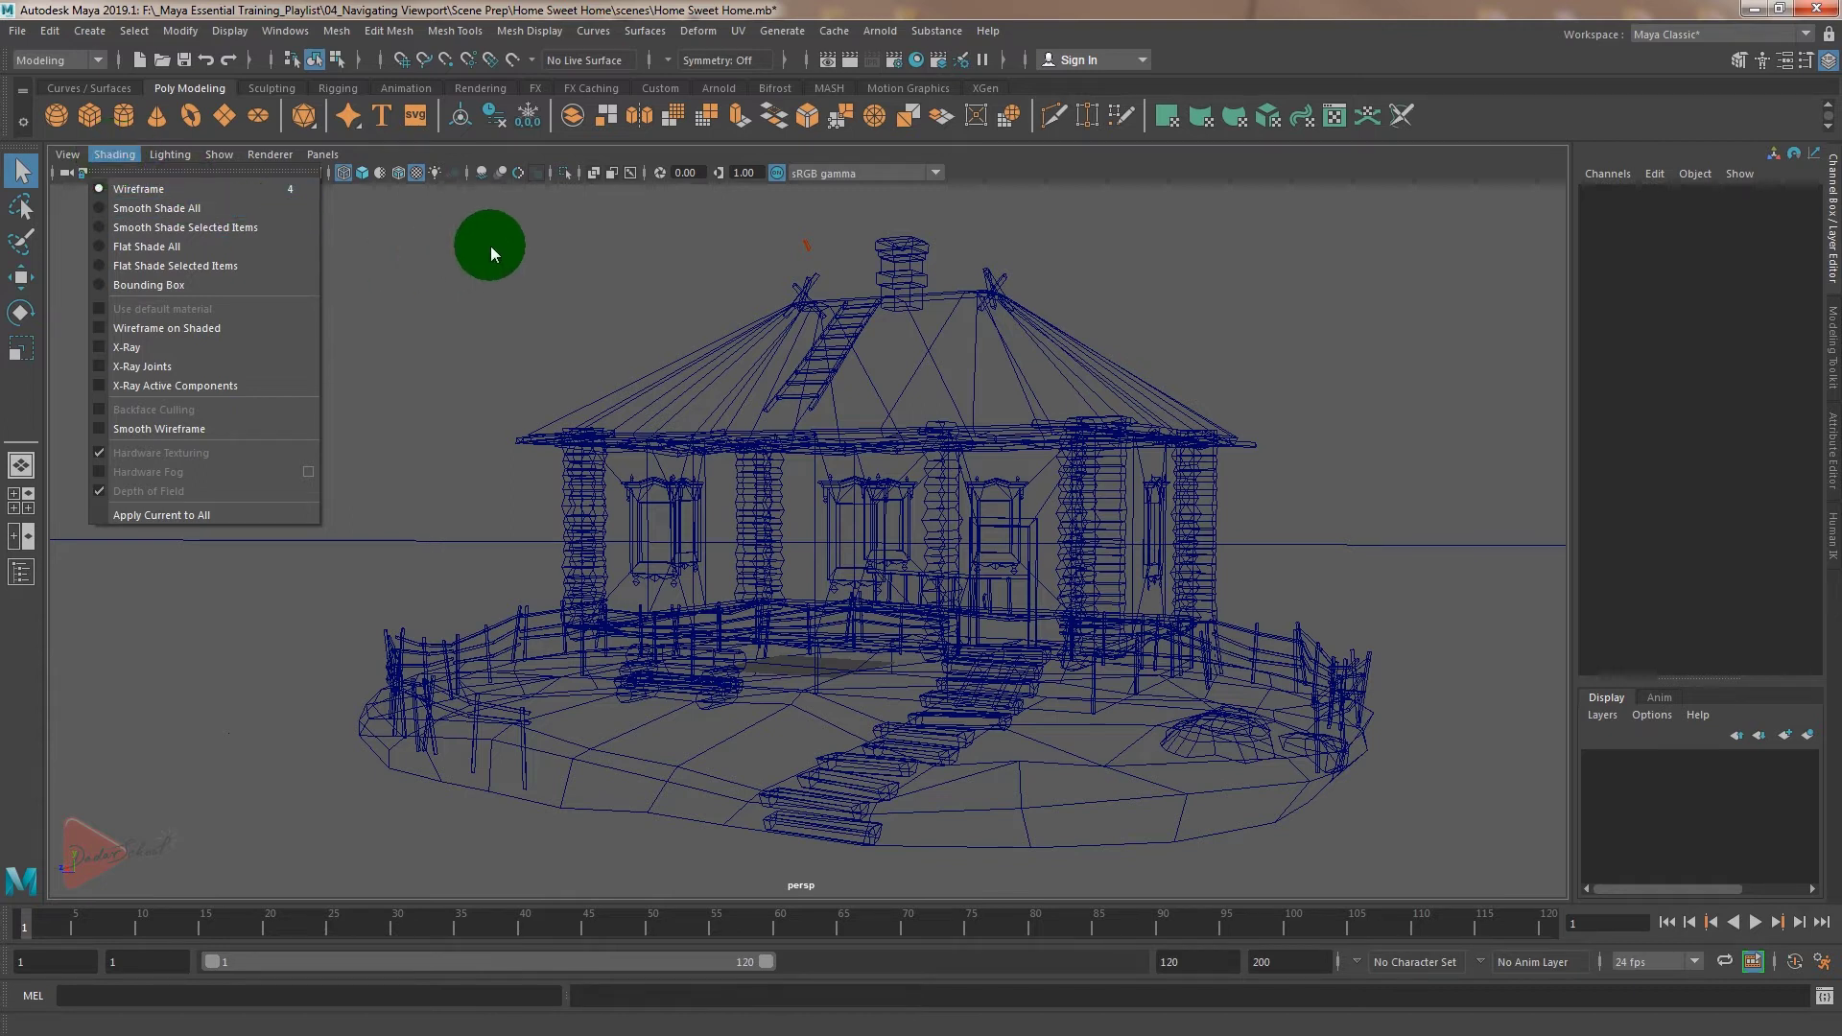
{"action": "left_click", "coordinate": [491, 246]}
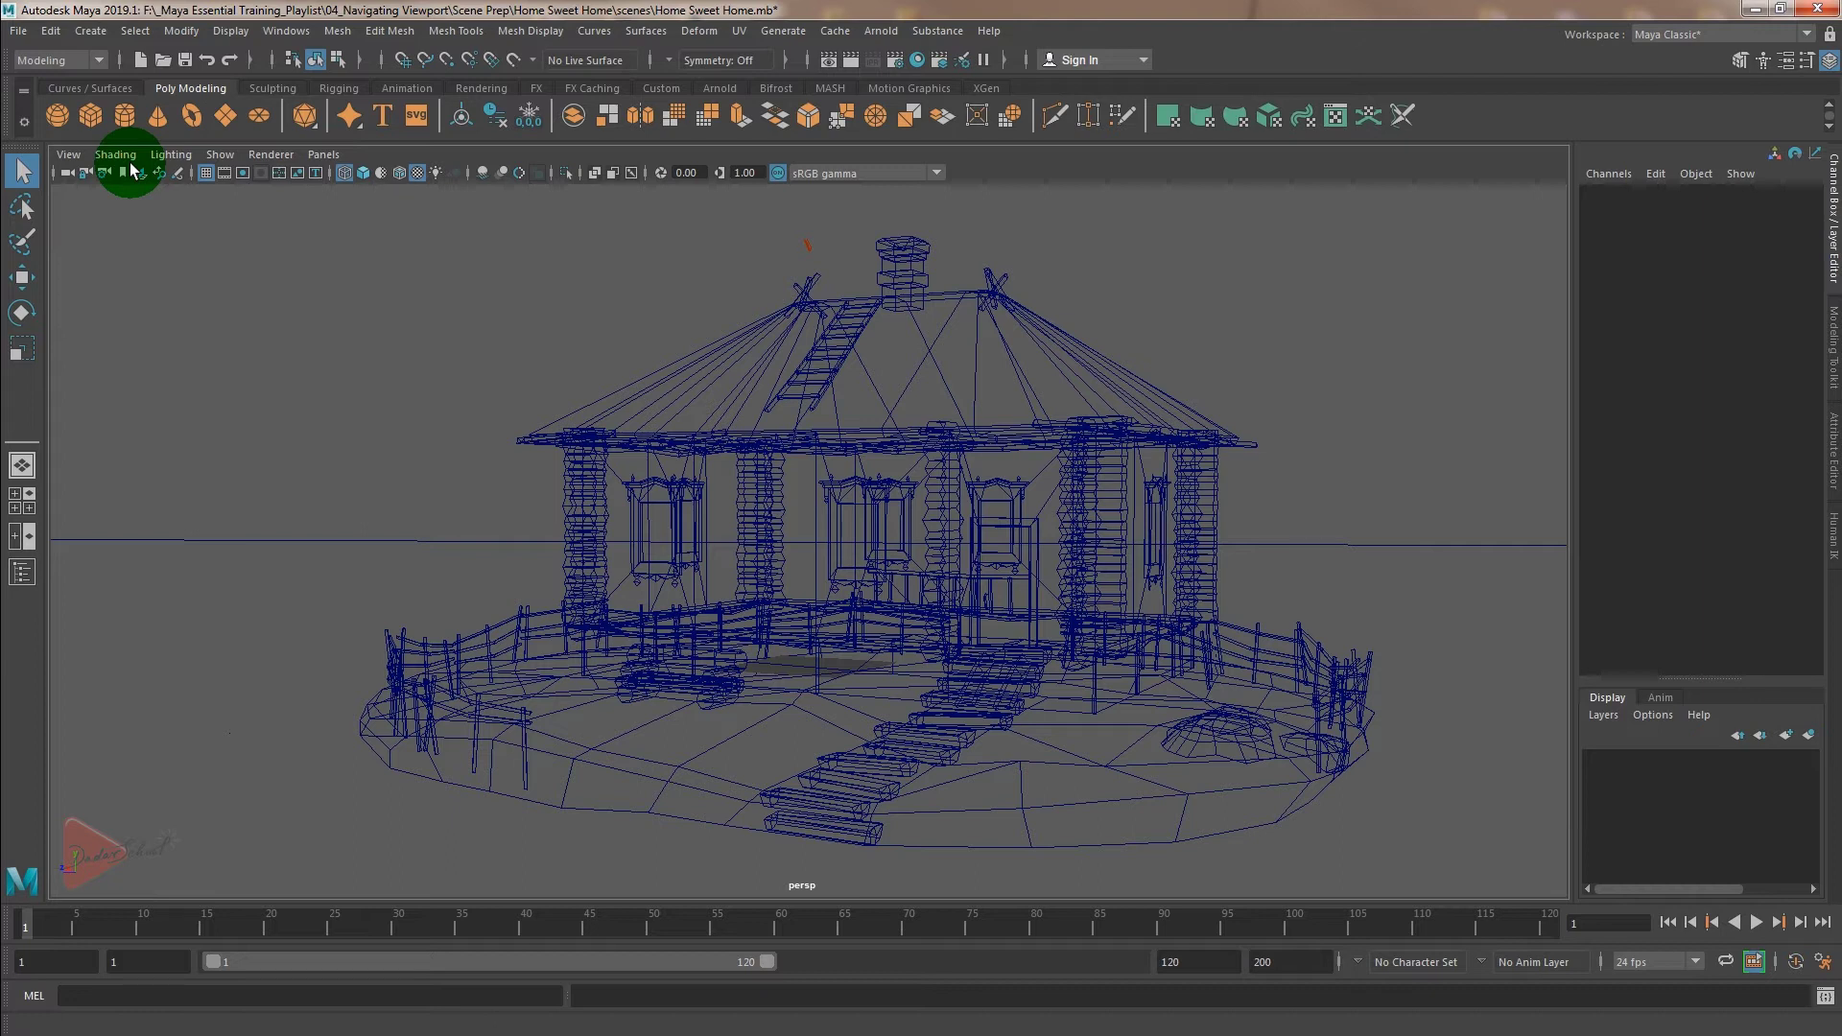
- Restore smooth shading with textures in the persp view using keys 5 and 6
{"action": "key", "text": "5"}
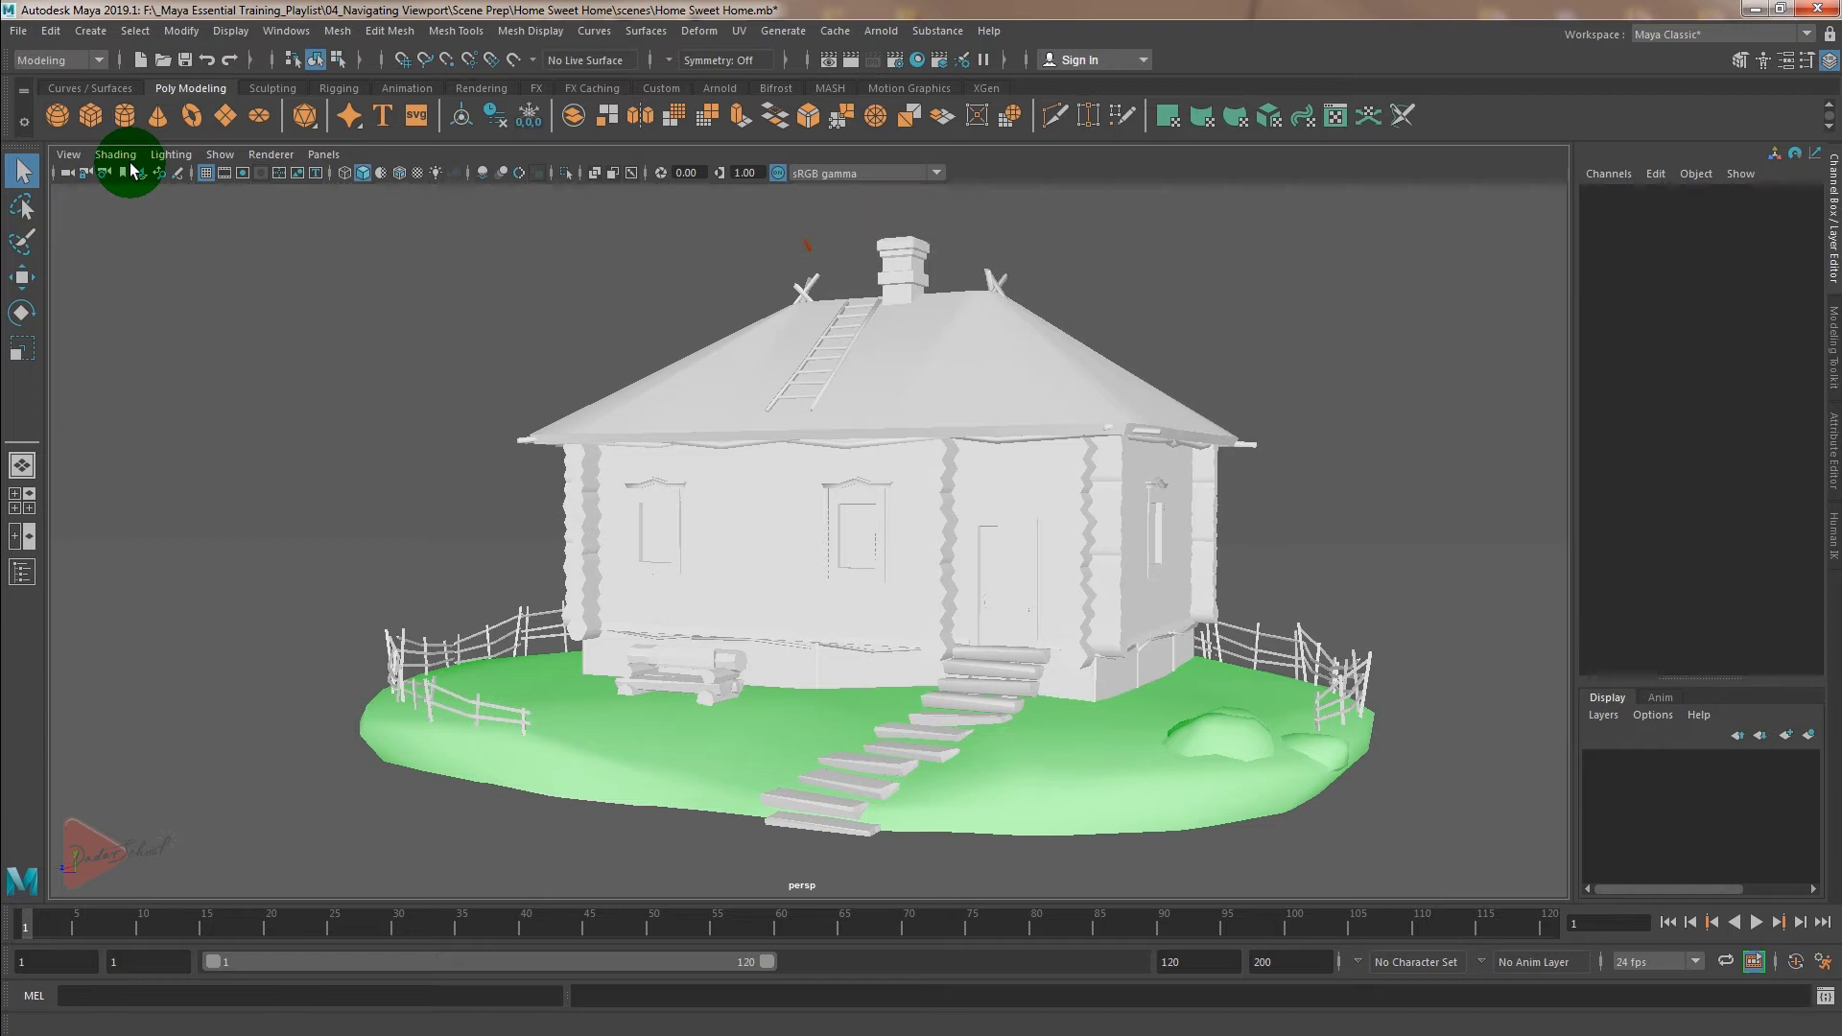
{"action": "key", "text": "6"}
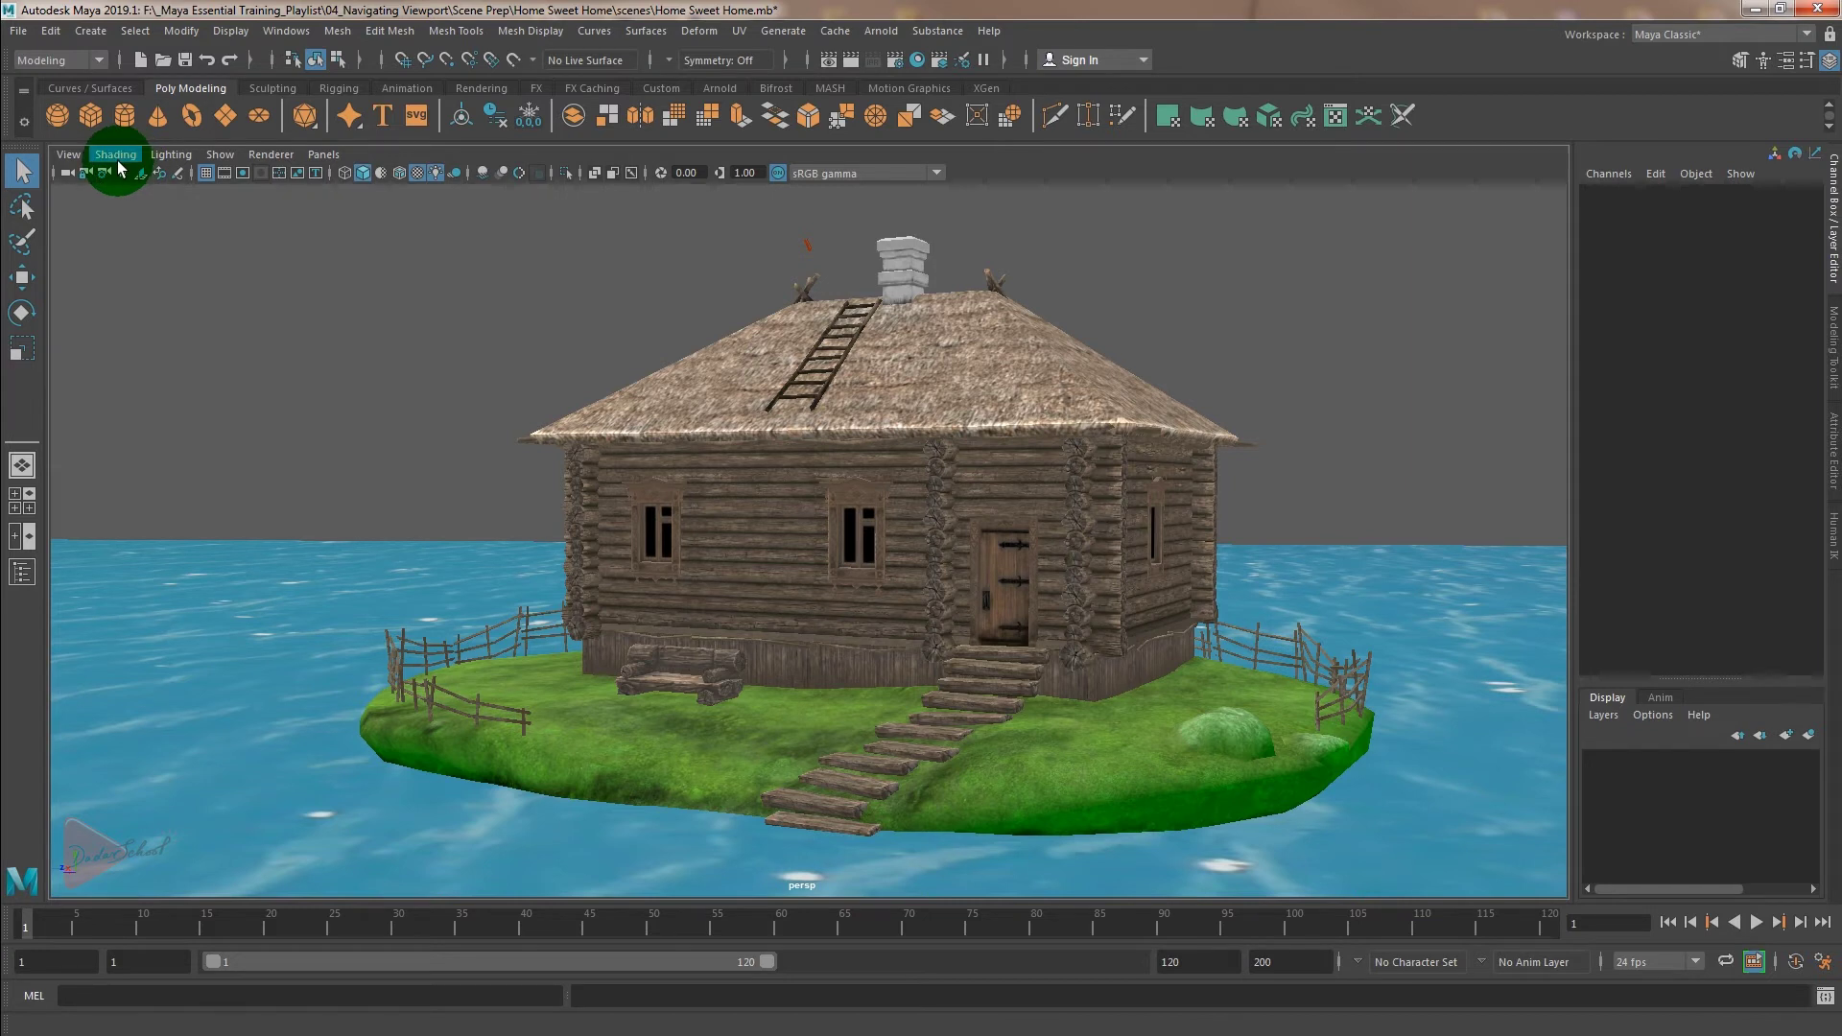
{"action": "left_click", "coordinate": [116, 156]}
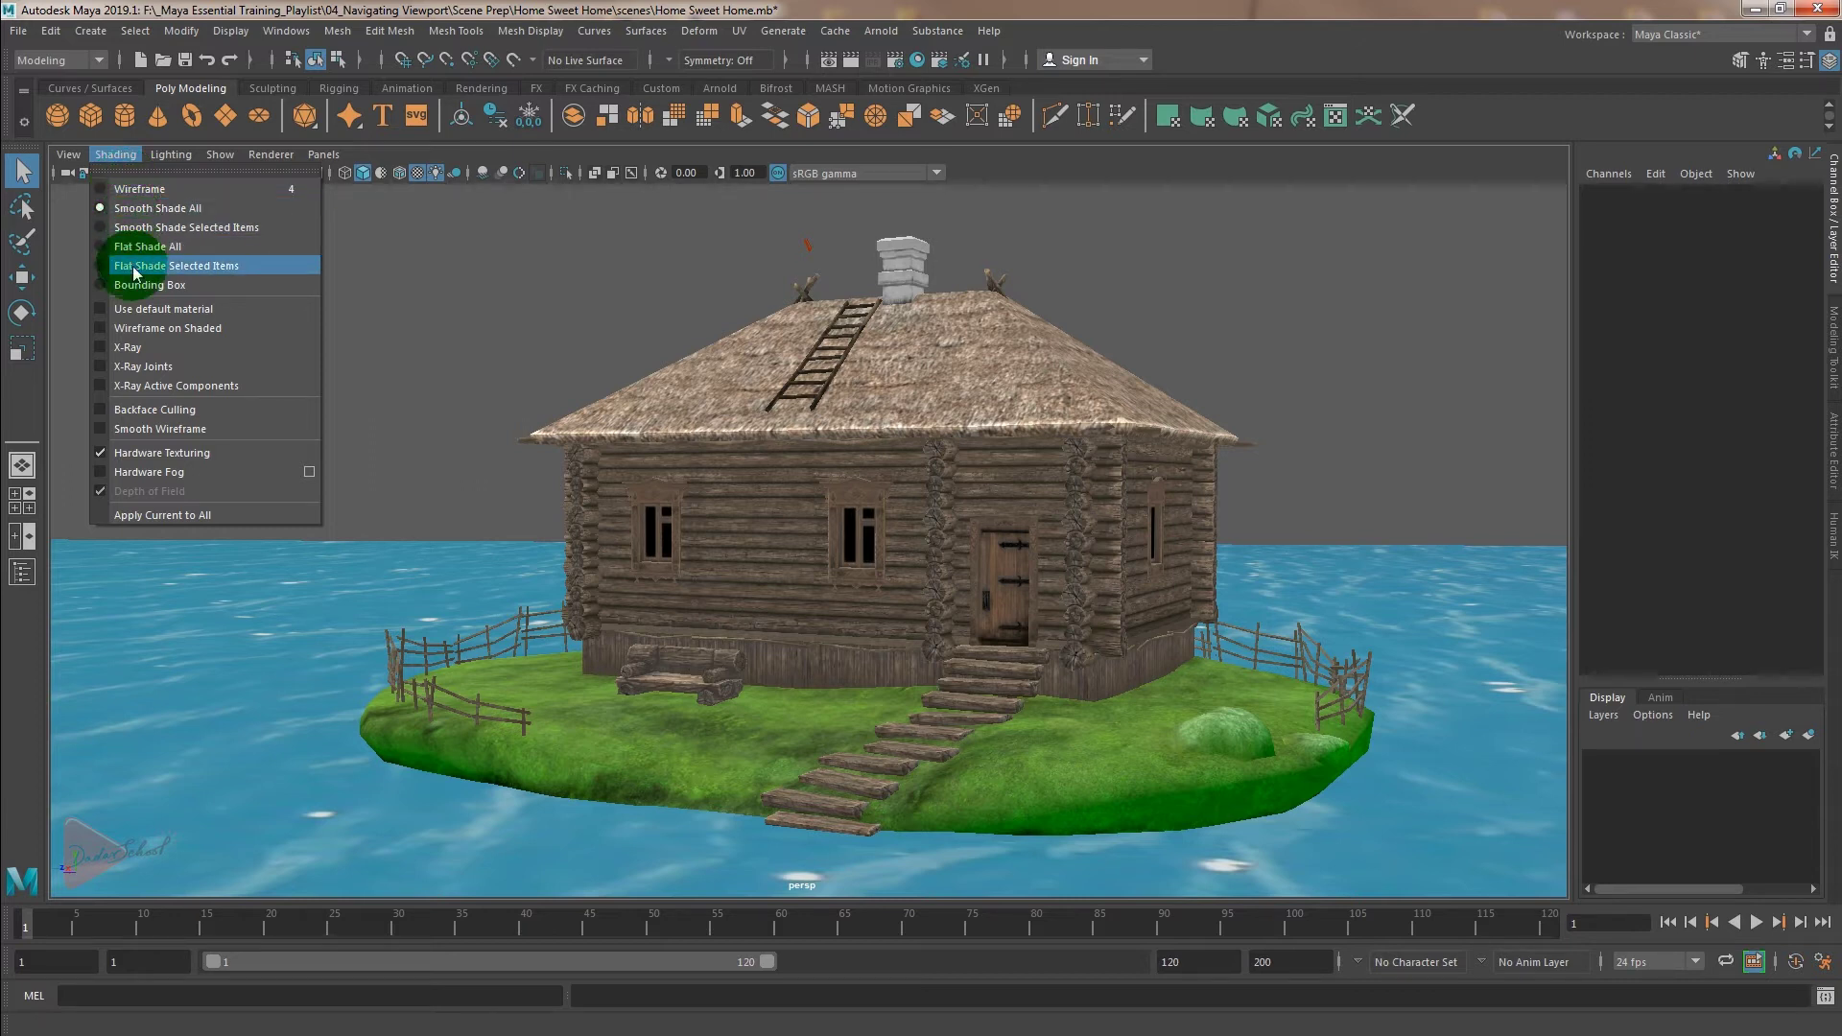
- Turn on Wireframe on Shaded and X-Ray in the persp view
{"action": "left_click", "coordinate": [140, 329]}
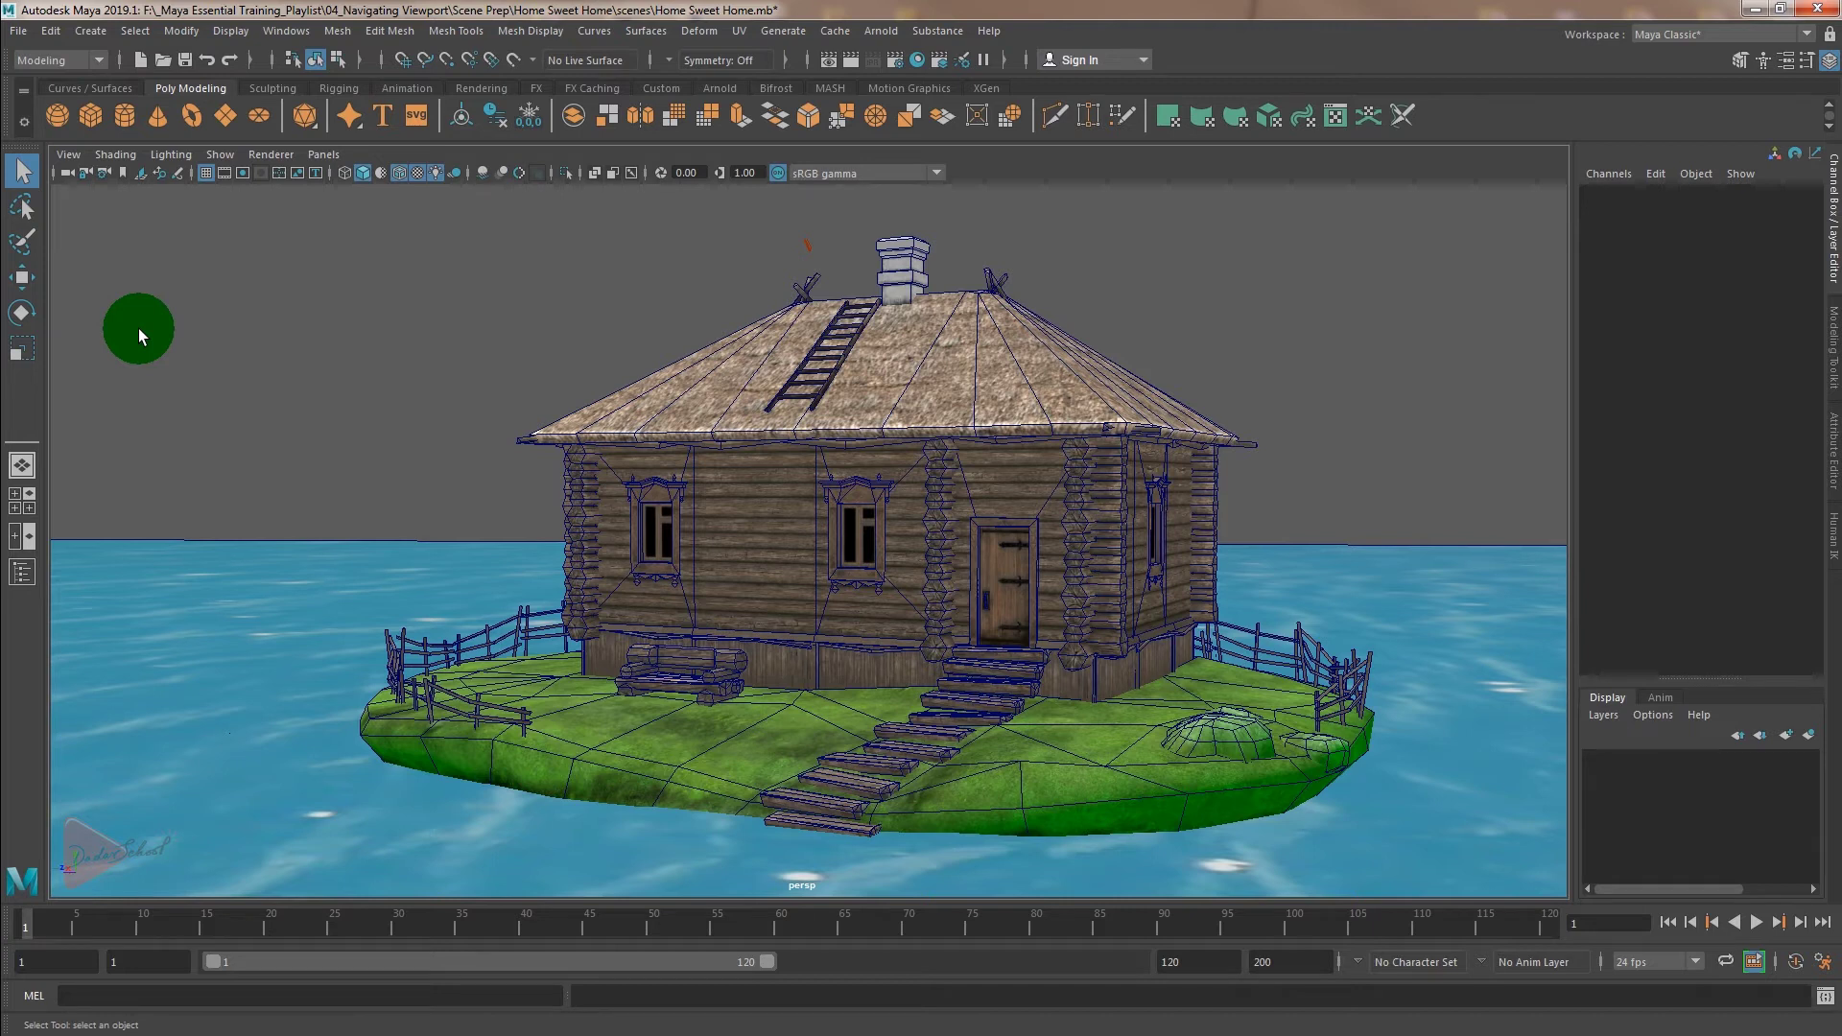
{"action": "left_click", "coordinate": [121, 156]}
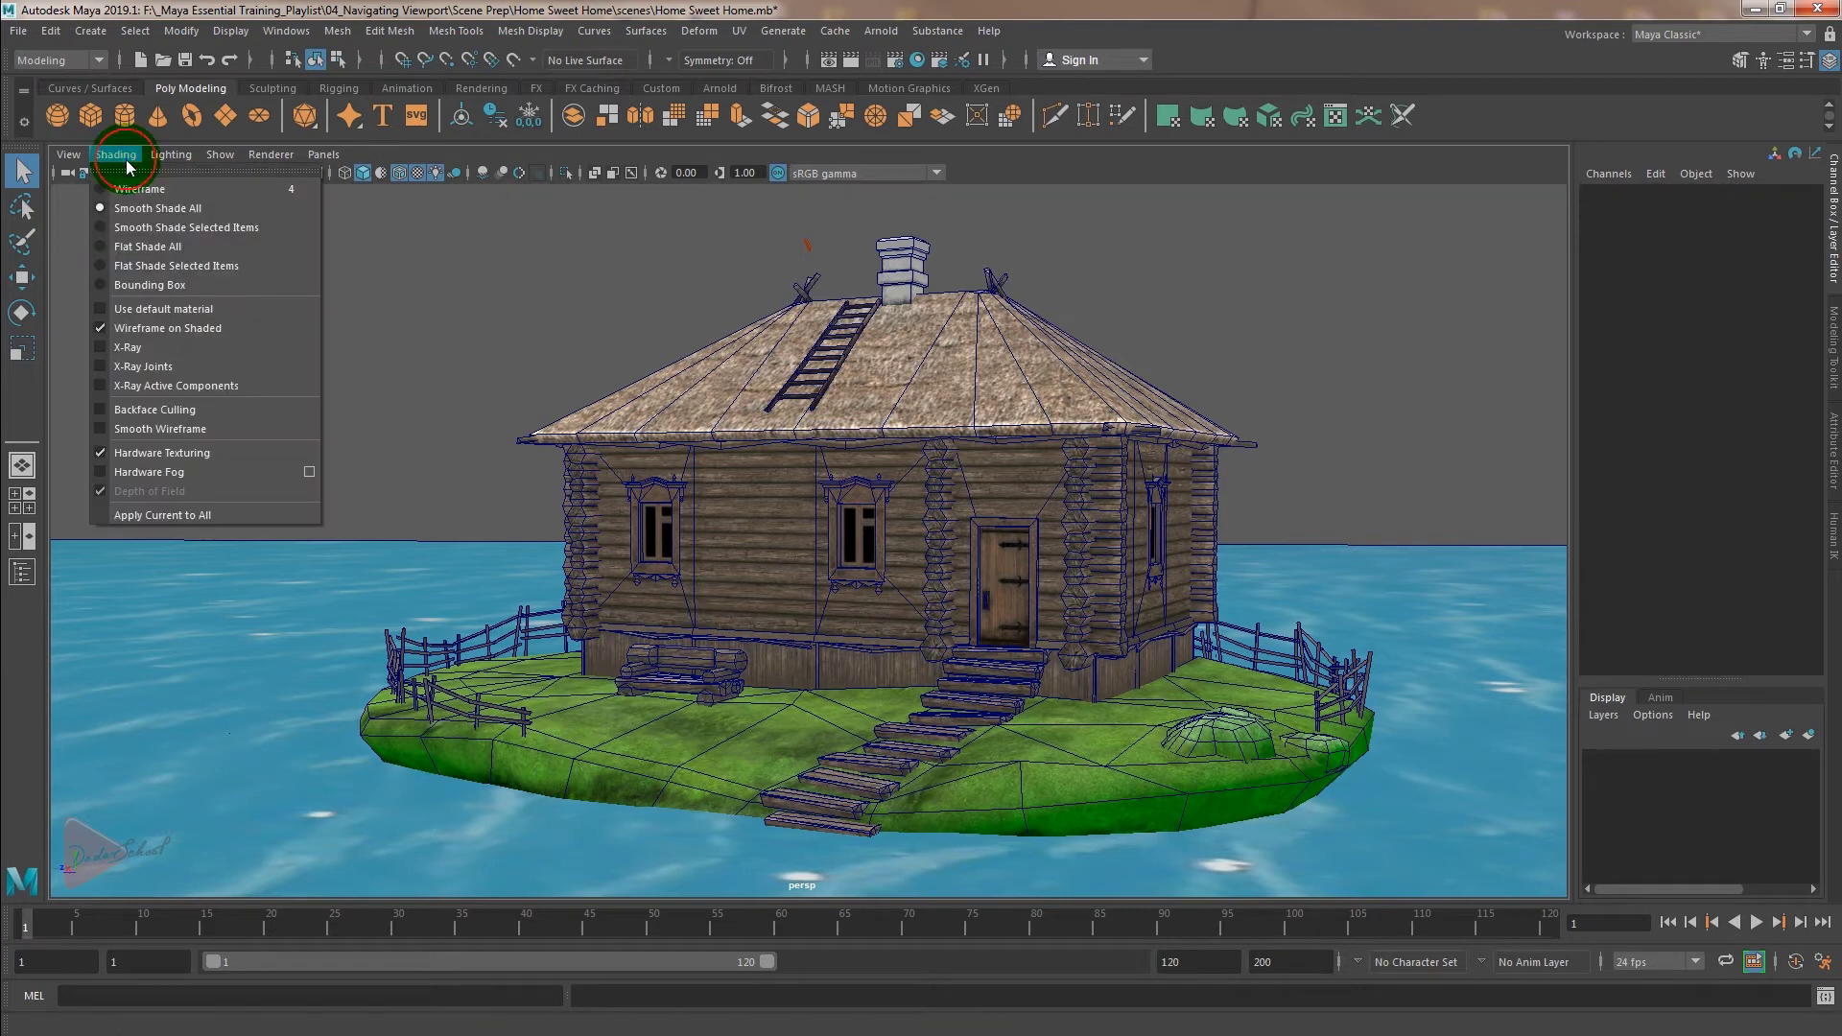
{"action": "left_click", "coordinate": [154, 349]}
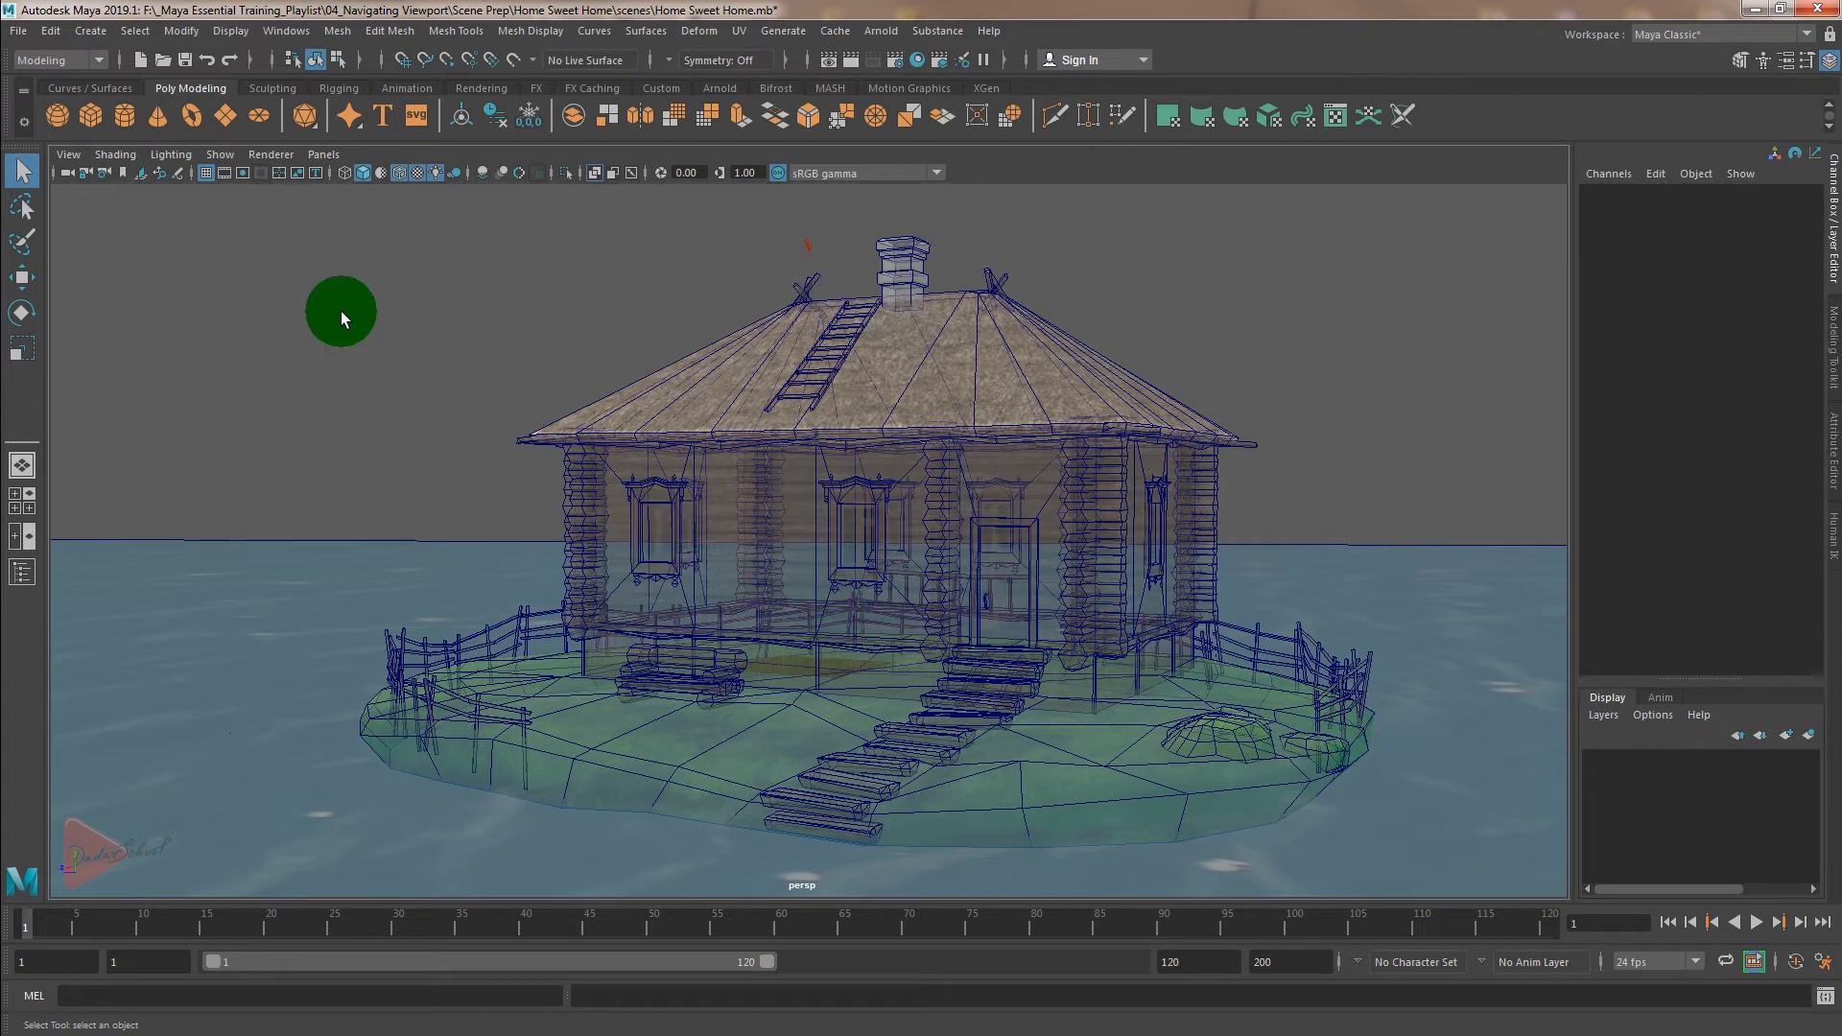
- Turn X-Ray and Wireframe on Shaded back off for opaque, textured models
{"action": "left_click", "coordinate": [117, 154]}
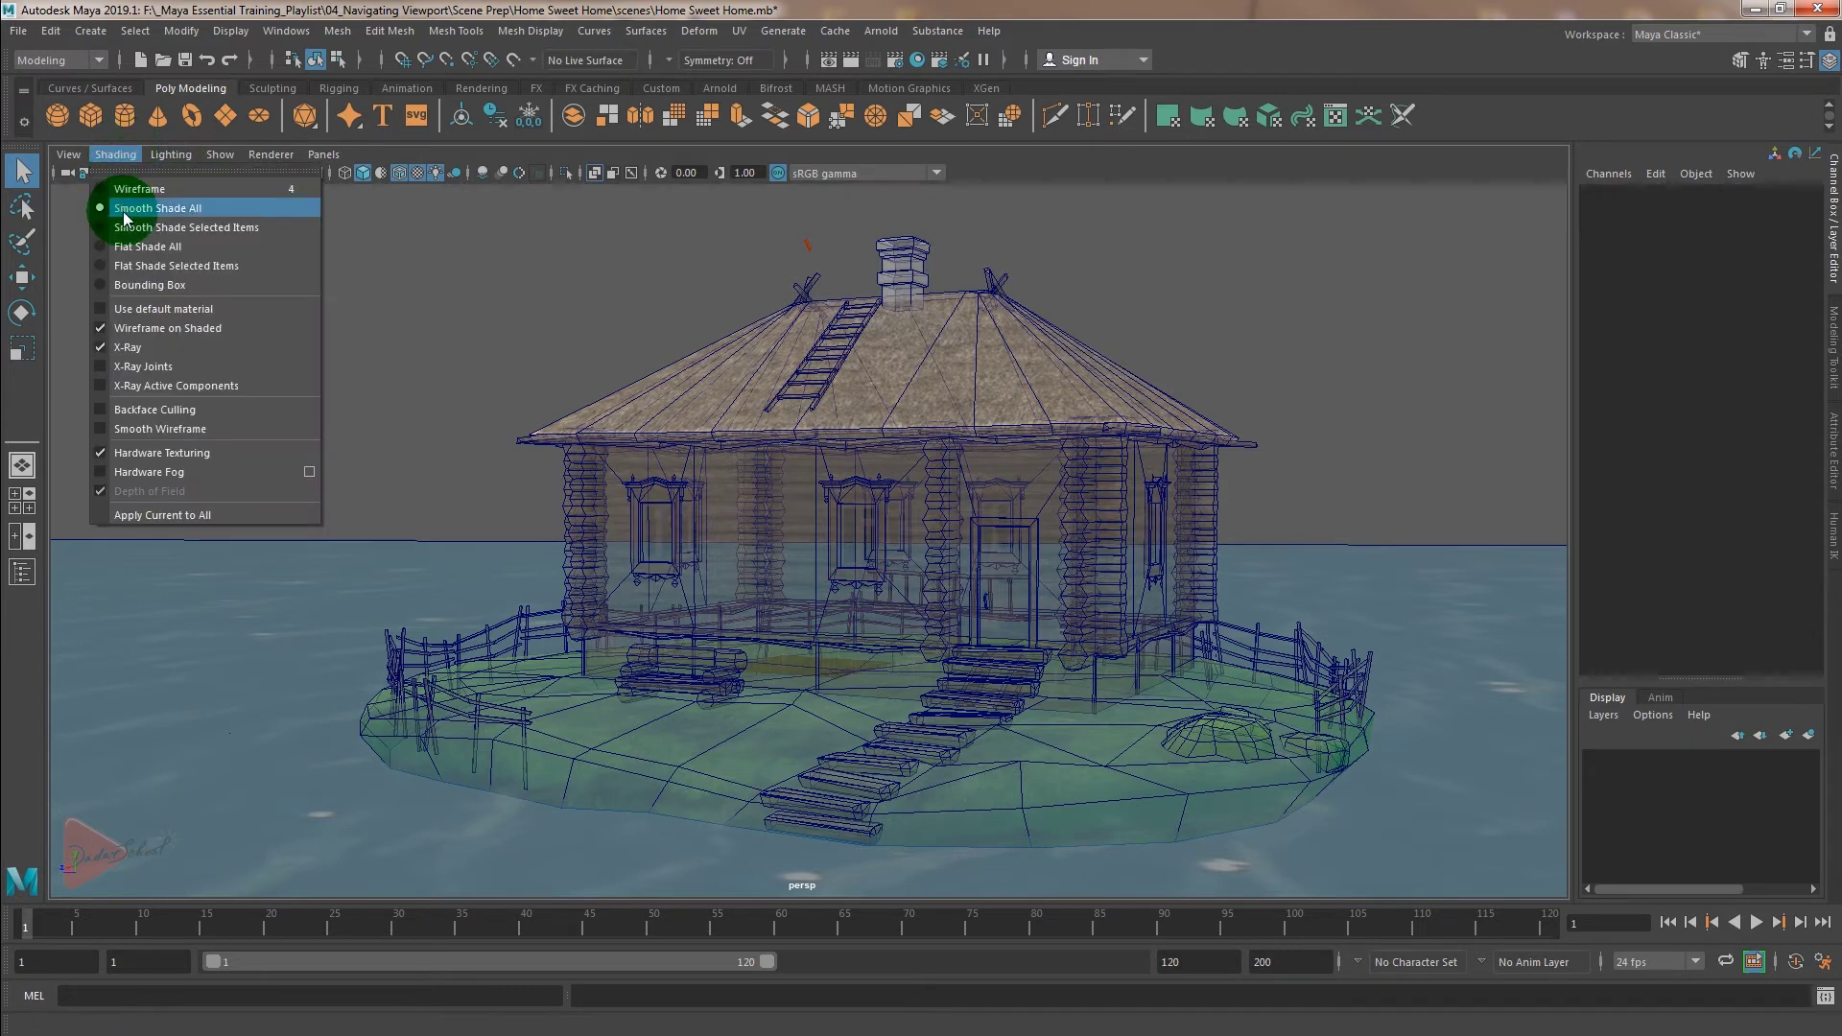
{"action": "left_click", "coordinate": [113, 346]}
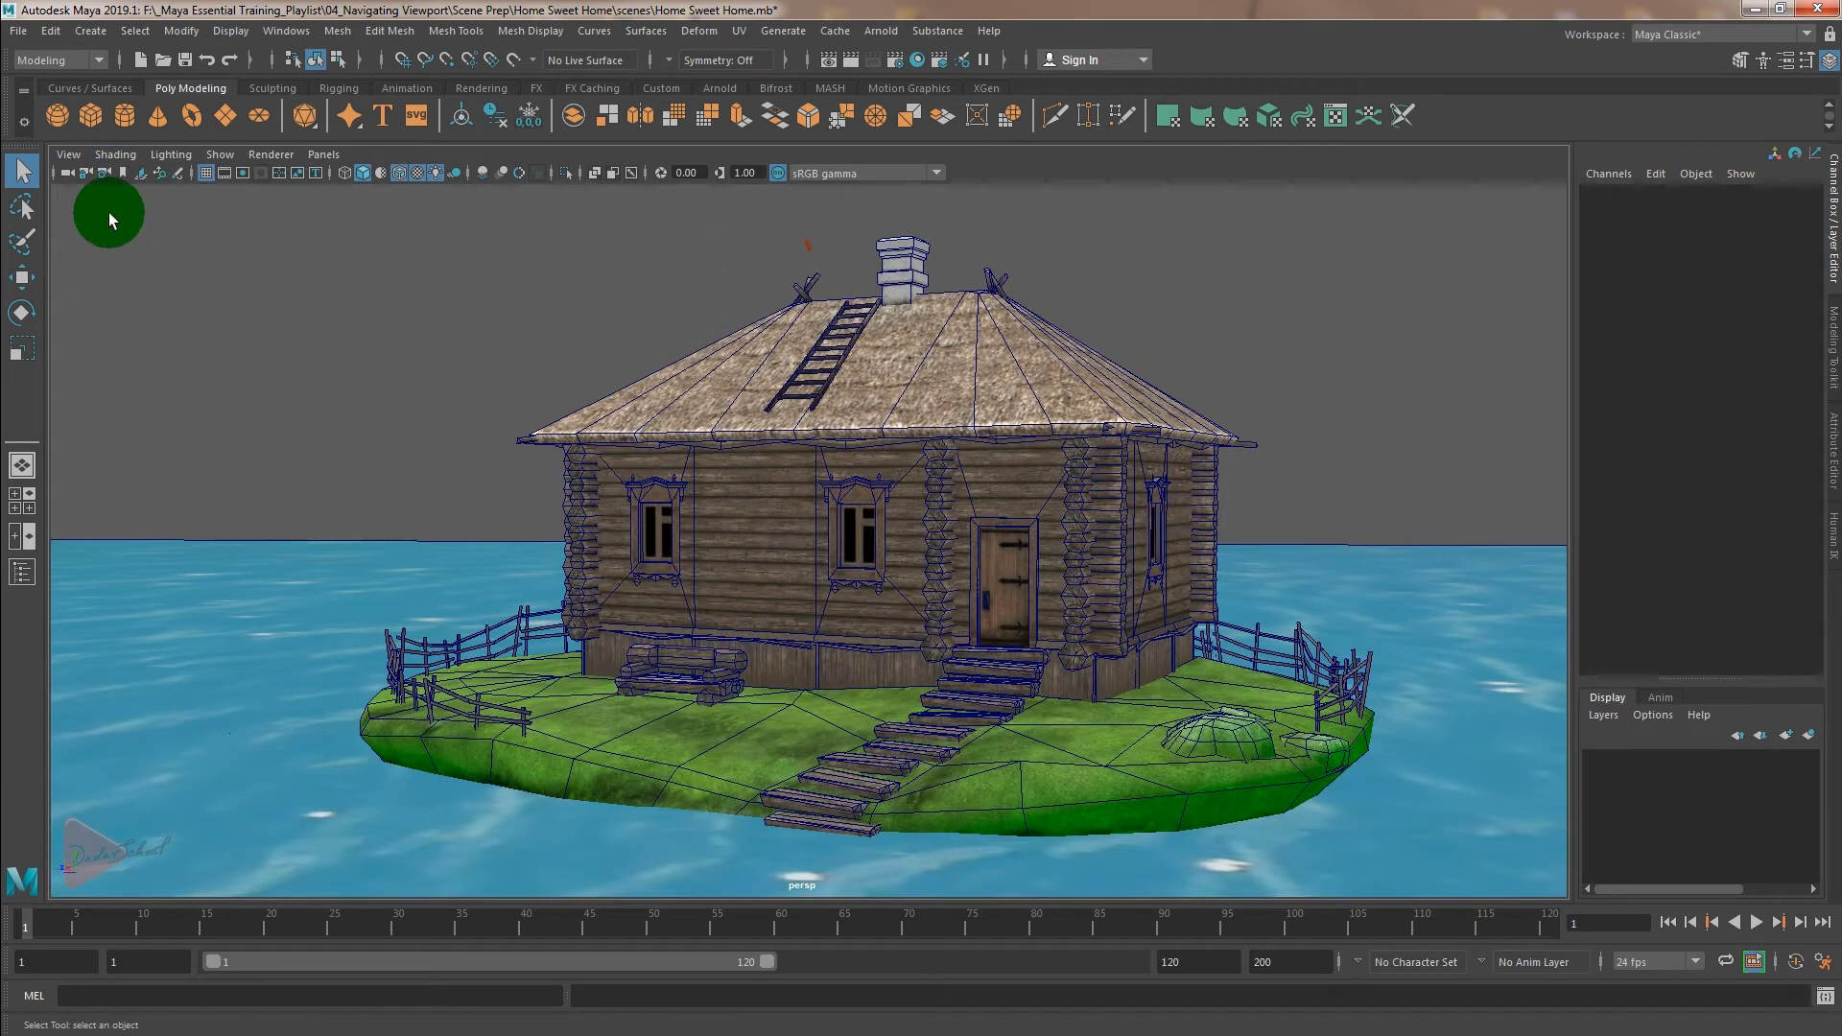
{"action": "left_click", "coordinate": [115, 154]}
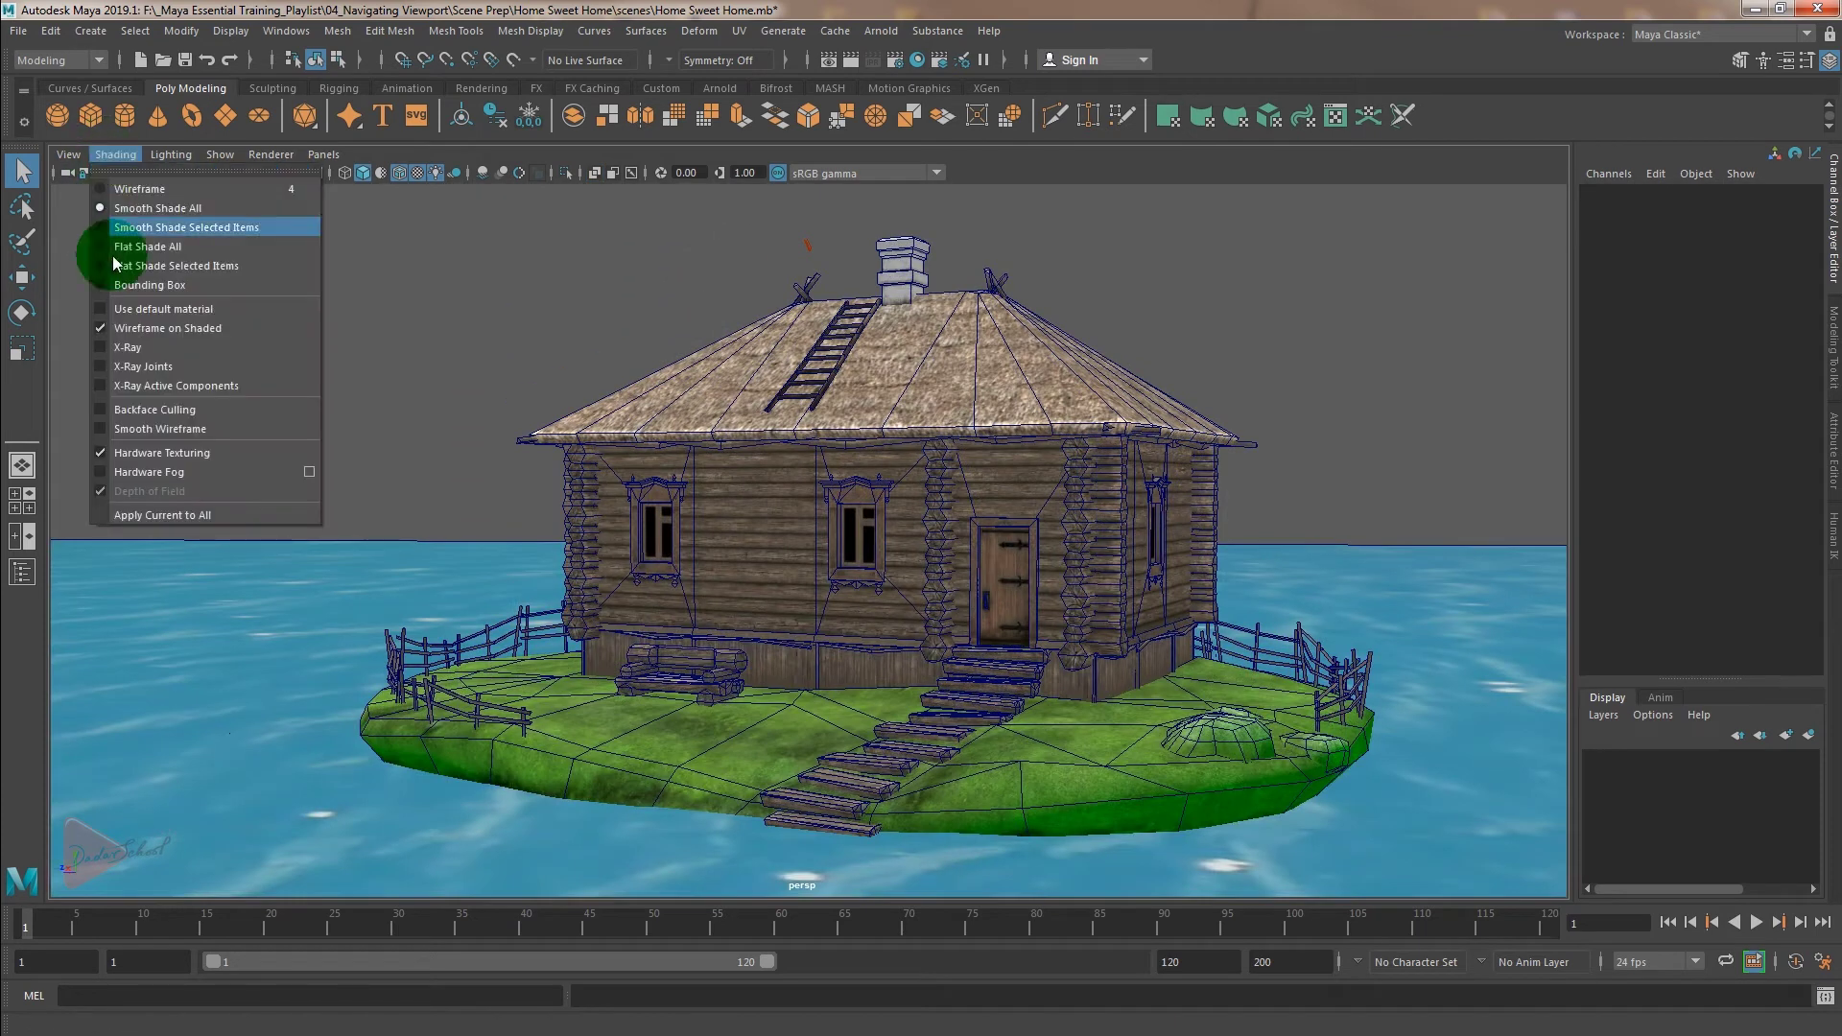
{"action": "left_click", "coordinate": [141, 334]}
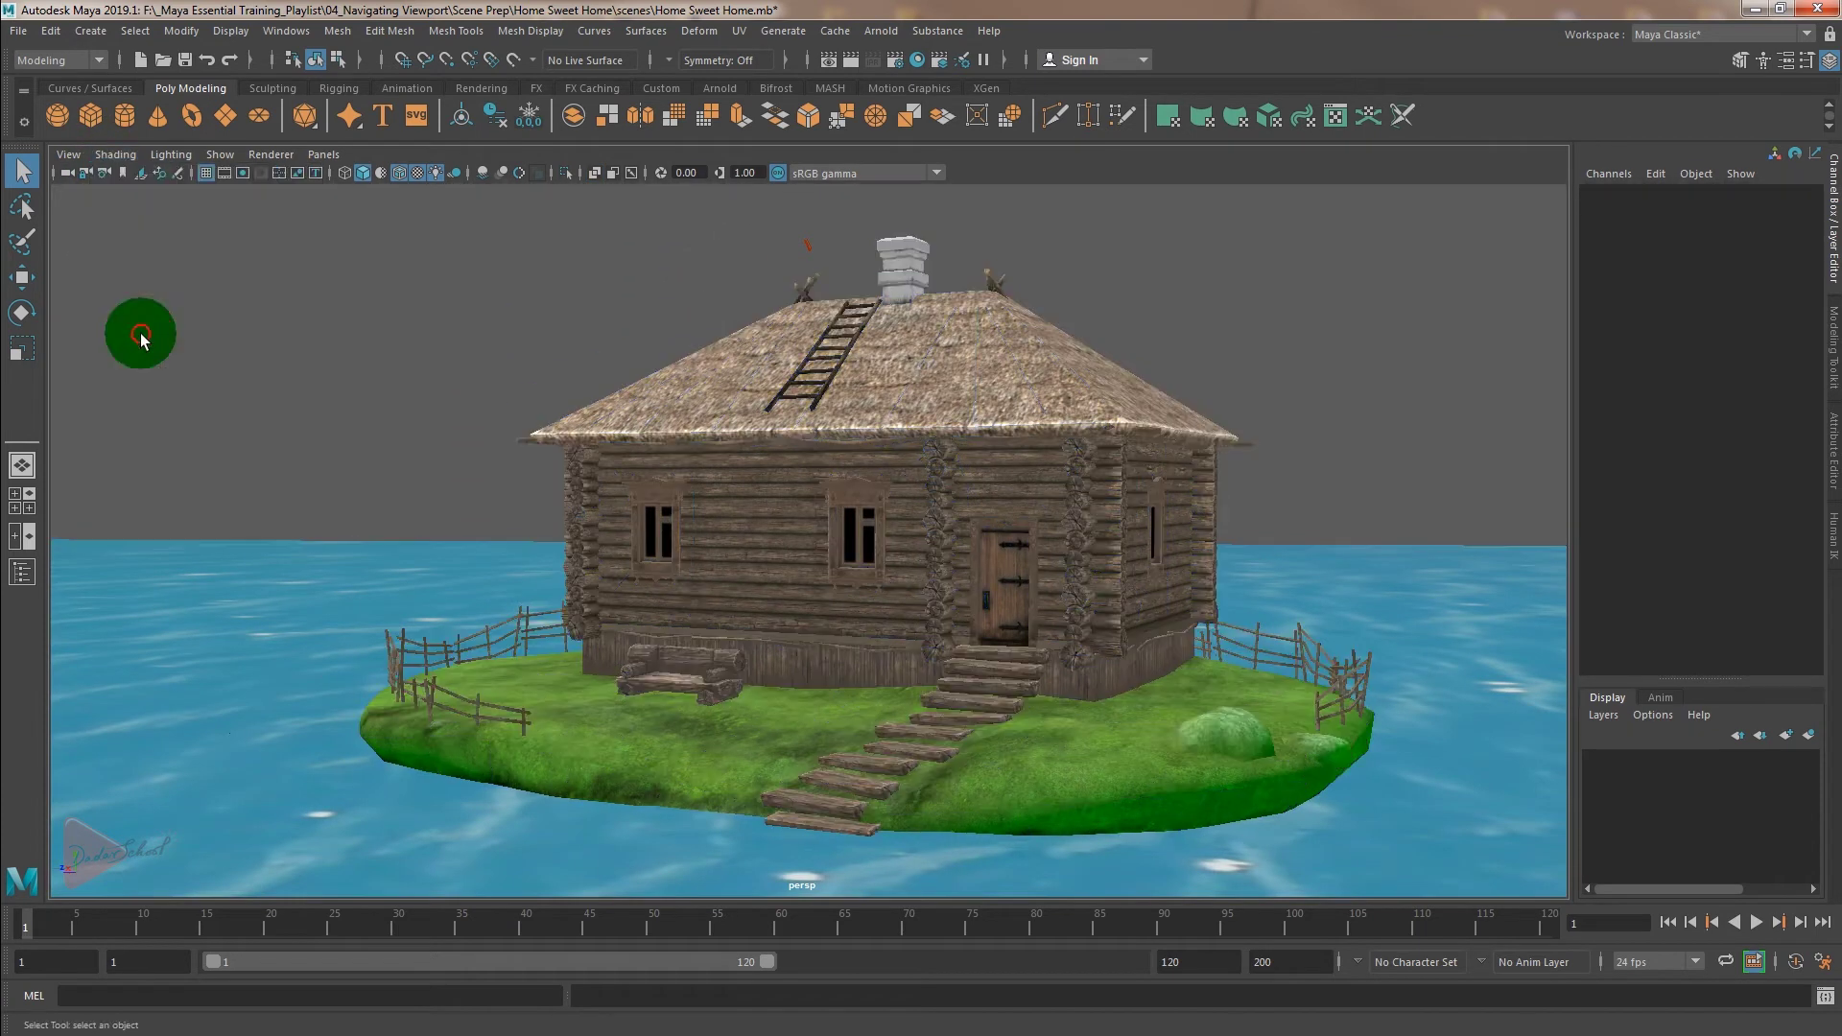
- Enable Shadows in the Lighting menu so the island casts a shadow onto the water
{"action": "left_click", "coordinate": [156, 163]}
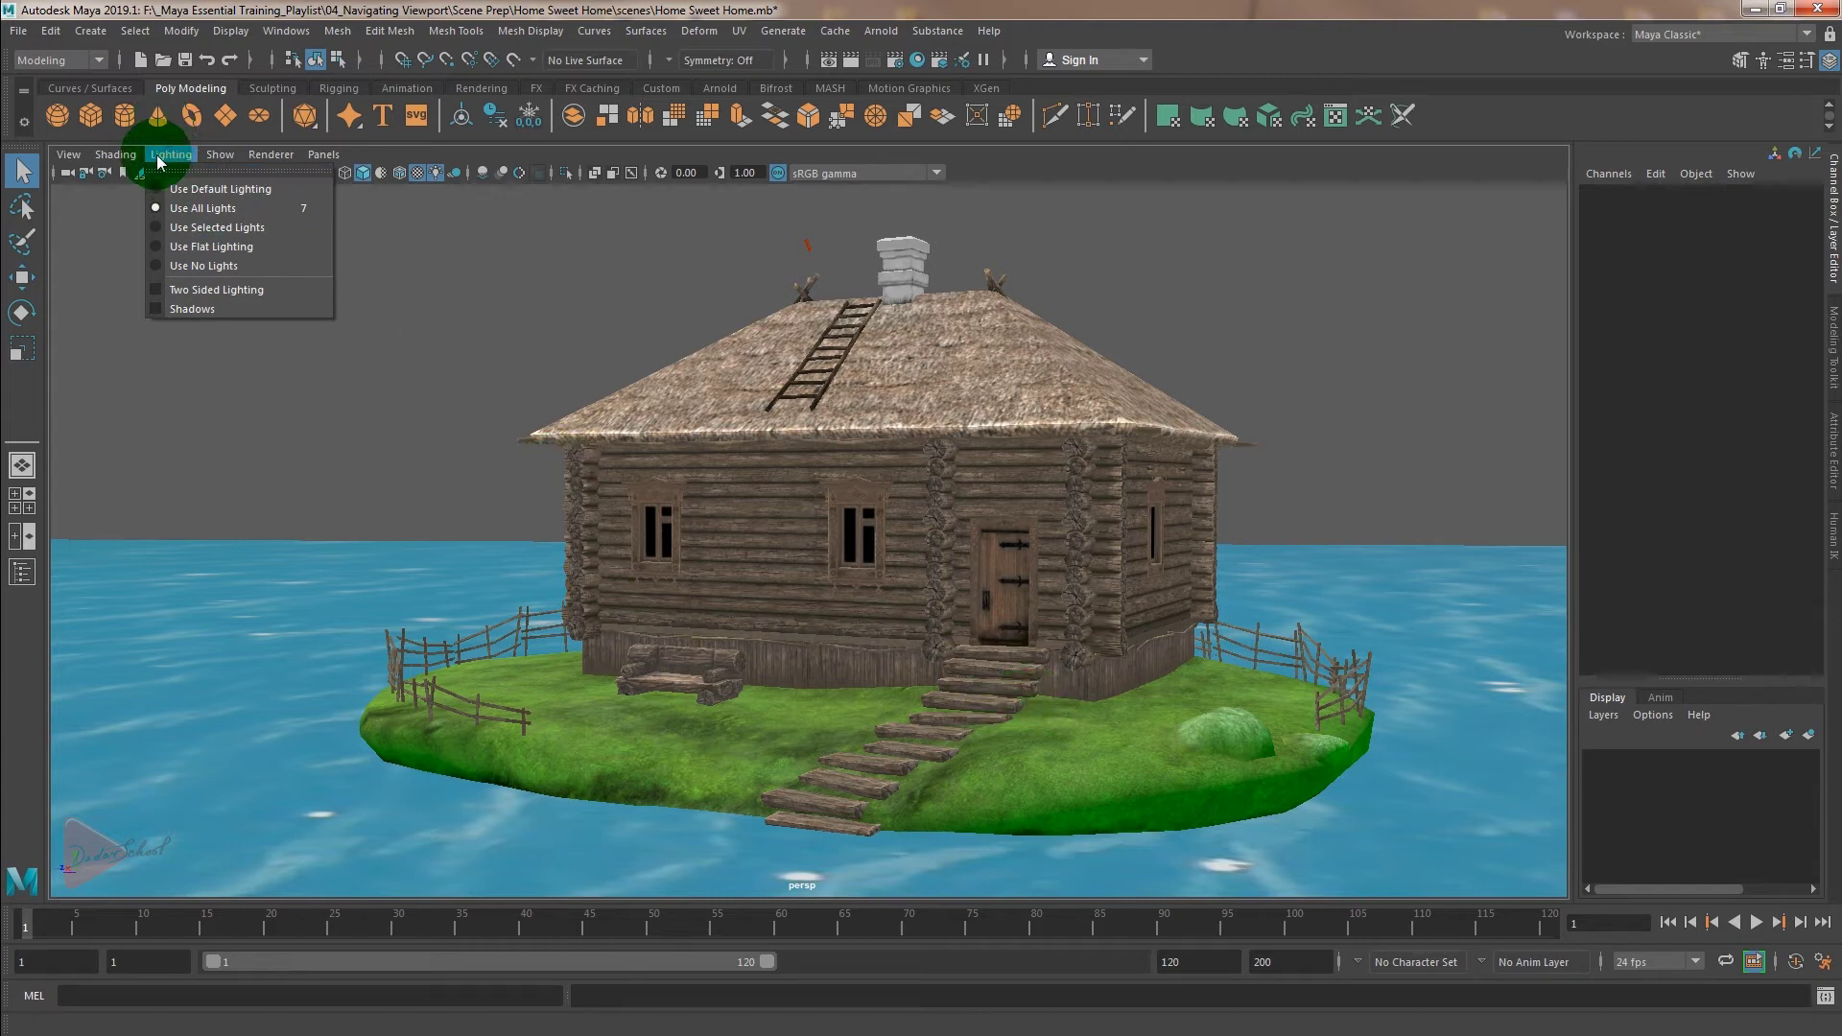
{"action": "left_click", "coordinate": [185, 309]}
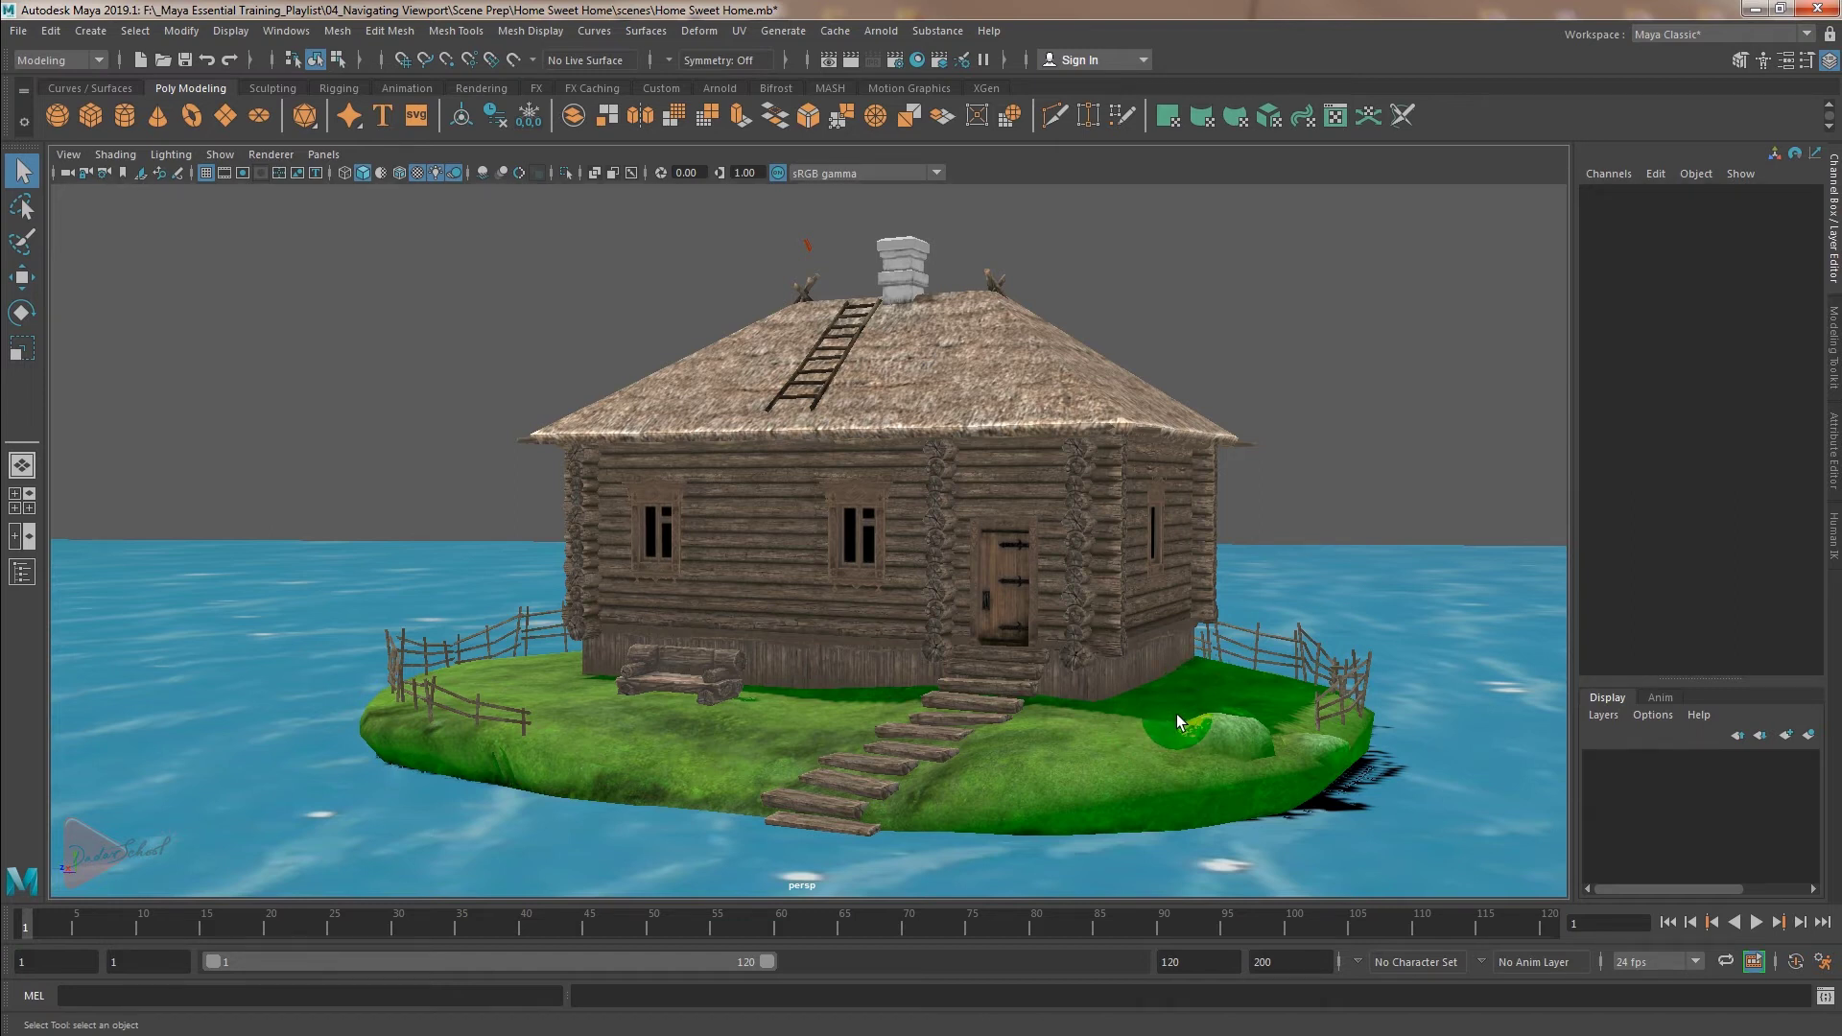
{"action": "left_click", "coordinate": [171, 152]}
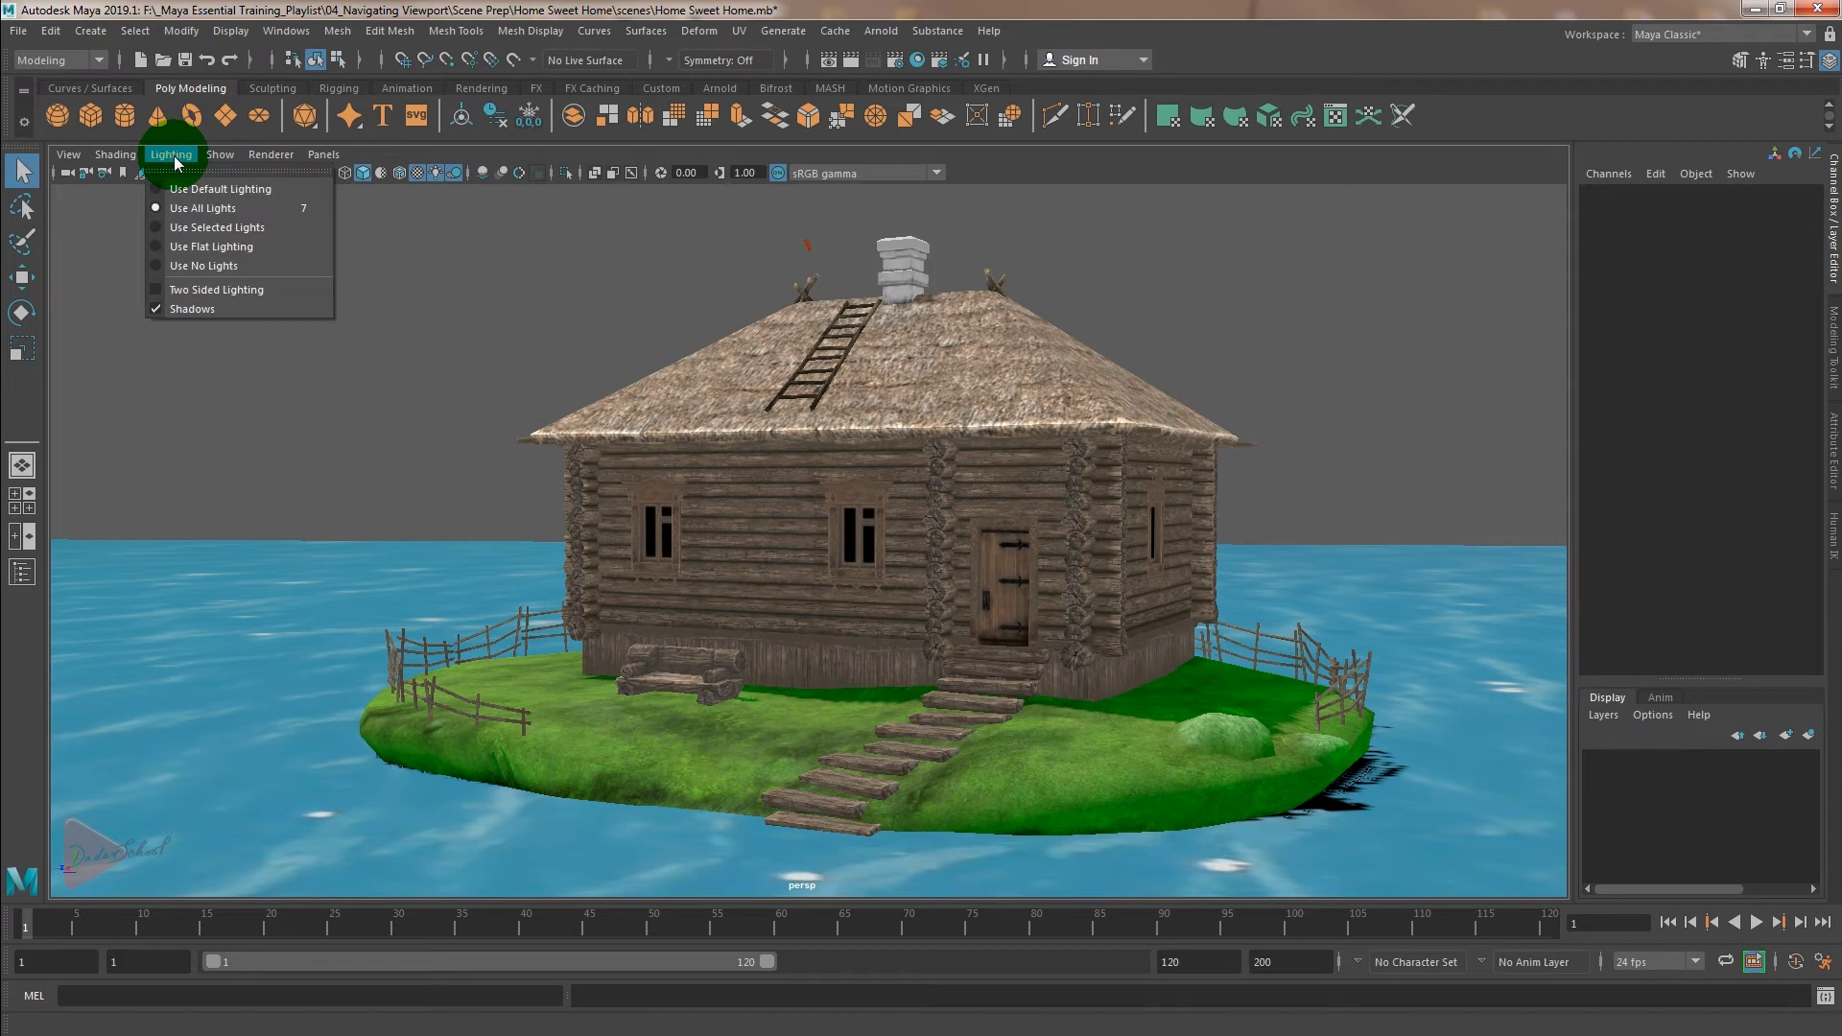
- Turn viewport shadows back off and hide polygon meshes from the Show menu
{"action": "left_click", "coordinate": [181, 306]}
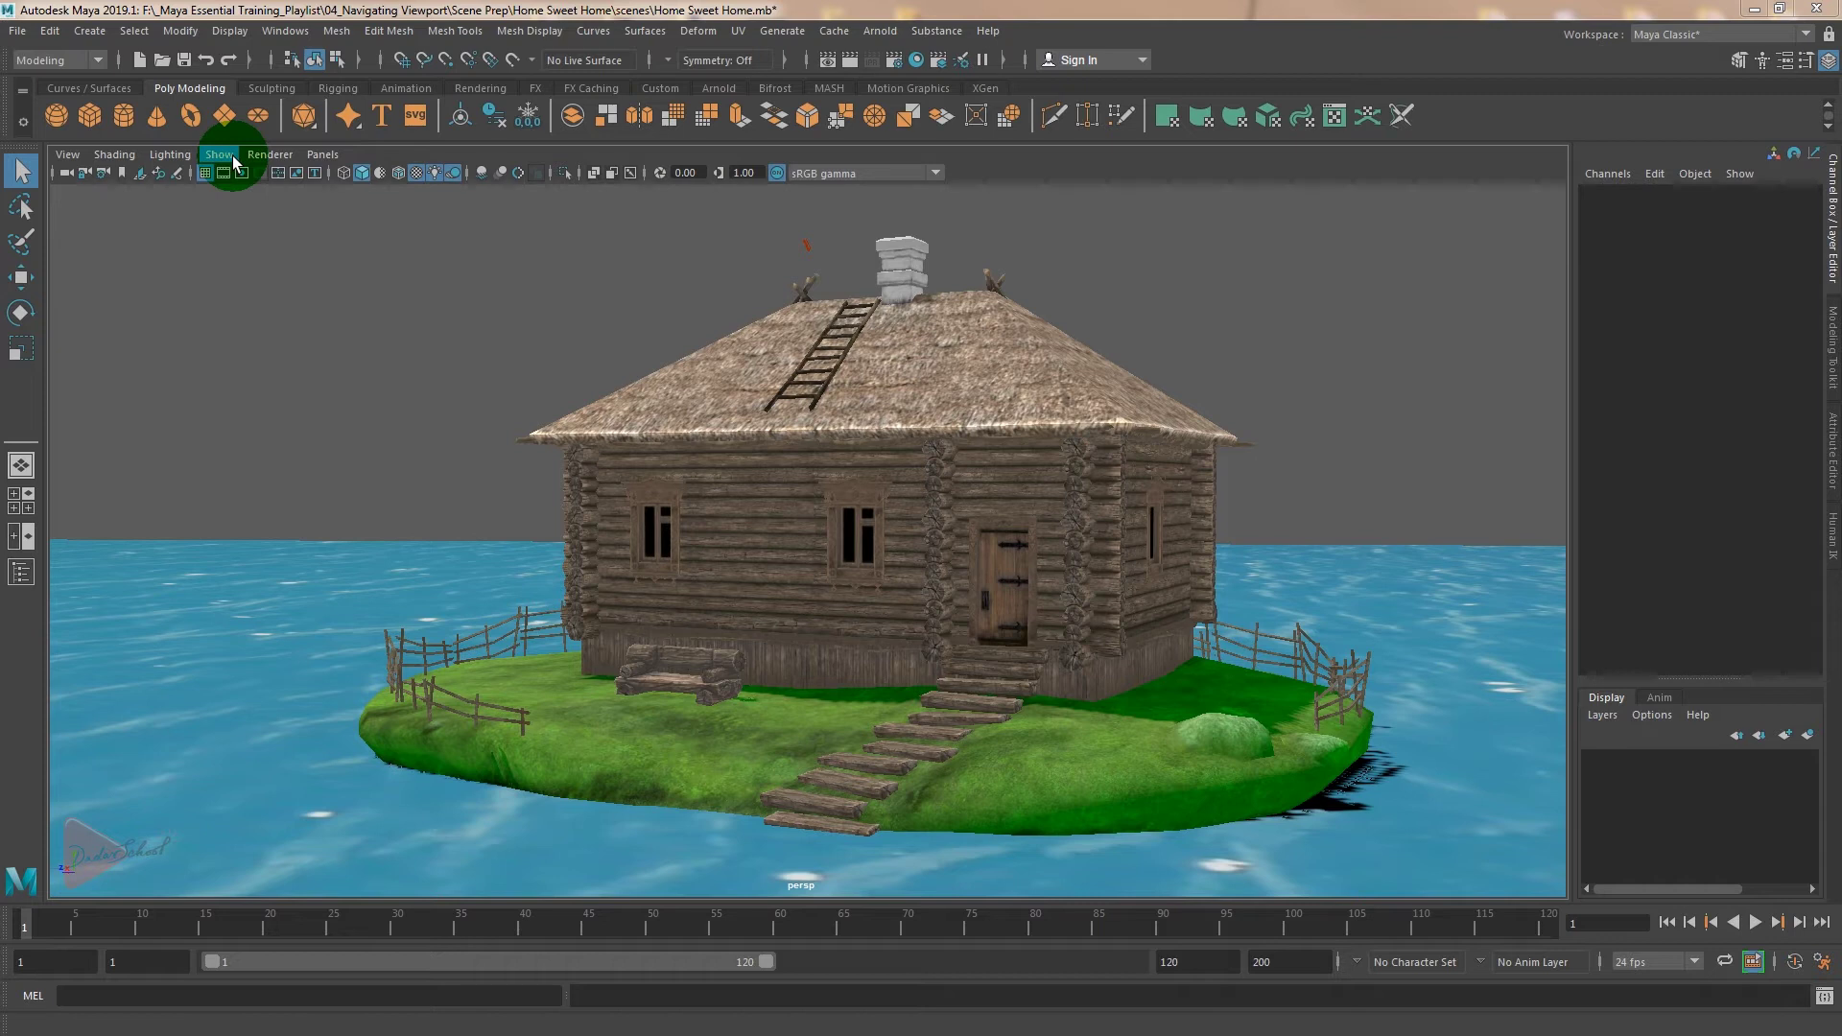
{"action": "left_click", "coordinate": [220, 154]}
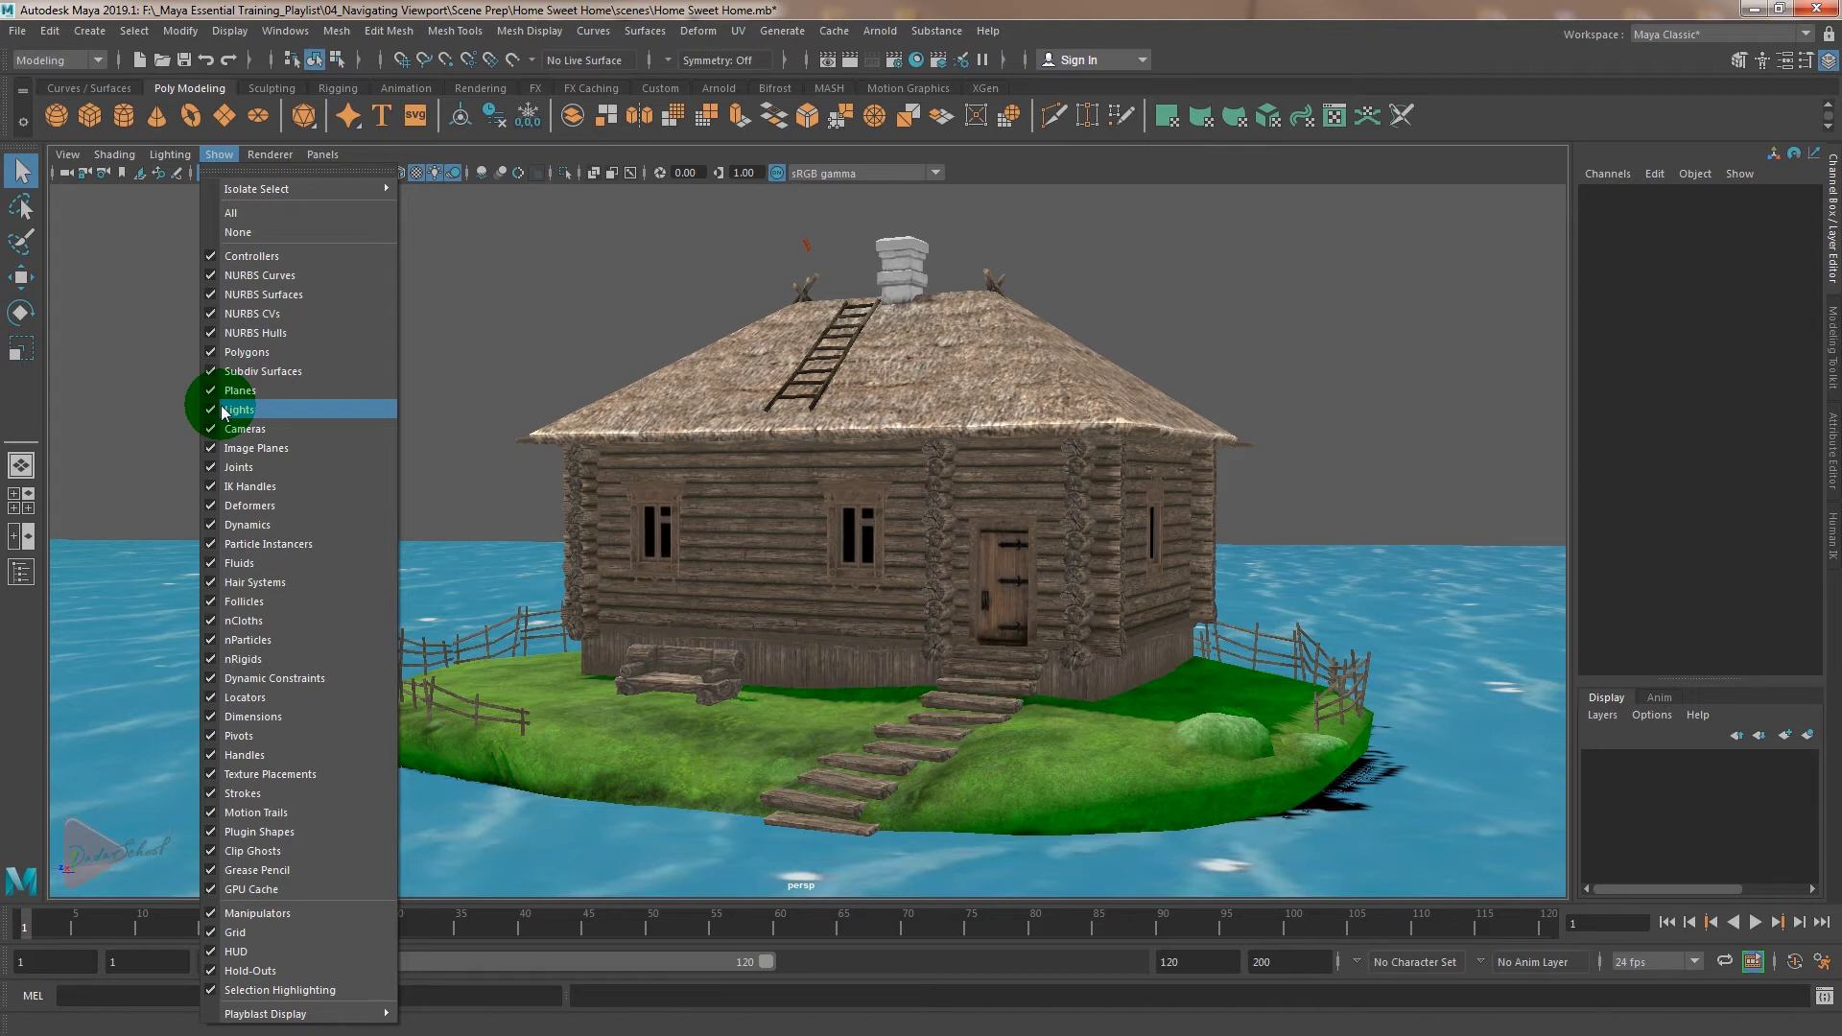
{"action": "left_click", "coordinate": [209, 353]}
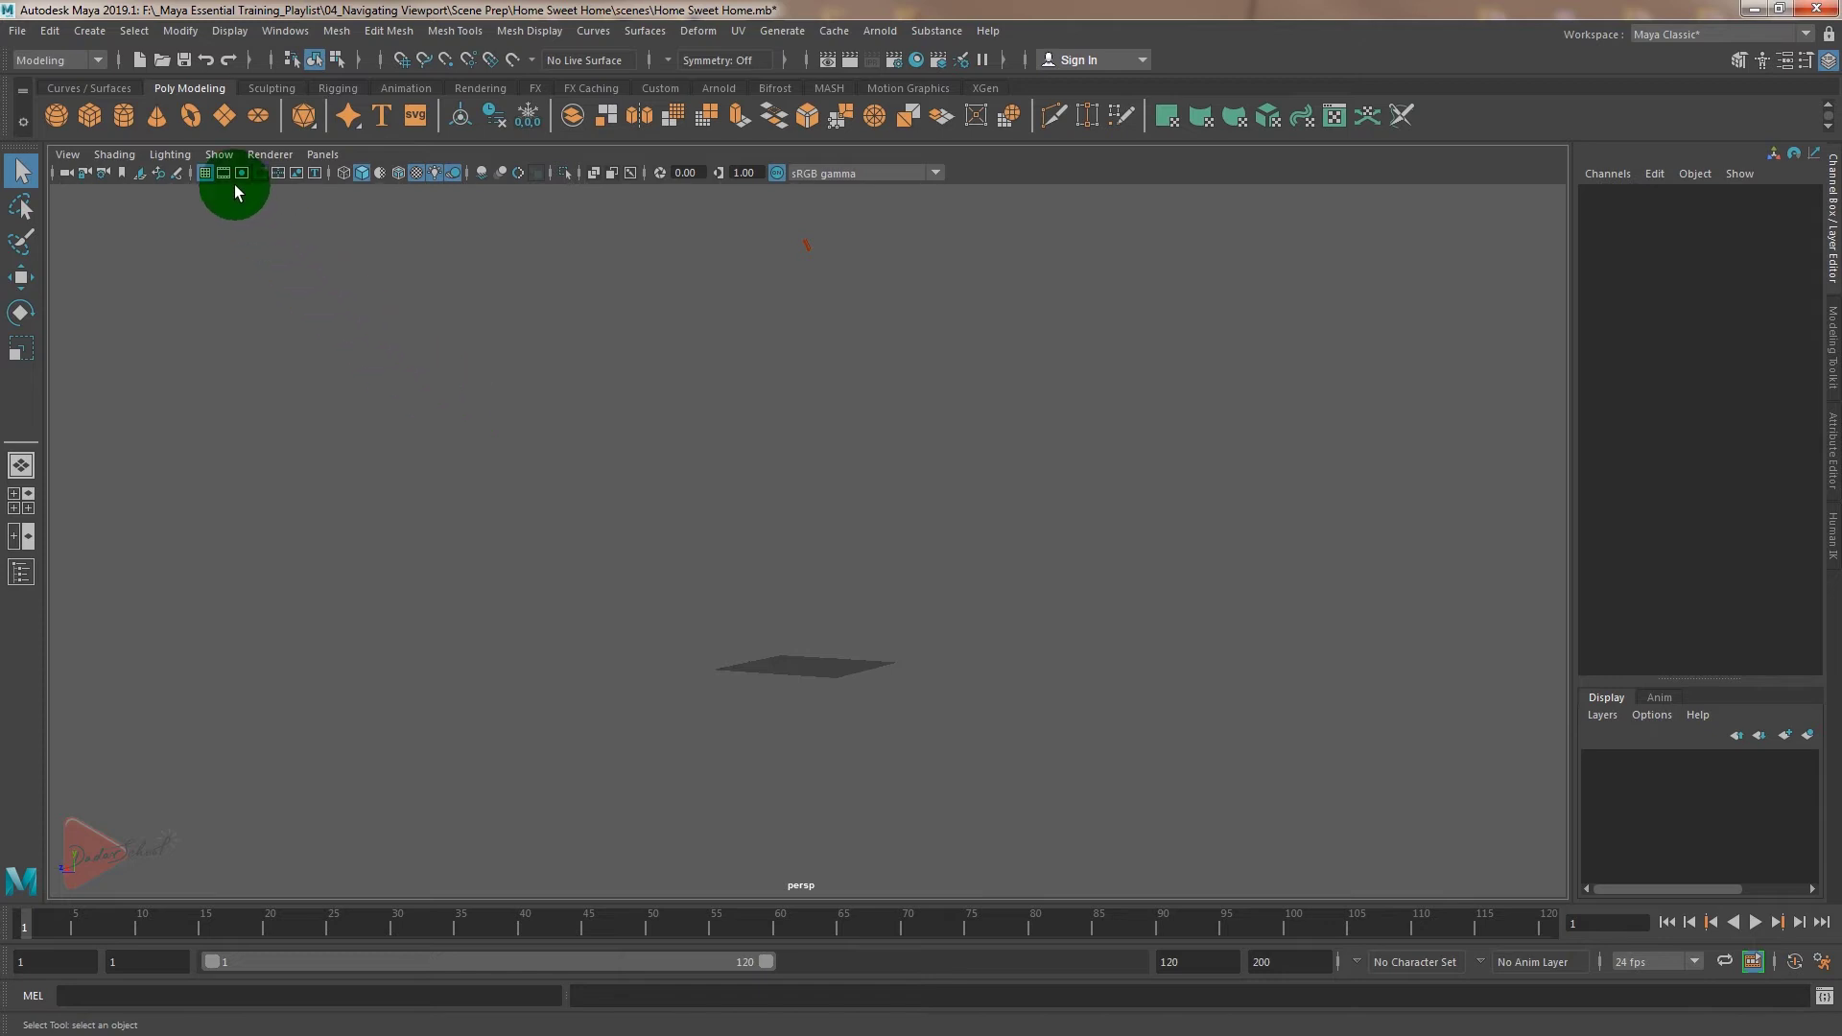
- Hide the viewport grid and show the polygon meshes again
{"action": "left_click", "coordinate": [220, 156]}
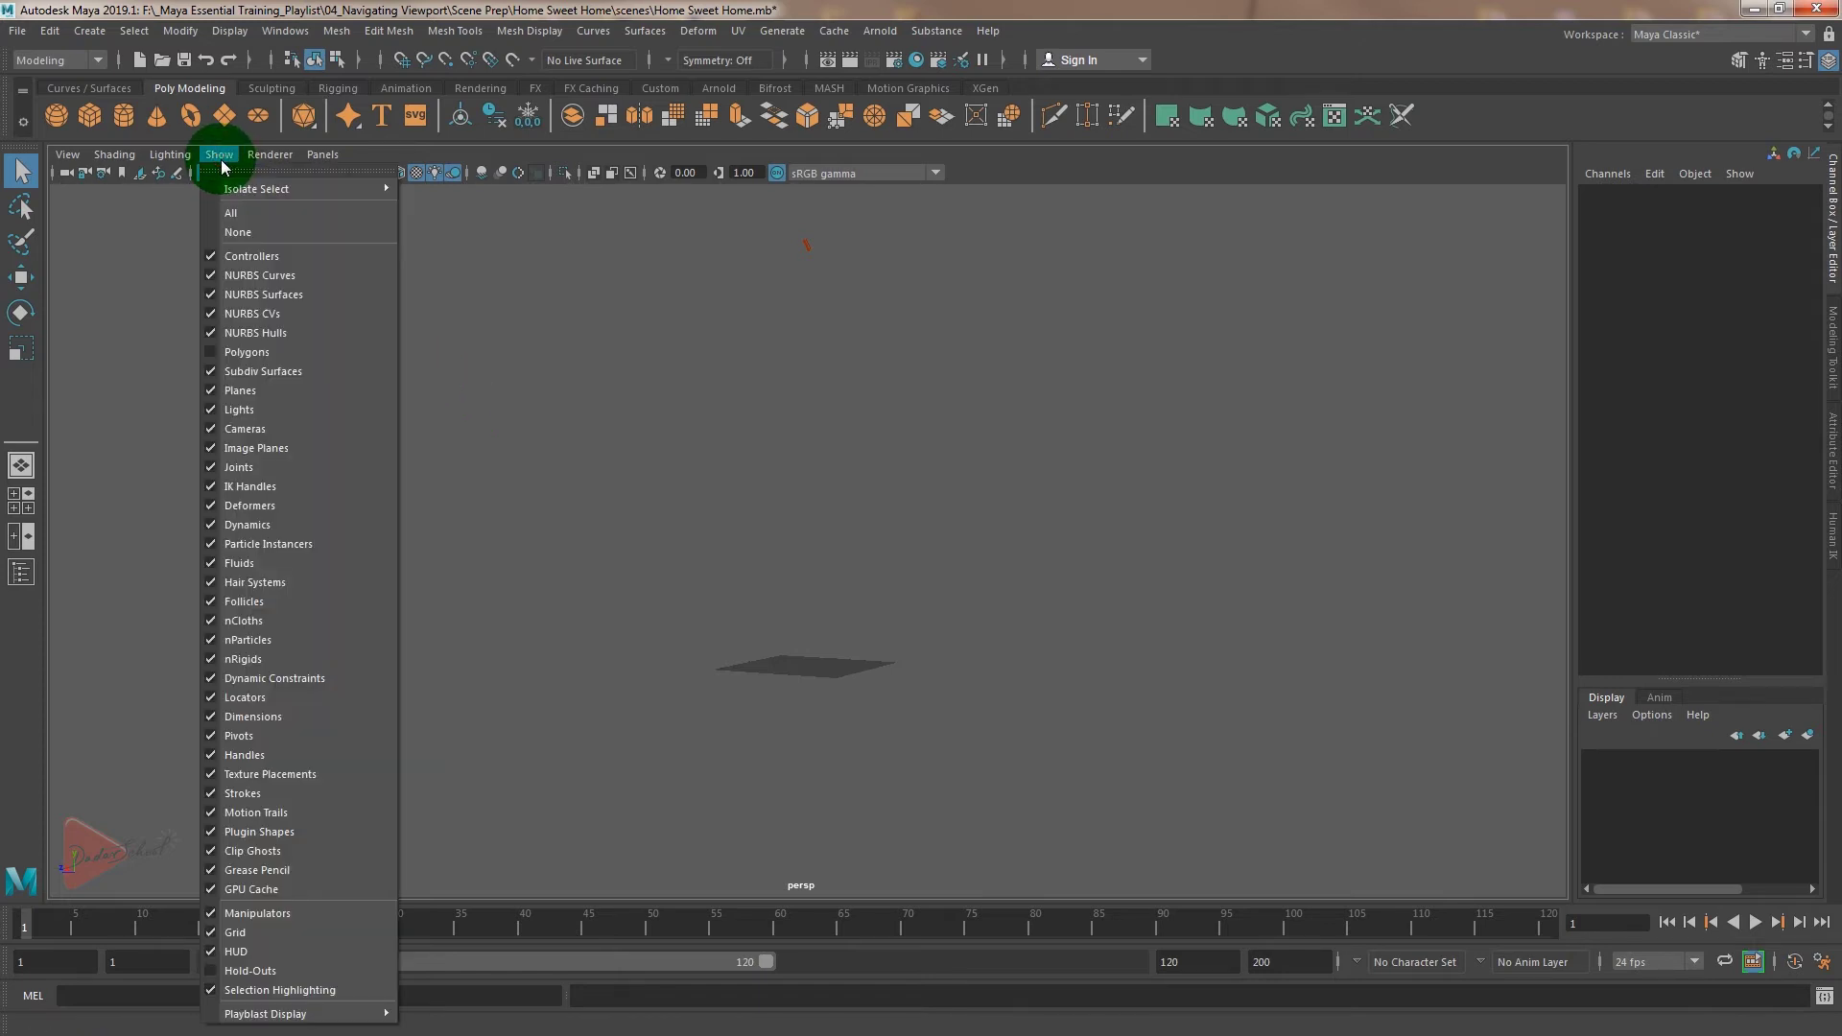
{"action": "left_click", "coordinate": [211, 935]}
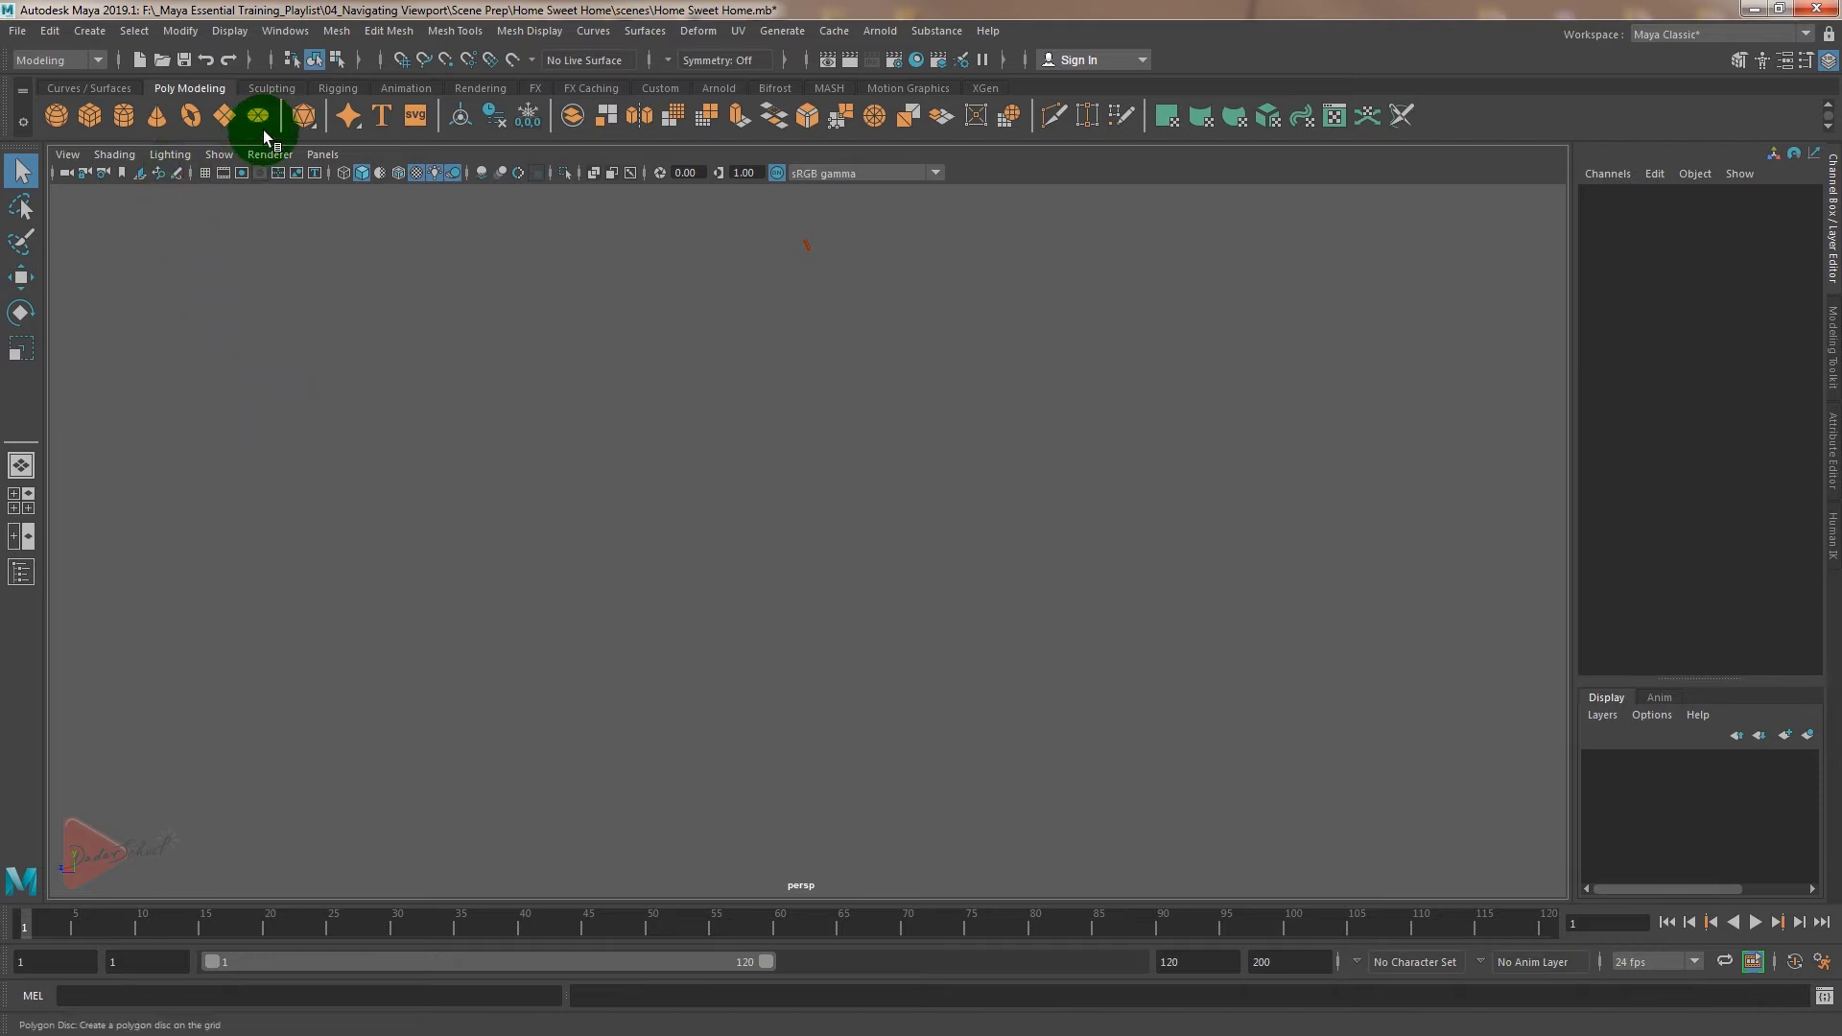
{"action": "left_click", "coordinate": [220, 155]}
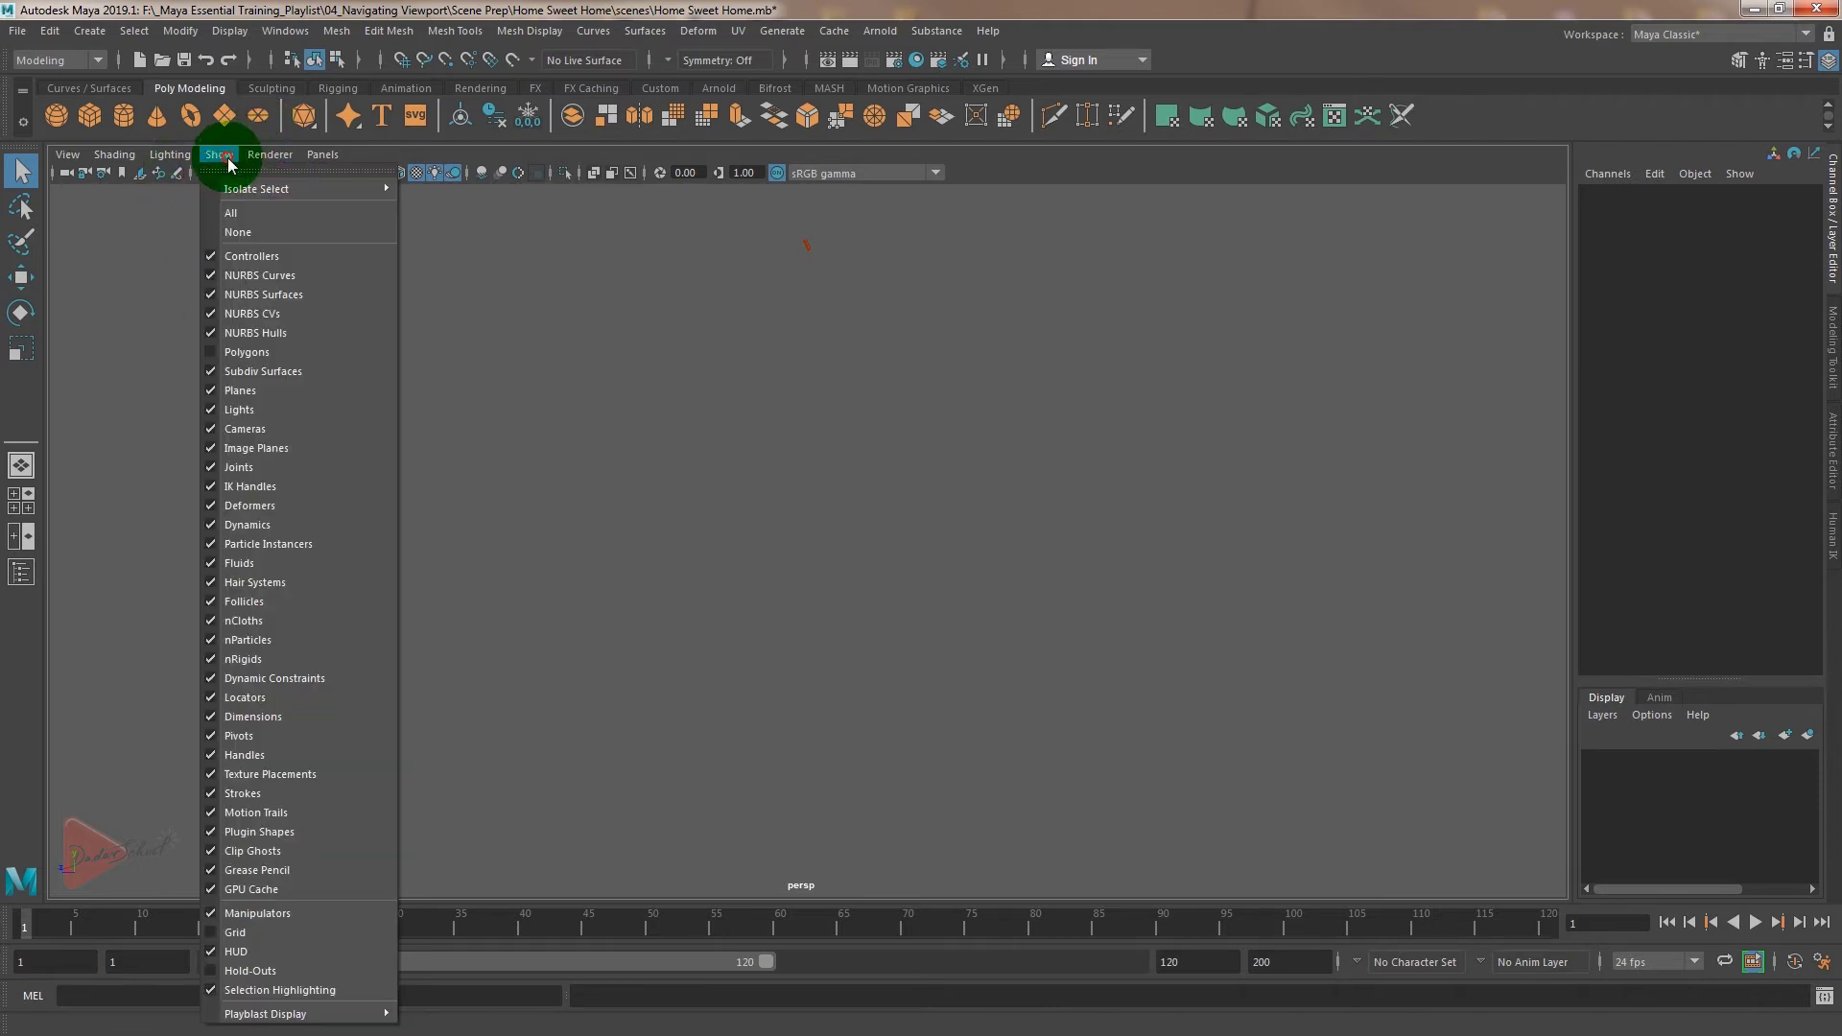
{"action": "left_click", "coordinate": [238, 354]}
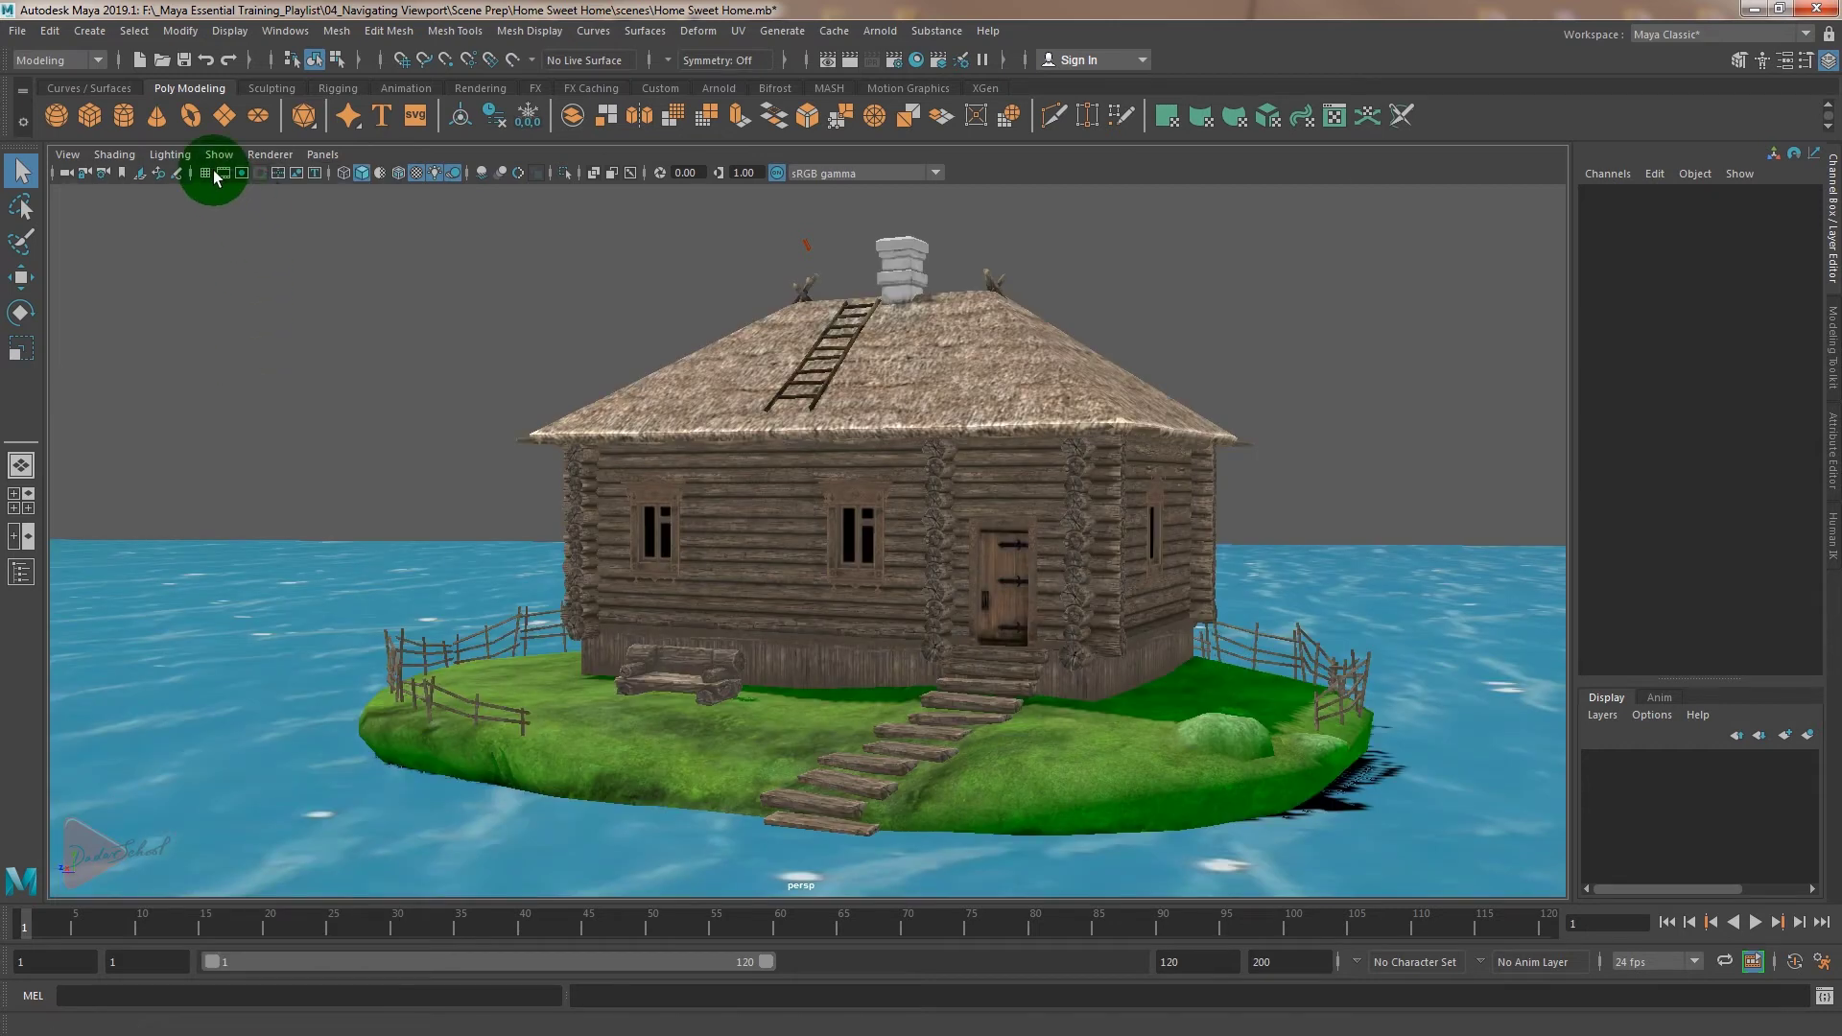
{"action": "left_click", "coordinate": [294, 166]}
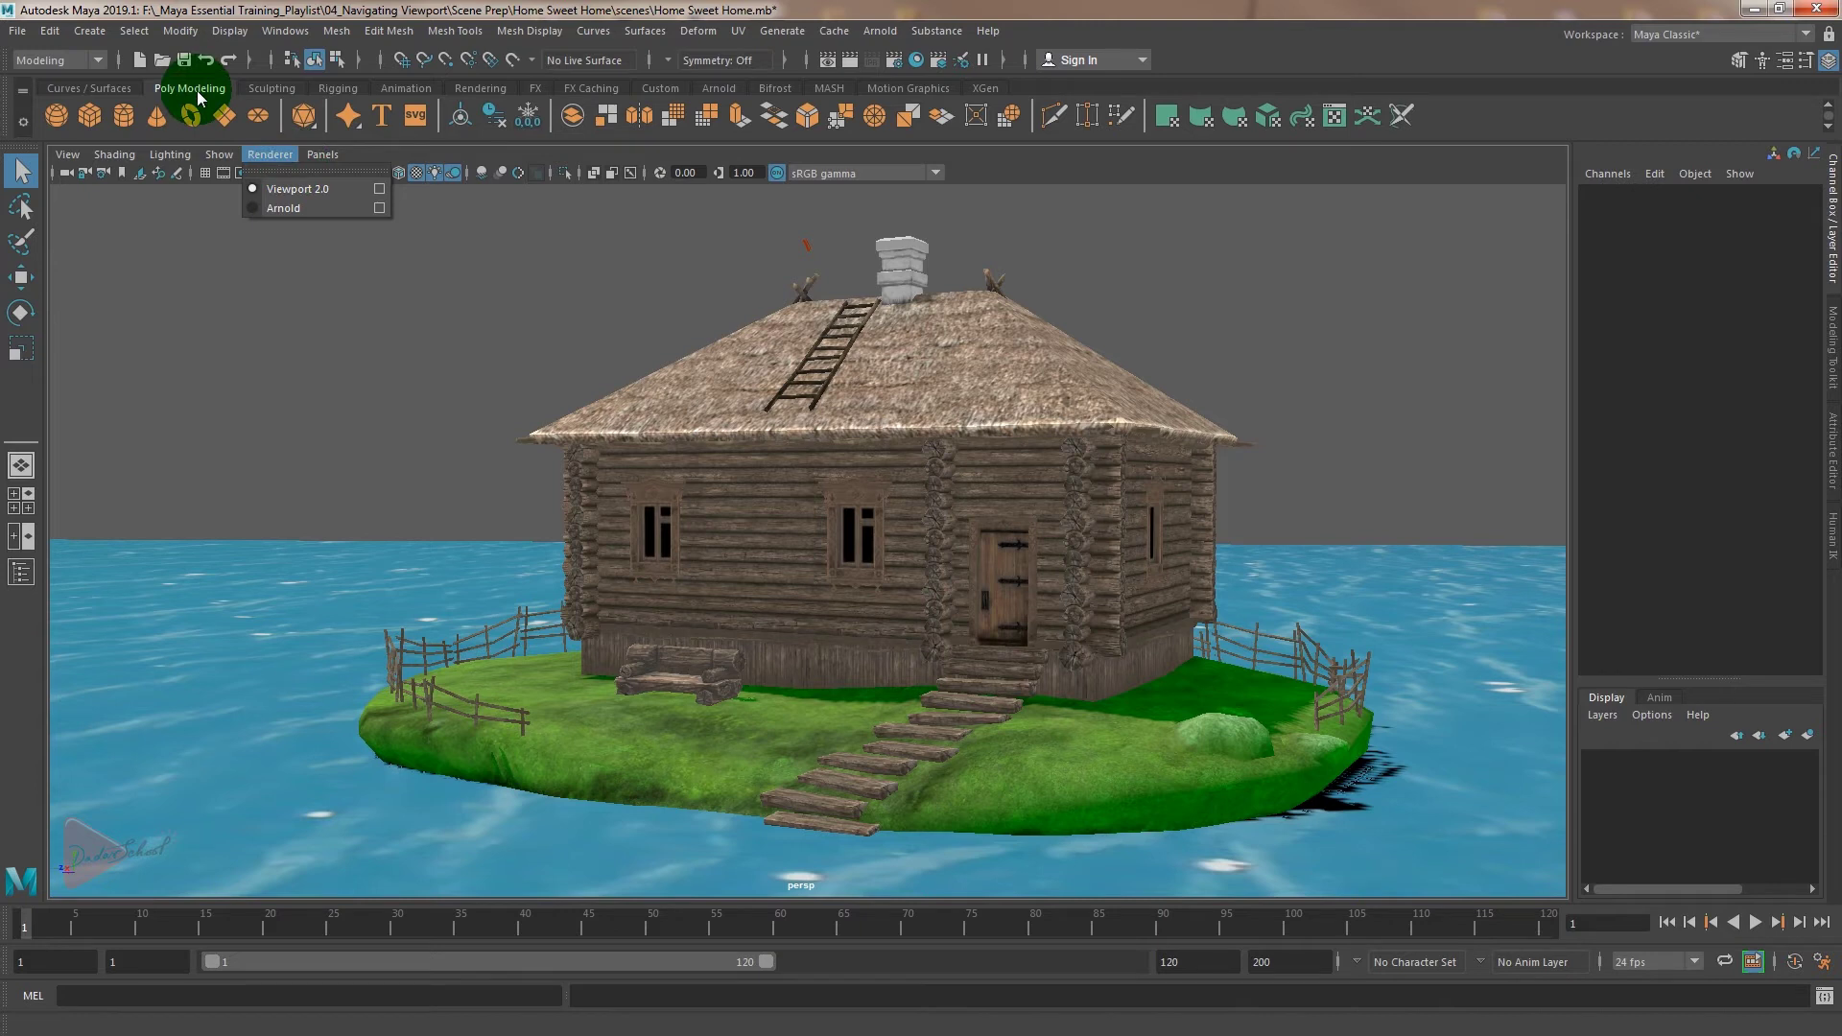
{"action": "left_click", "coordinate": [303, 190]}
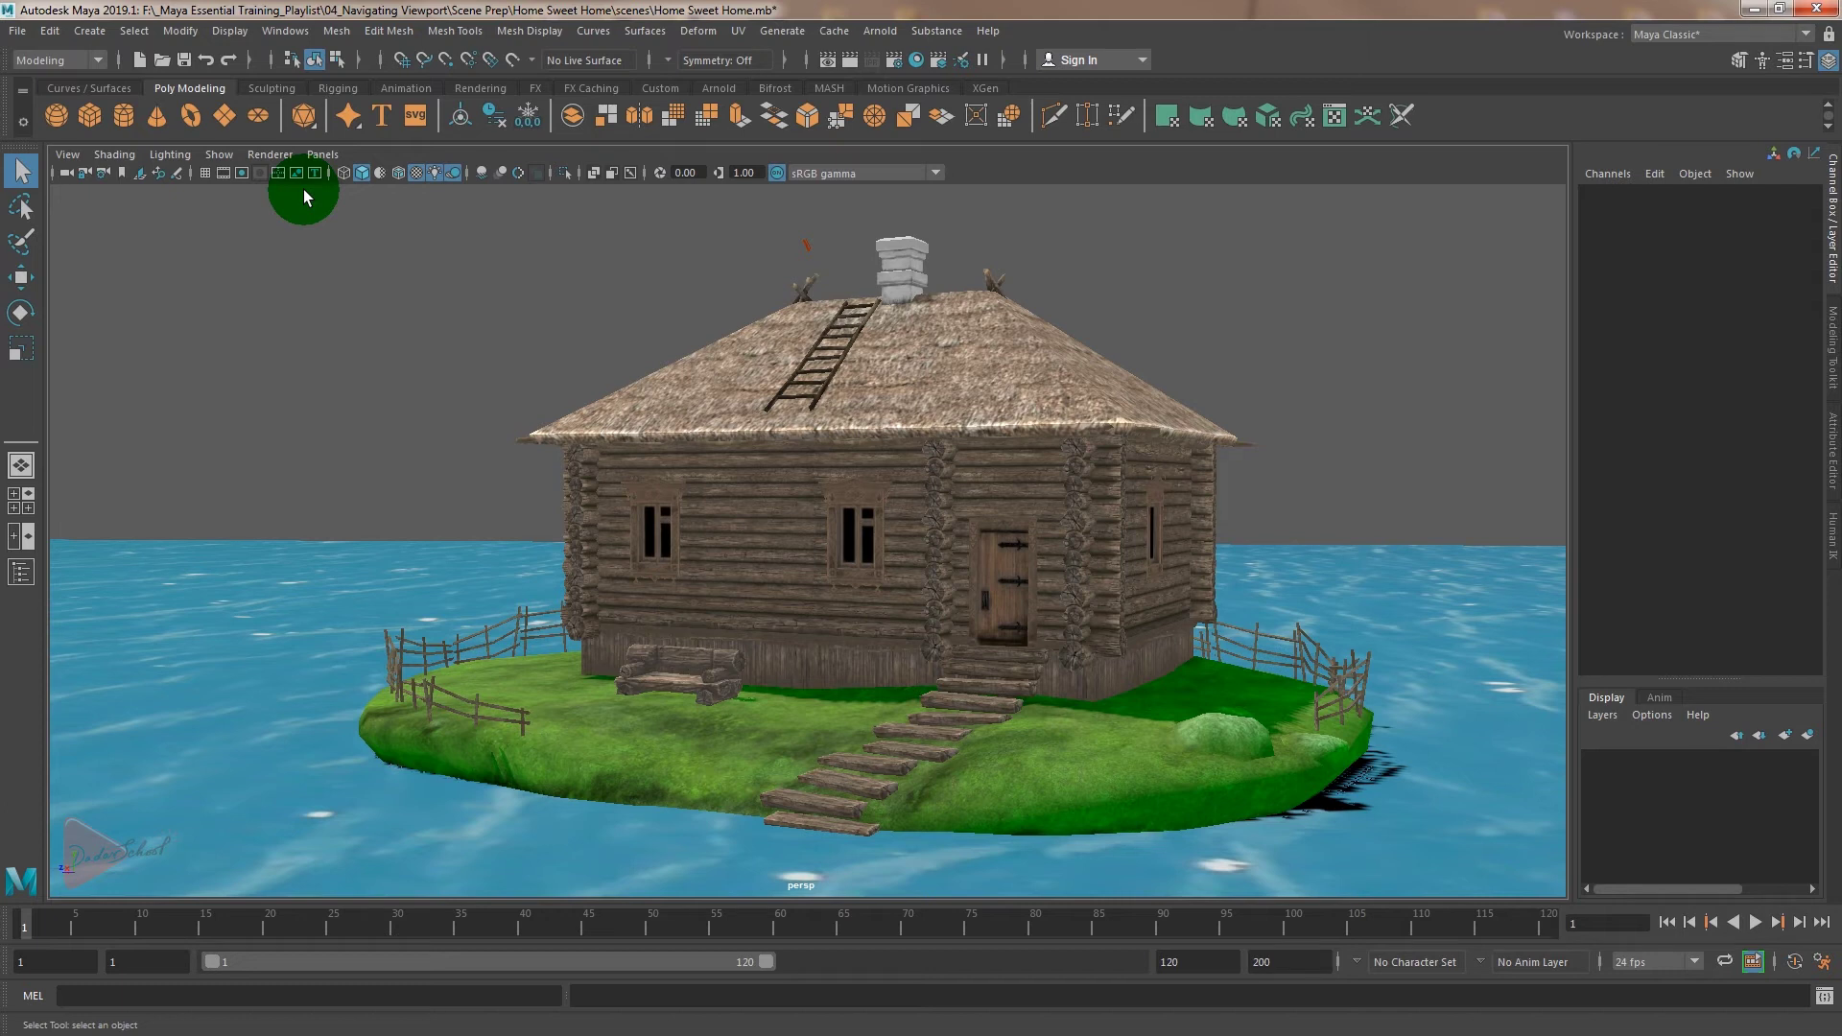
{"action": "left_click", "coordinate": [270, 155]}
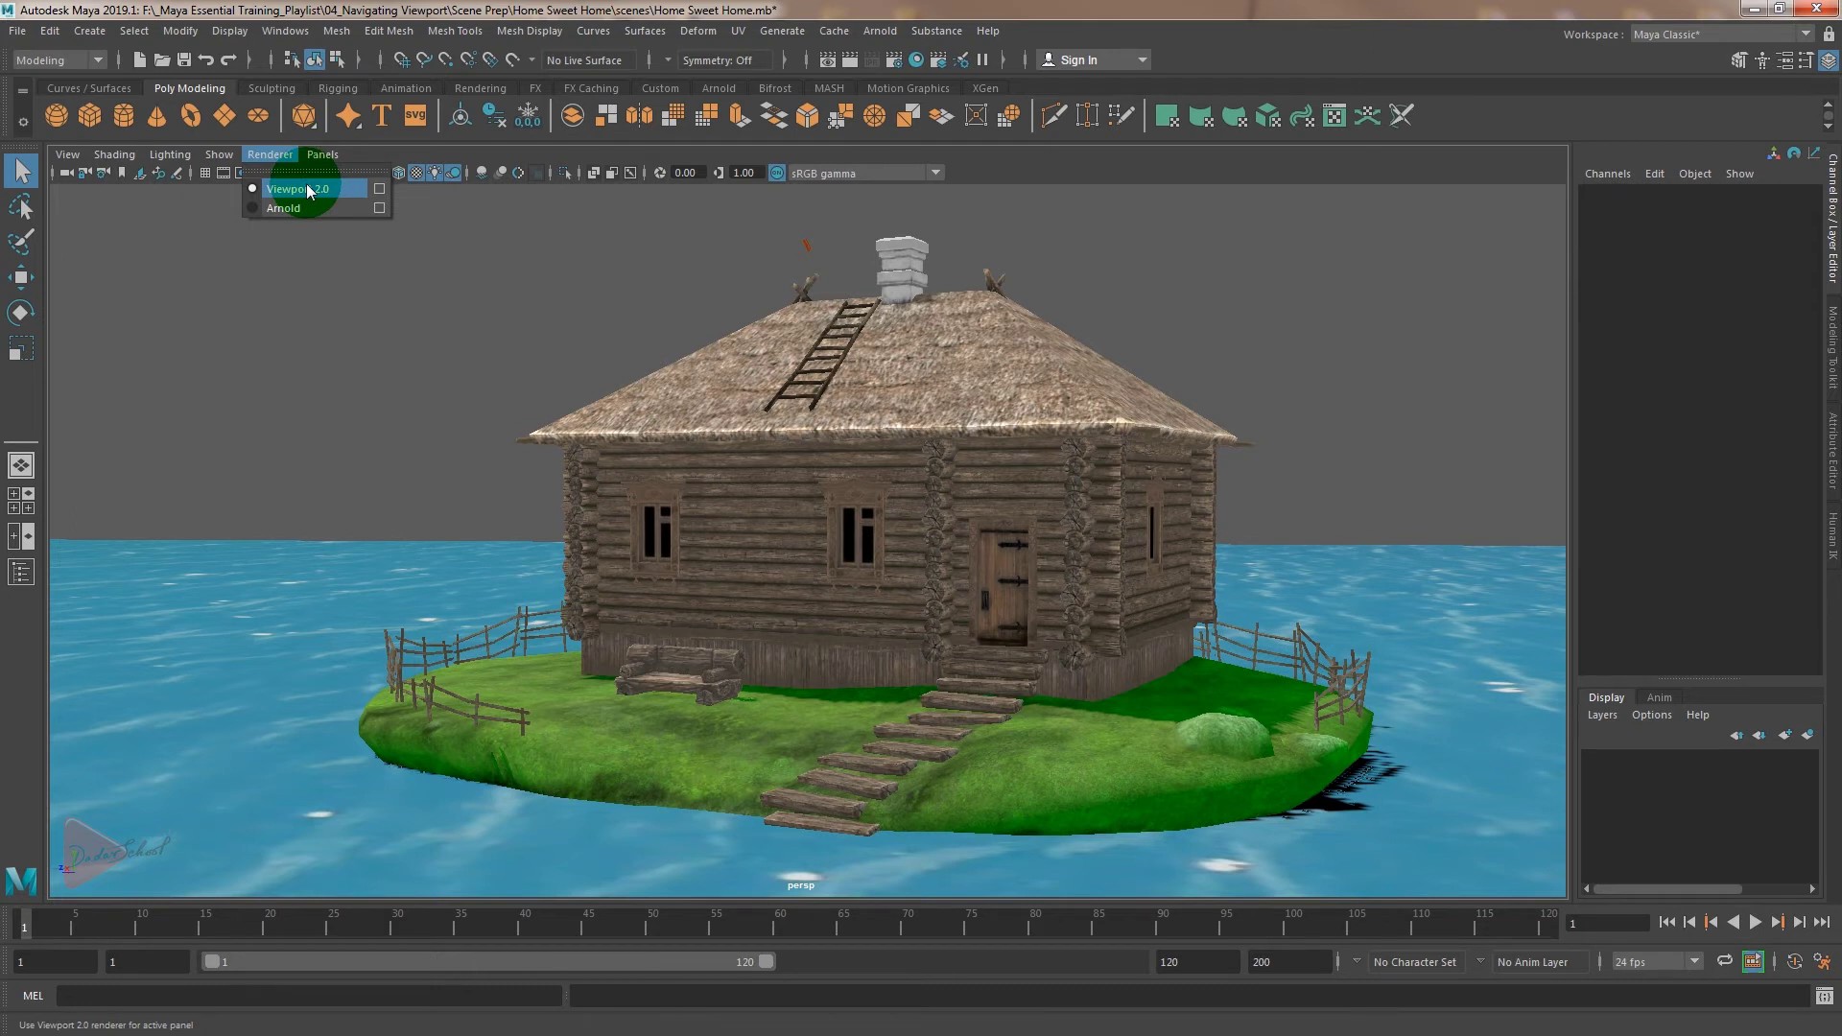
{"action": "left_click", "coordinate": [307, 186]}
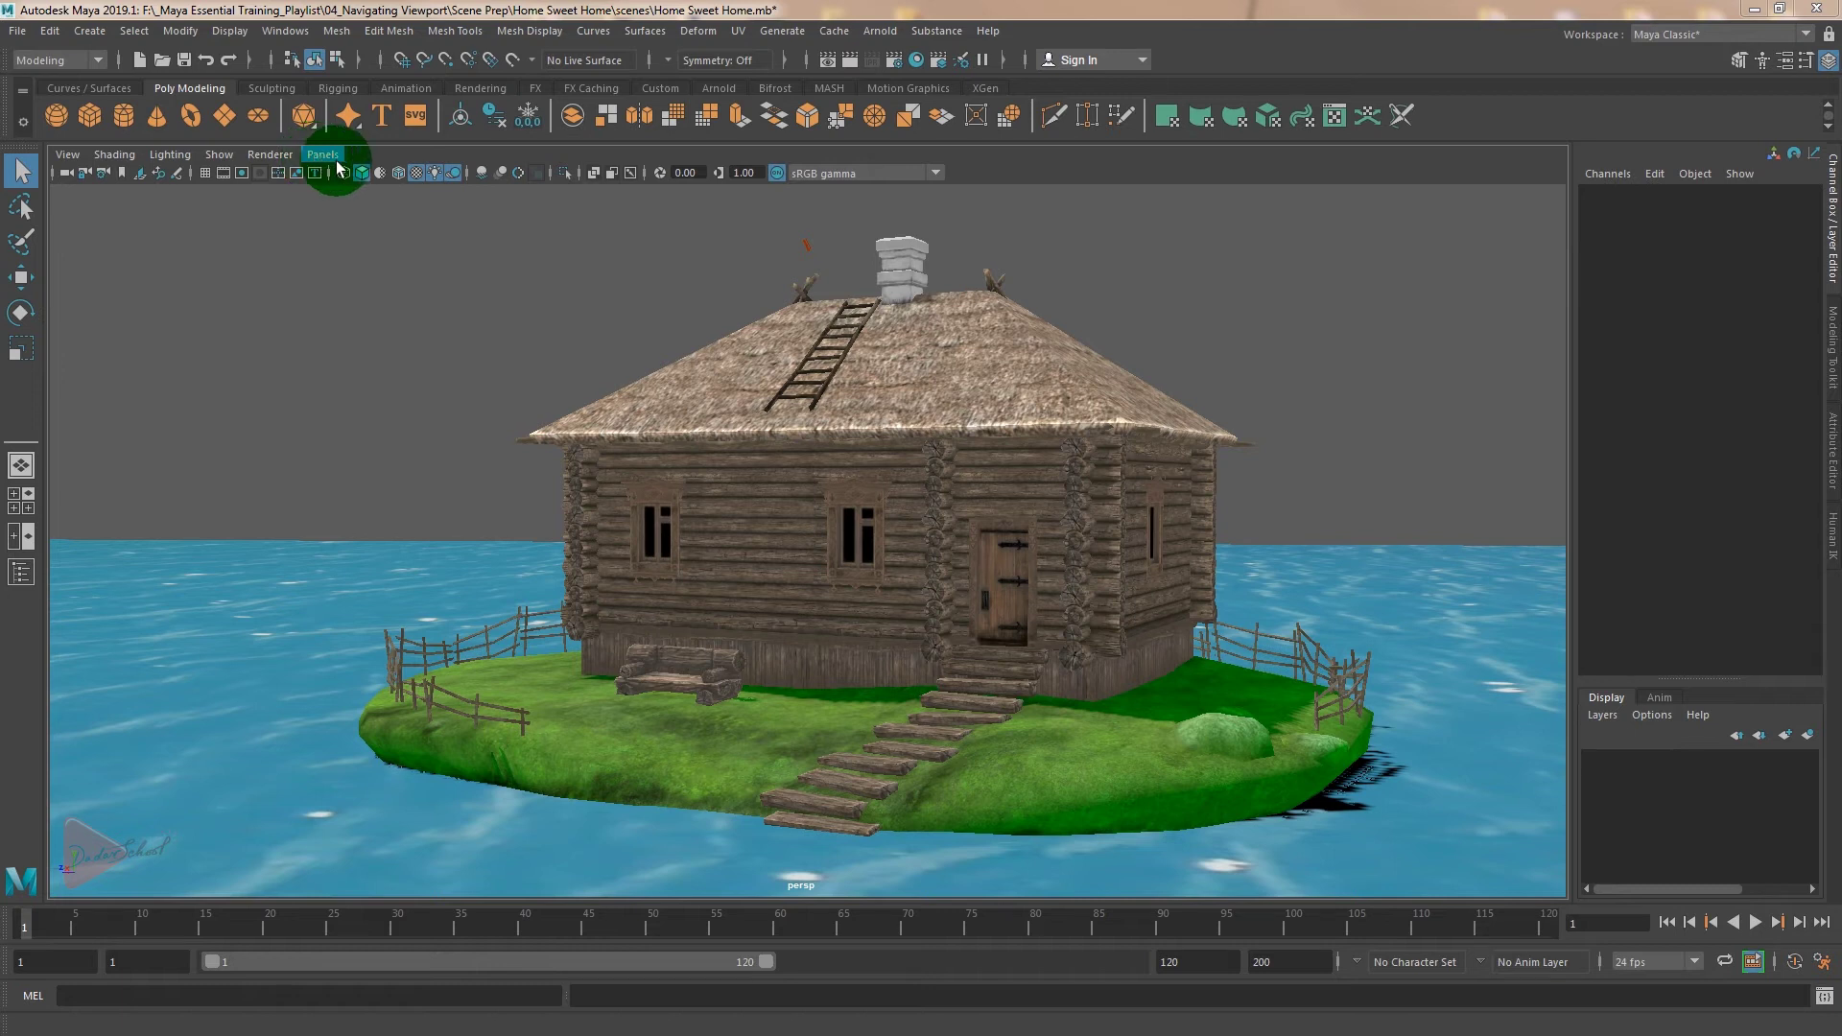
- Browse the Panels menu's Orthographic camera list
{"action": "left_click", "coordinate": [335, 157]}
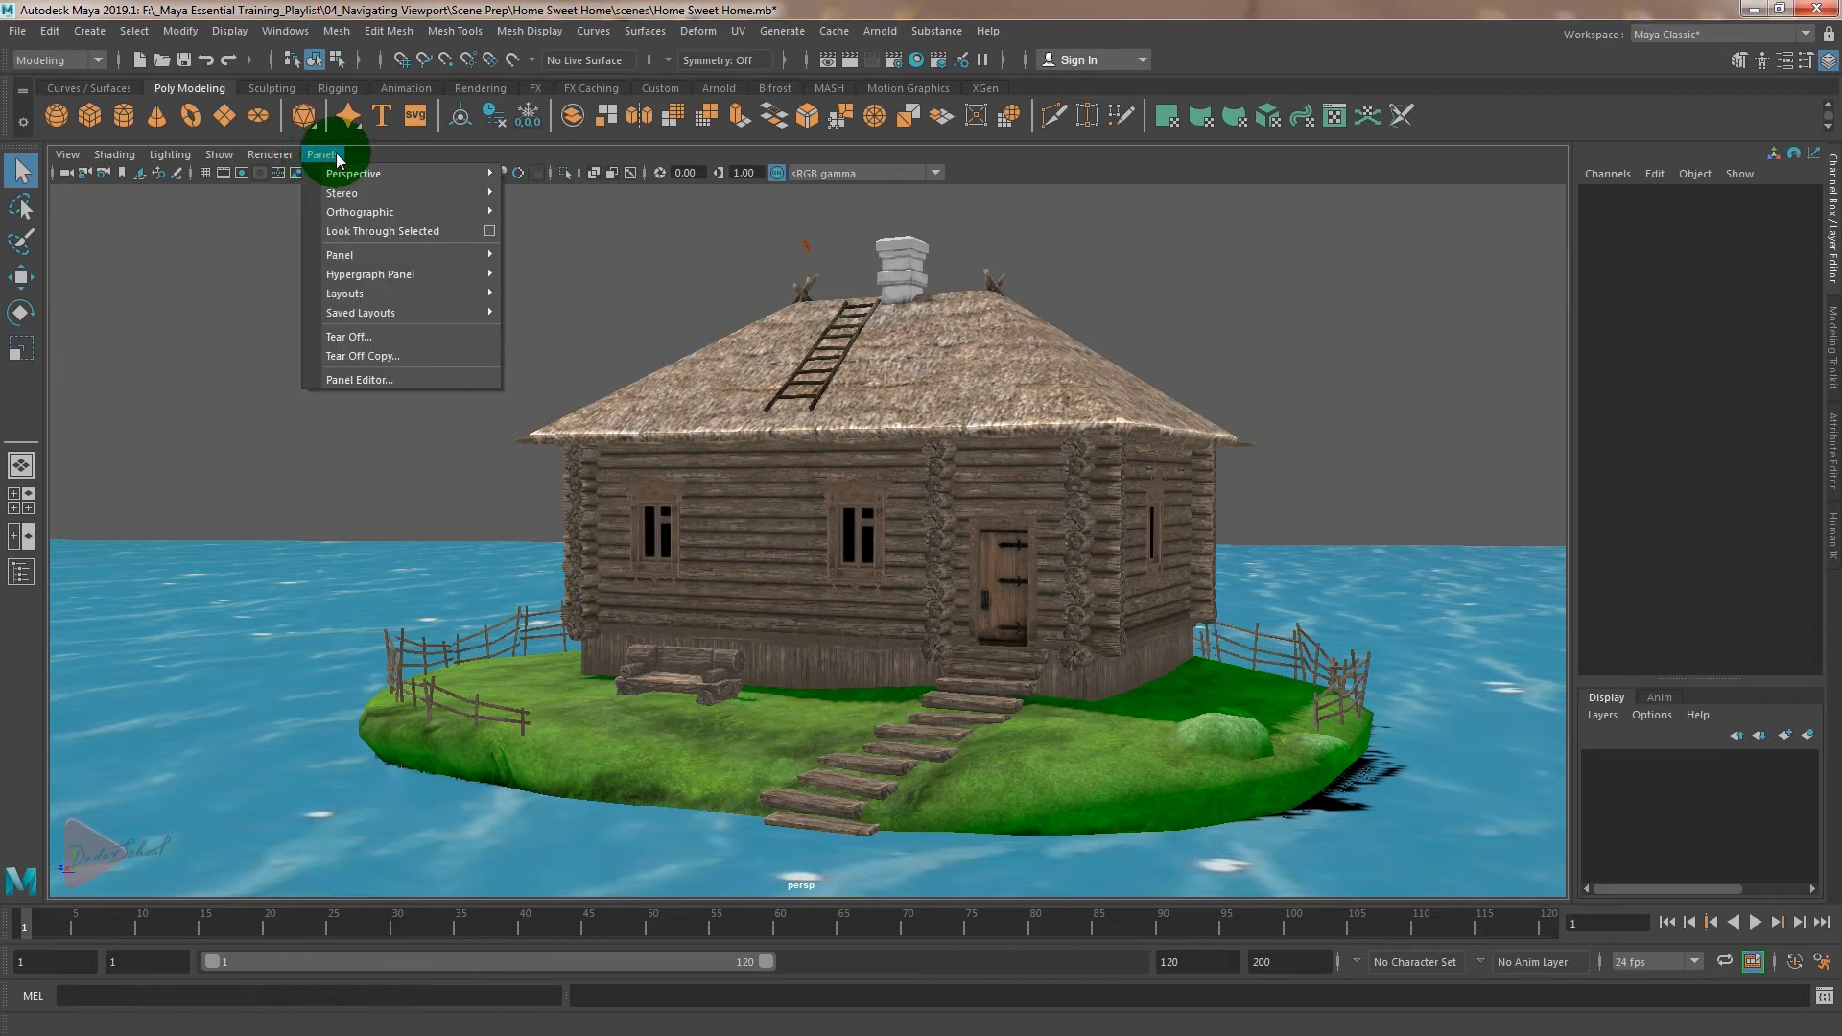
{"action": "mouse_move", "coordinate": [366, 303]}
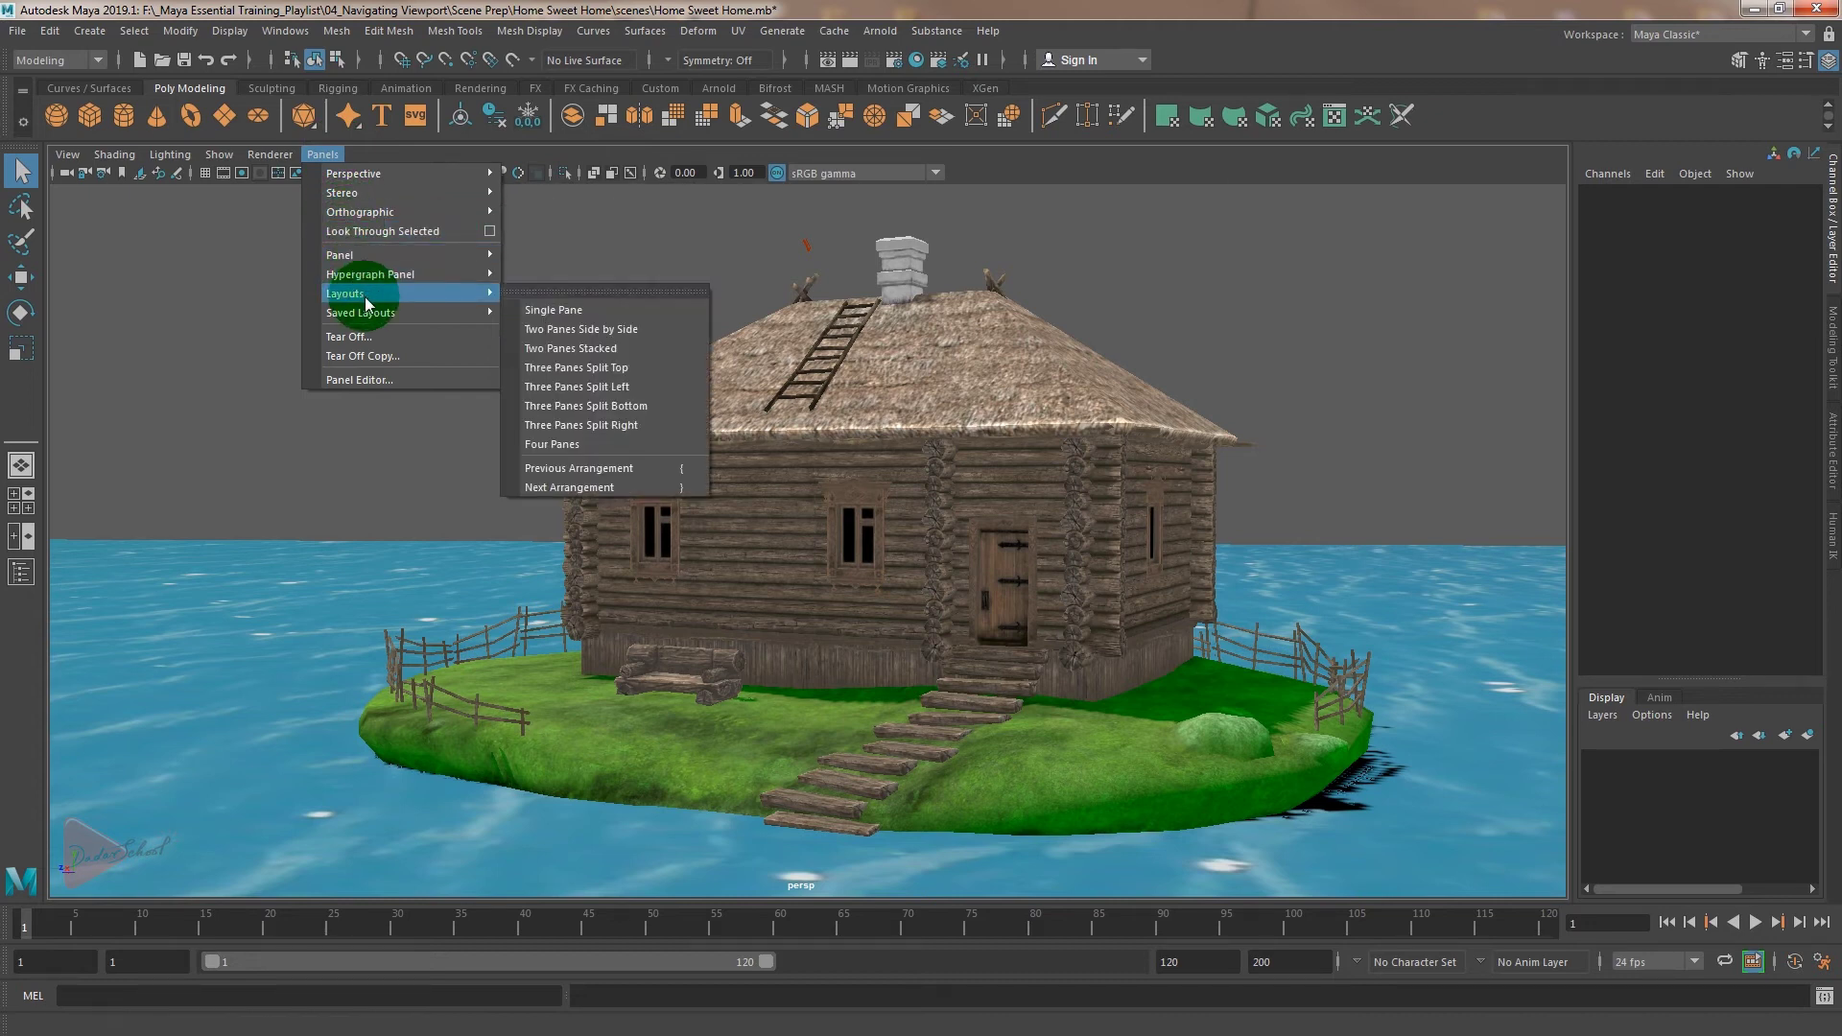
{"action": "mouse_move", "coordinate": [376, 192]}
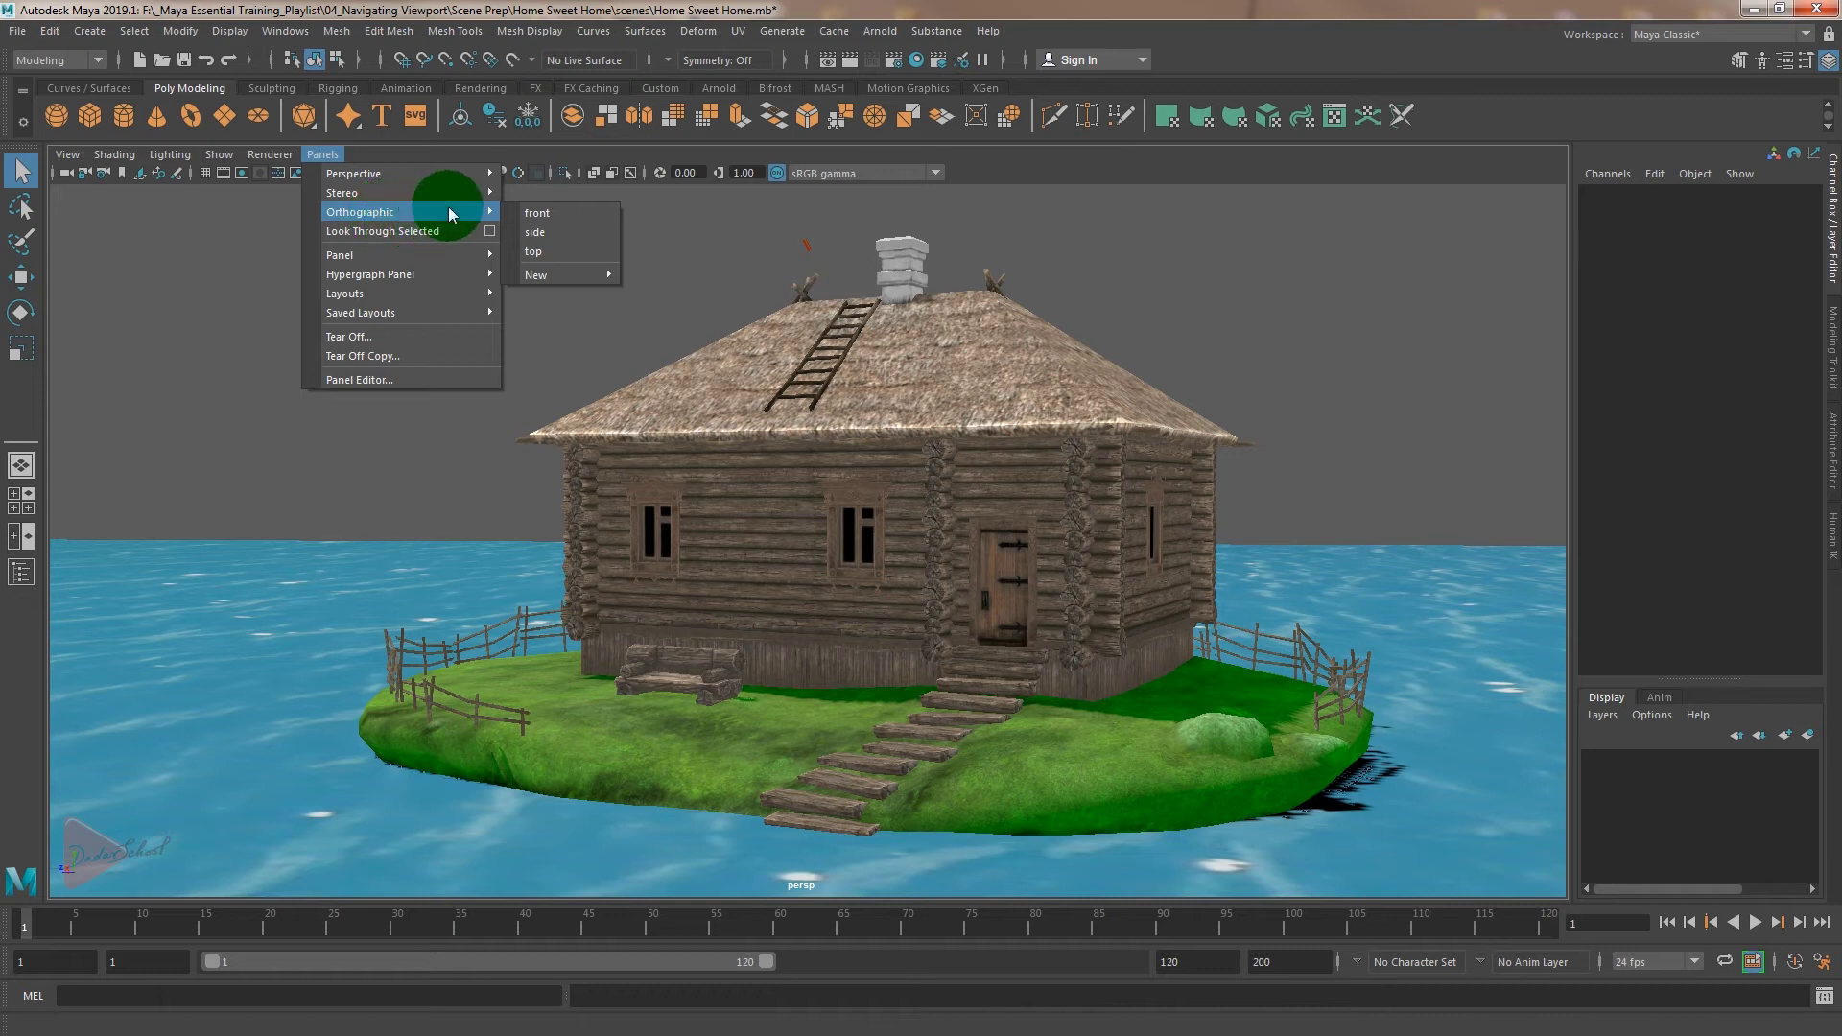
- Look through the front orthographic camera and zoom in on the scene
{"action": "left_click", "coordinate": [543, 216]}
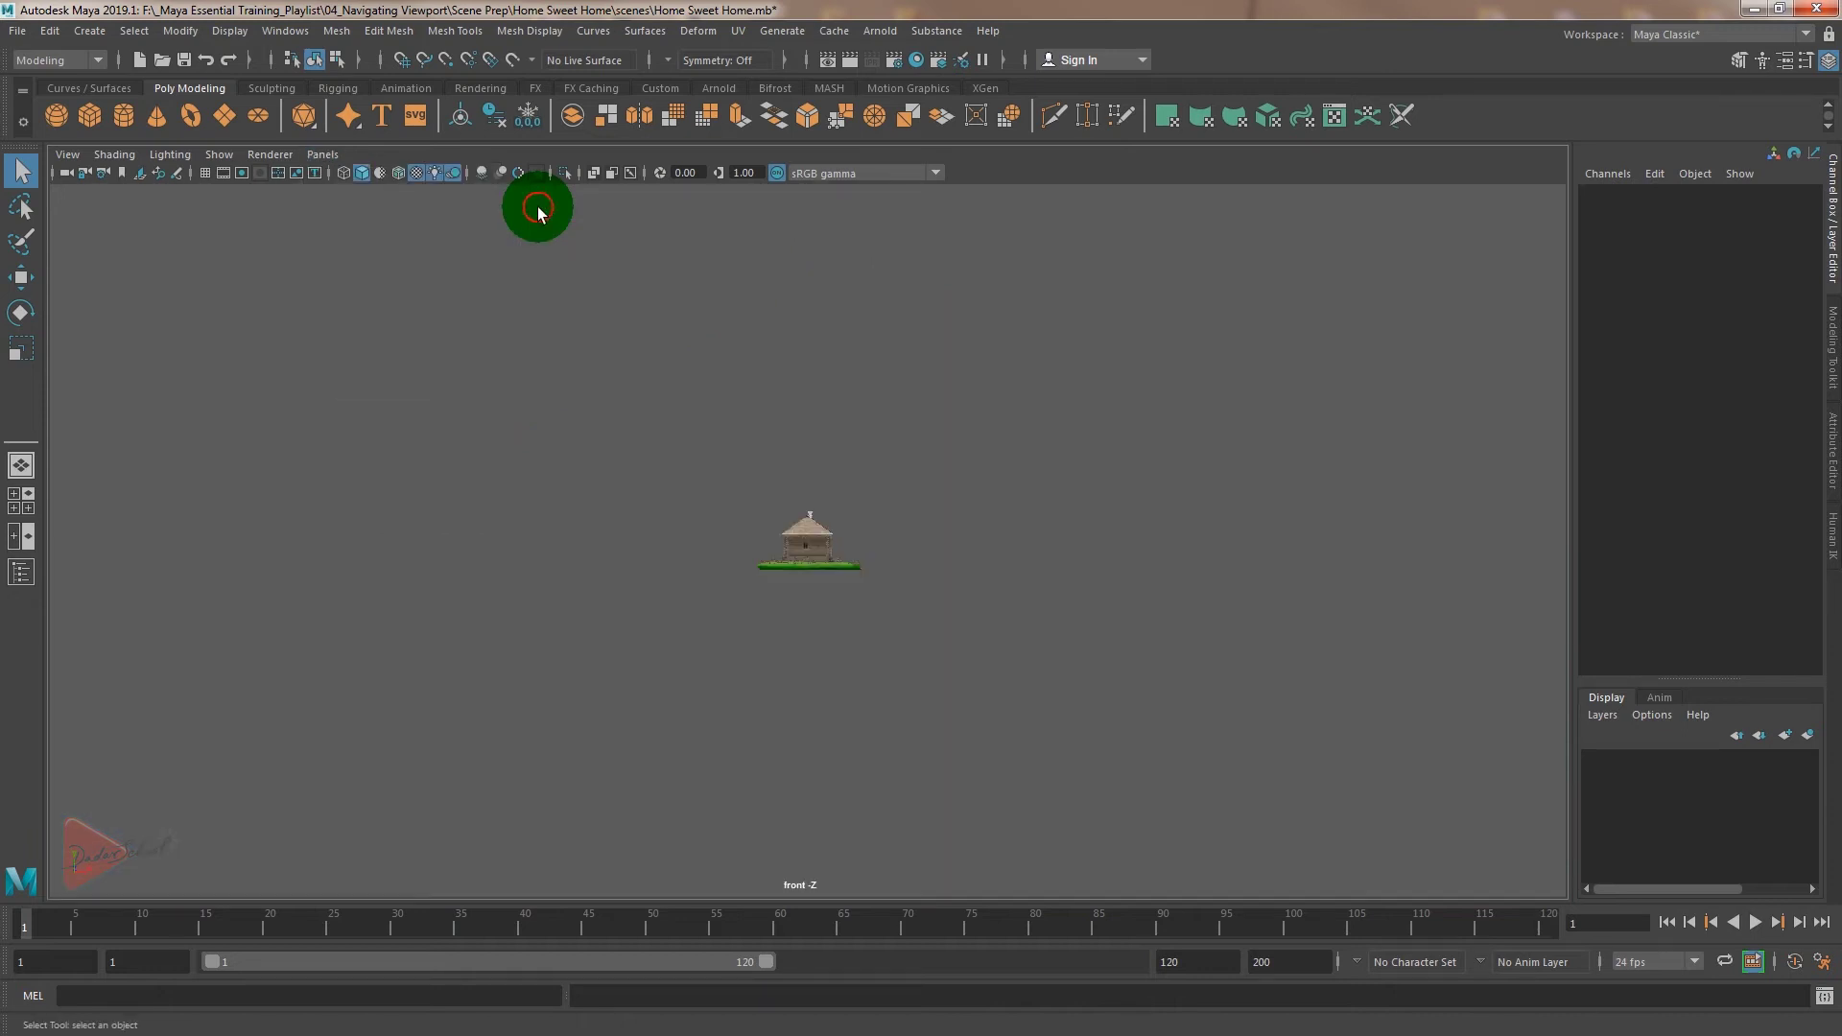
{"action": "scroll", "coordinate": [798, 517], "scroll_direction": "up", "scroll_amount": 10}
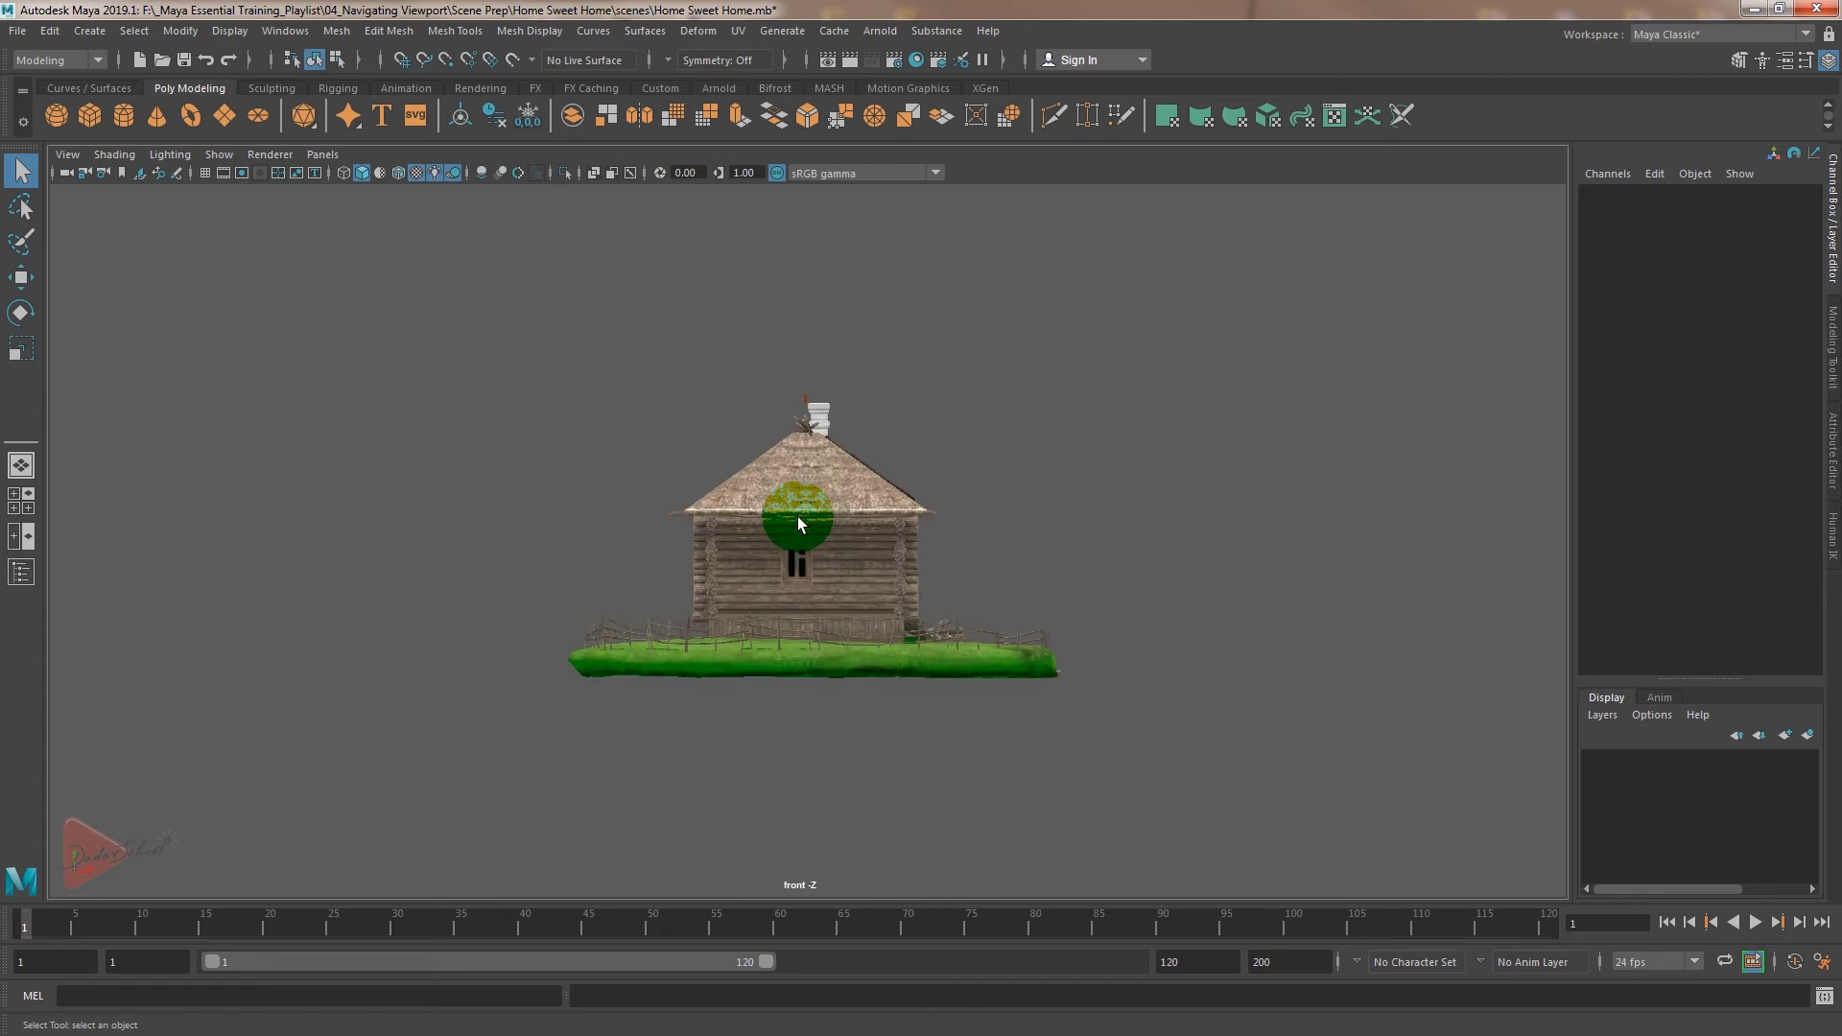
{"action": "scroll", "coordinate": [797, 516], "scroll_direction": "up", "scroll_amount": 2}
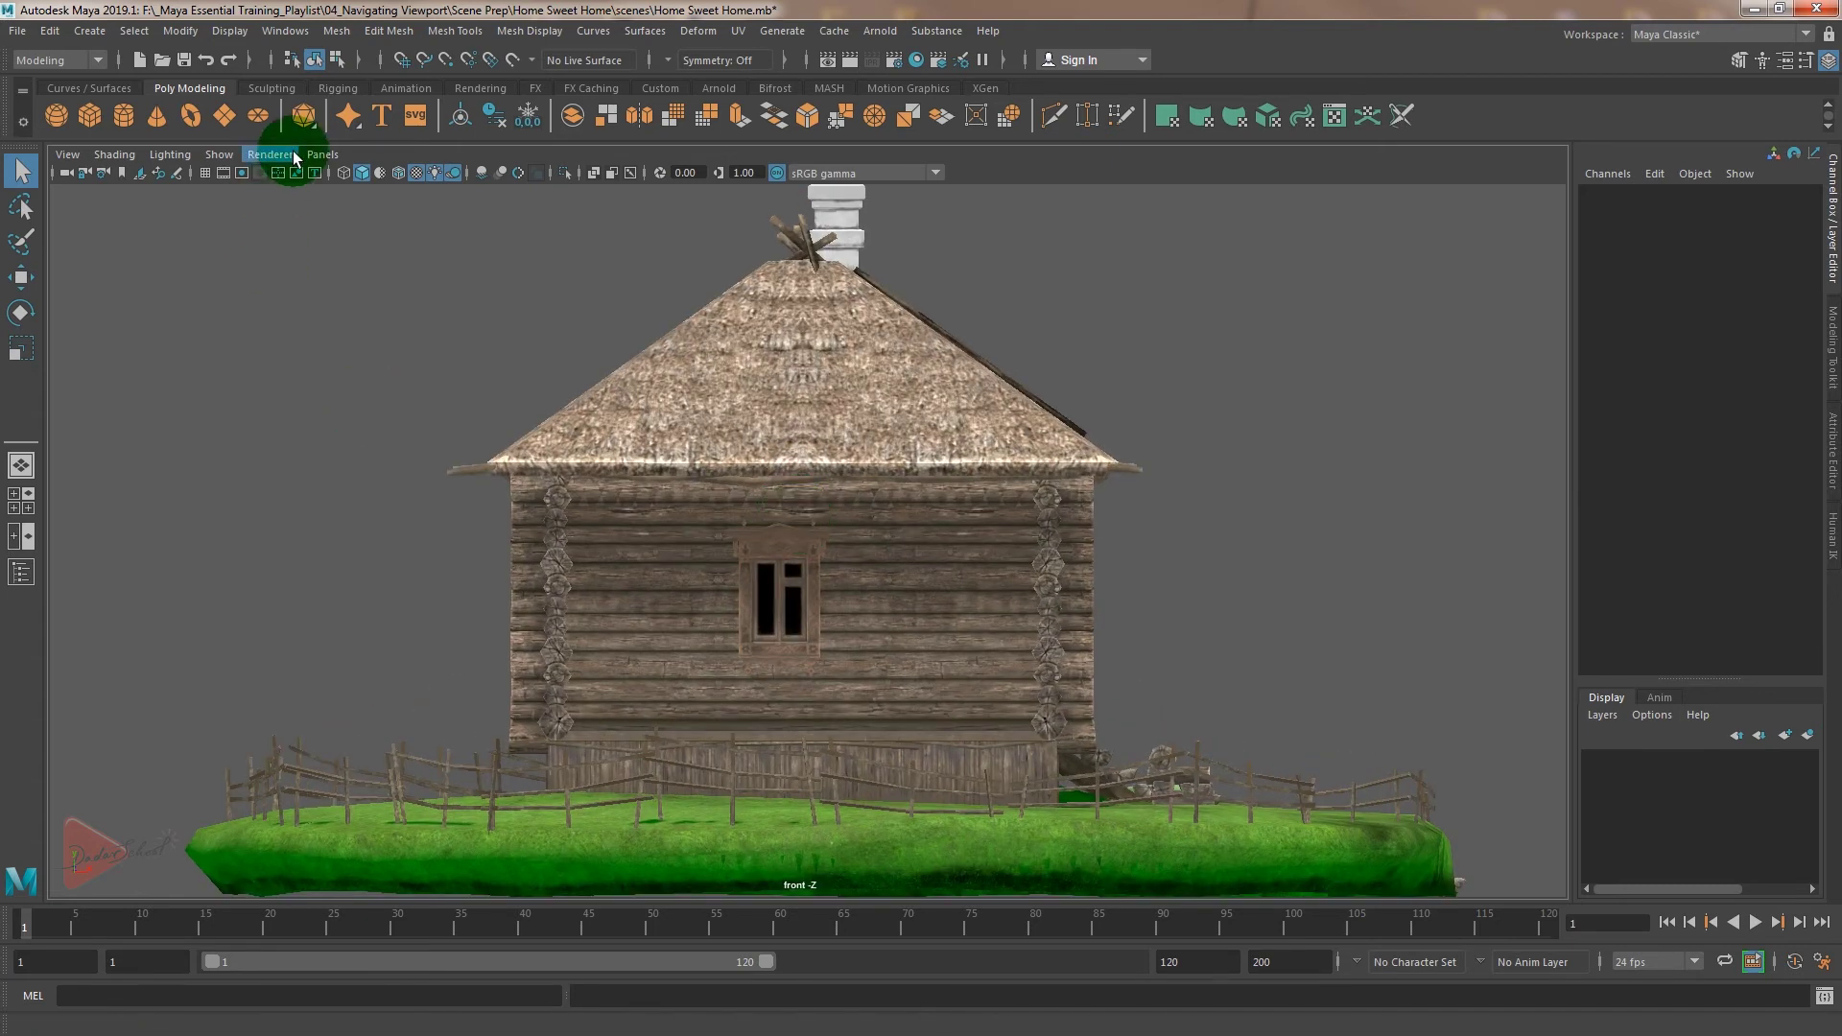
- Switch to the side orthographic camera and zoom in on the log house
{"action": "left_click", "coordinate": [323, 154]}
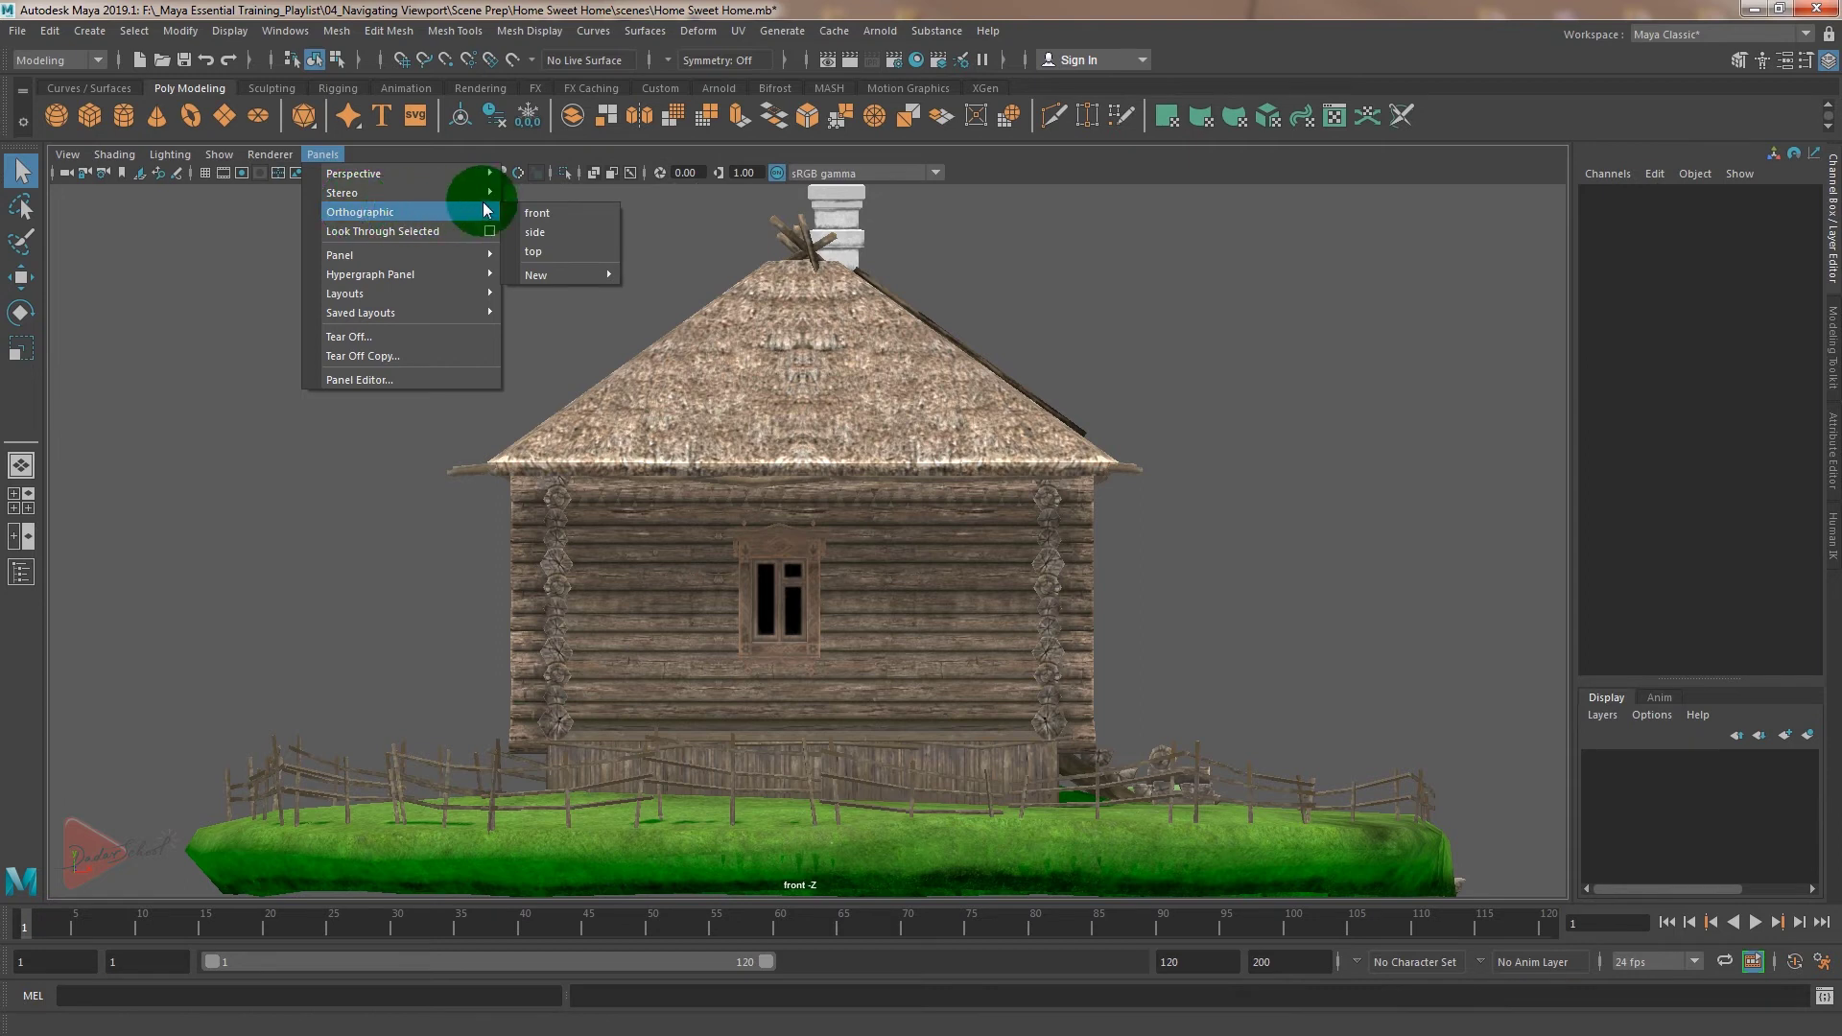
{"action": "left_click", "coordinate": [578, 231]}
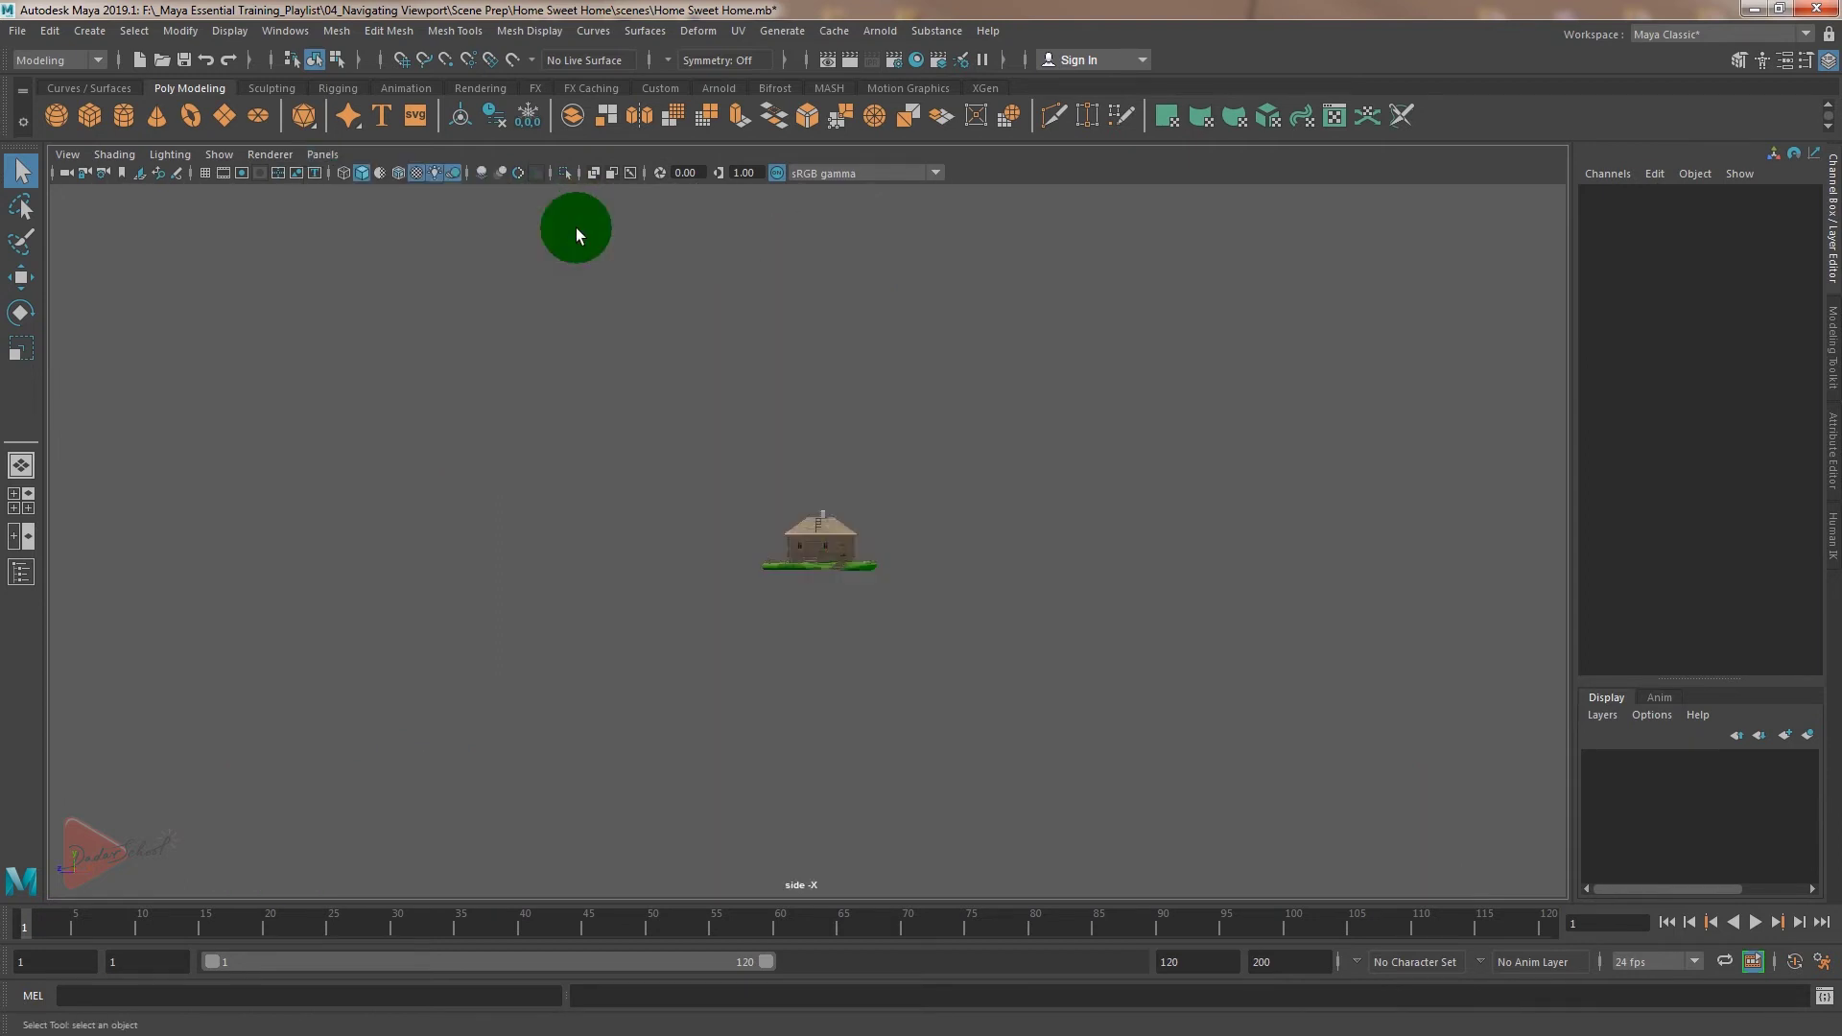
{"action": "scroll", "coordinate": [901, 547], "scroll_direction": "up", "scroll_amount": 4}
{"action": "scroll", "coordinate": [901, 547], "scroll_direction": "up", "scroll_amount": 6}
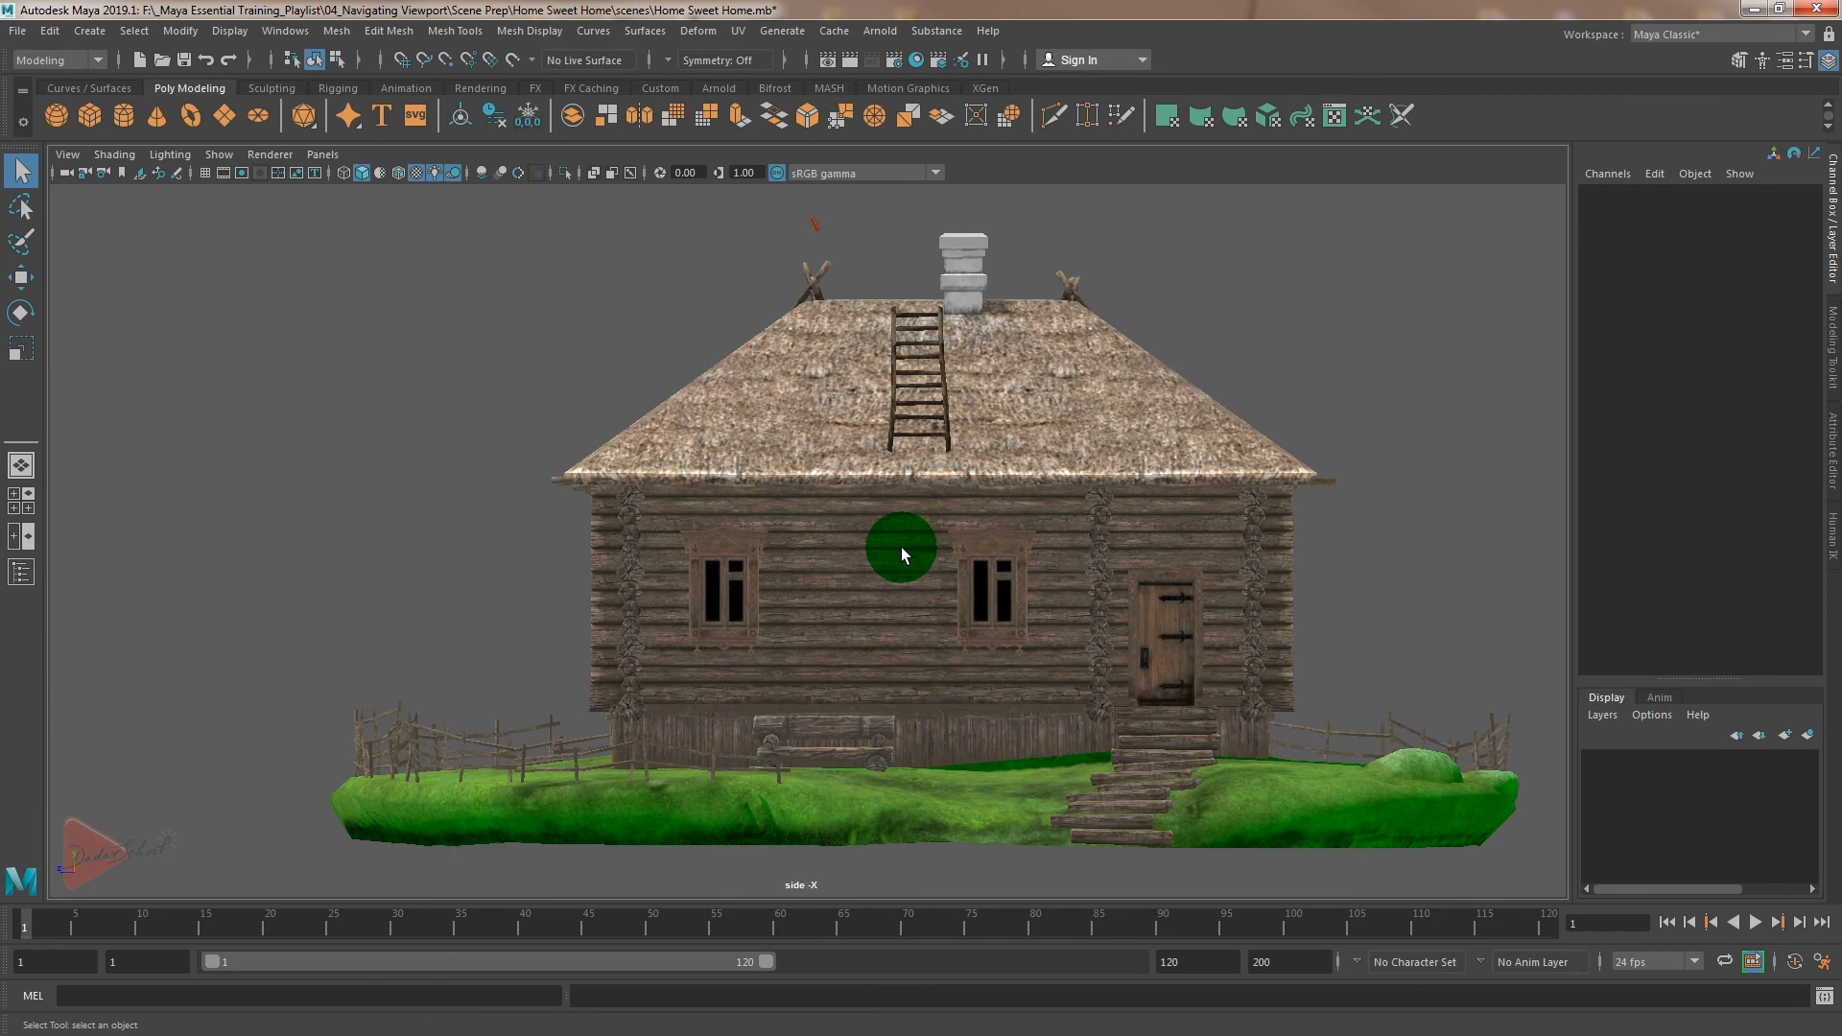
{"action": "scroll", "coordinate": [901, 547], "scroll_direction": "down", "scroll_amount": 1}
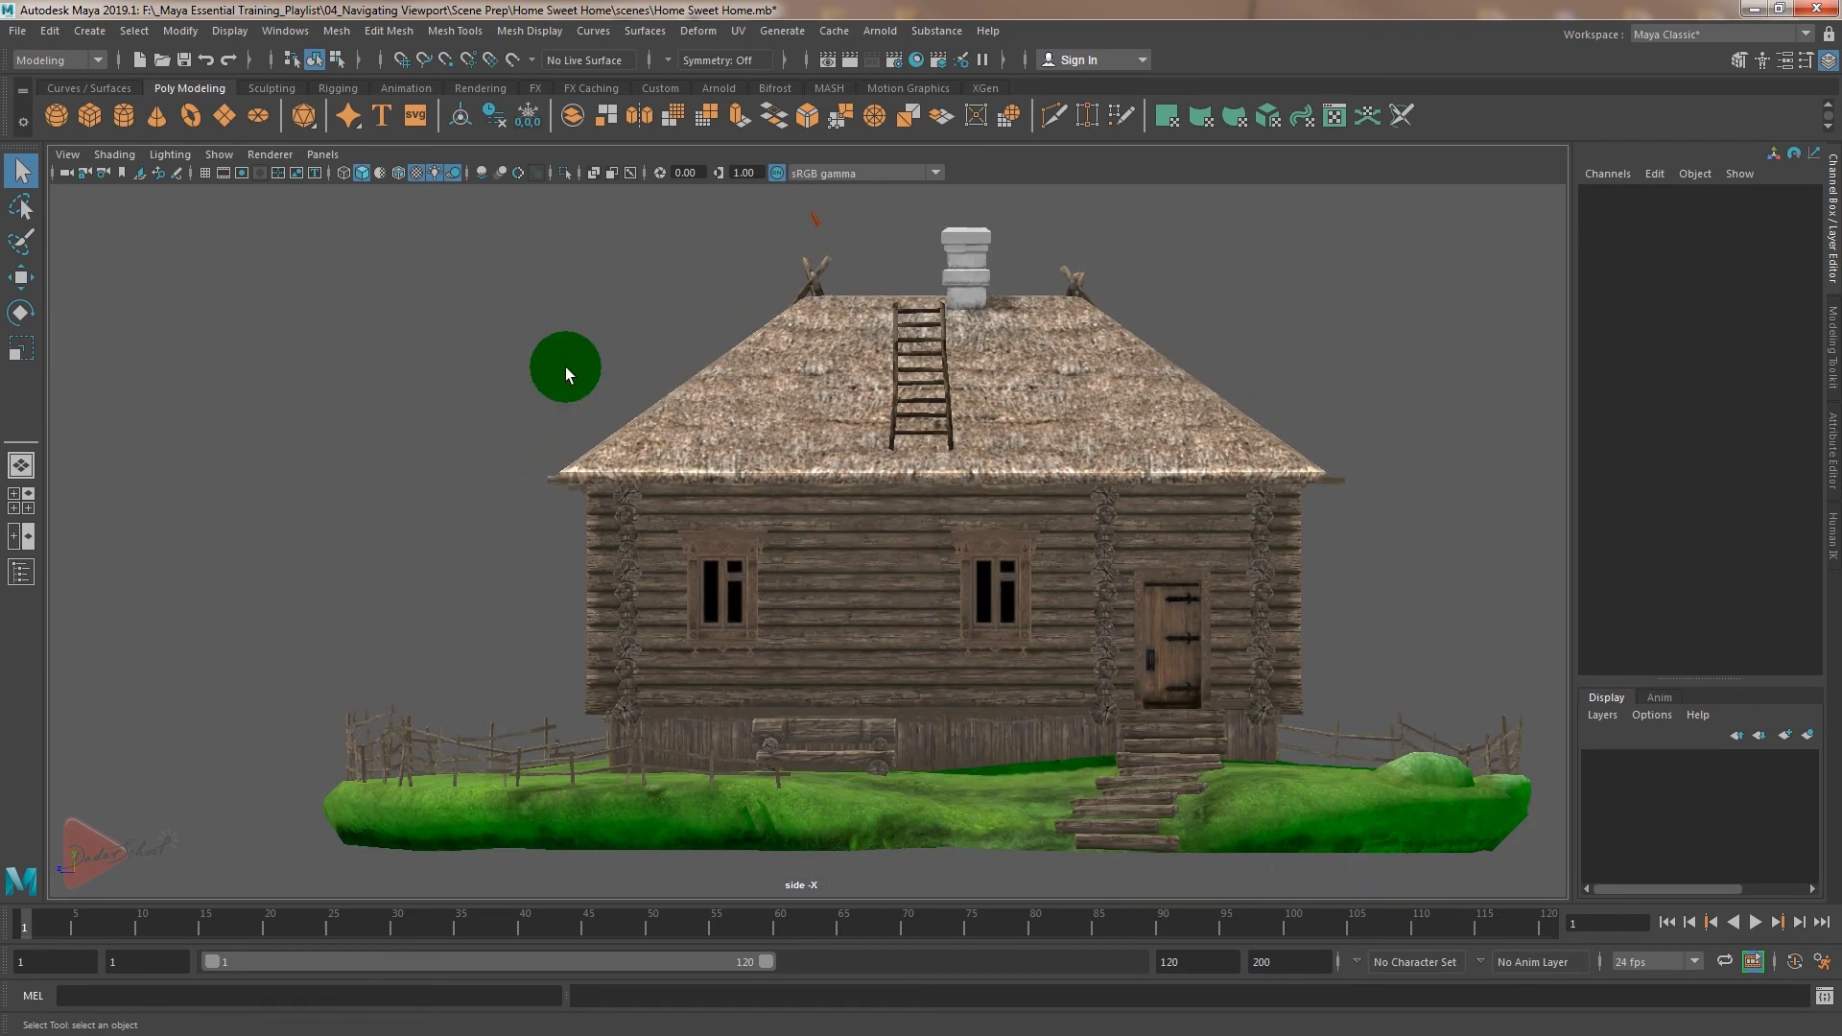
{"action": "left_click", "coordinate": [320, 157]}
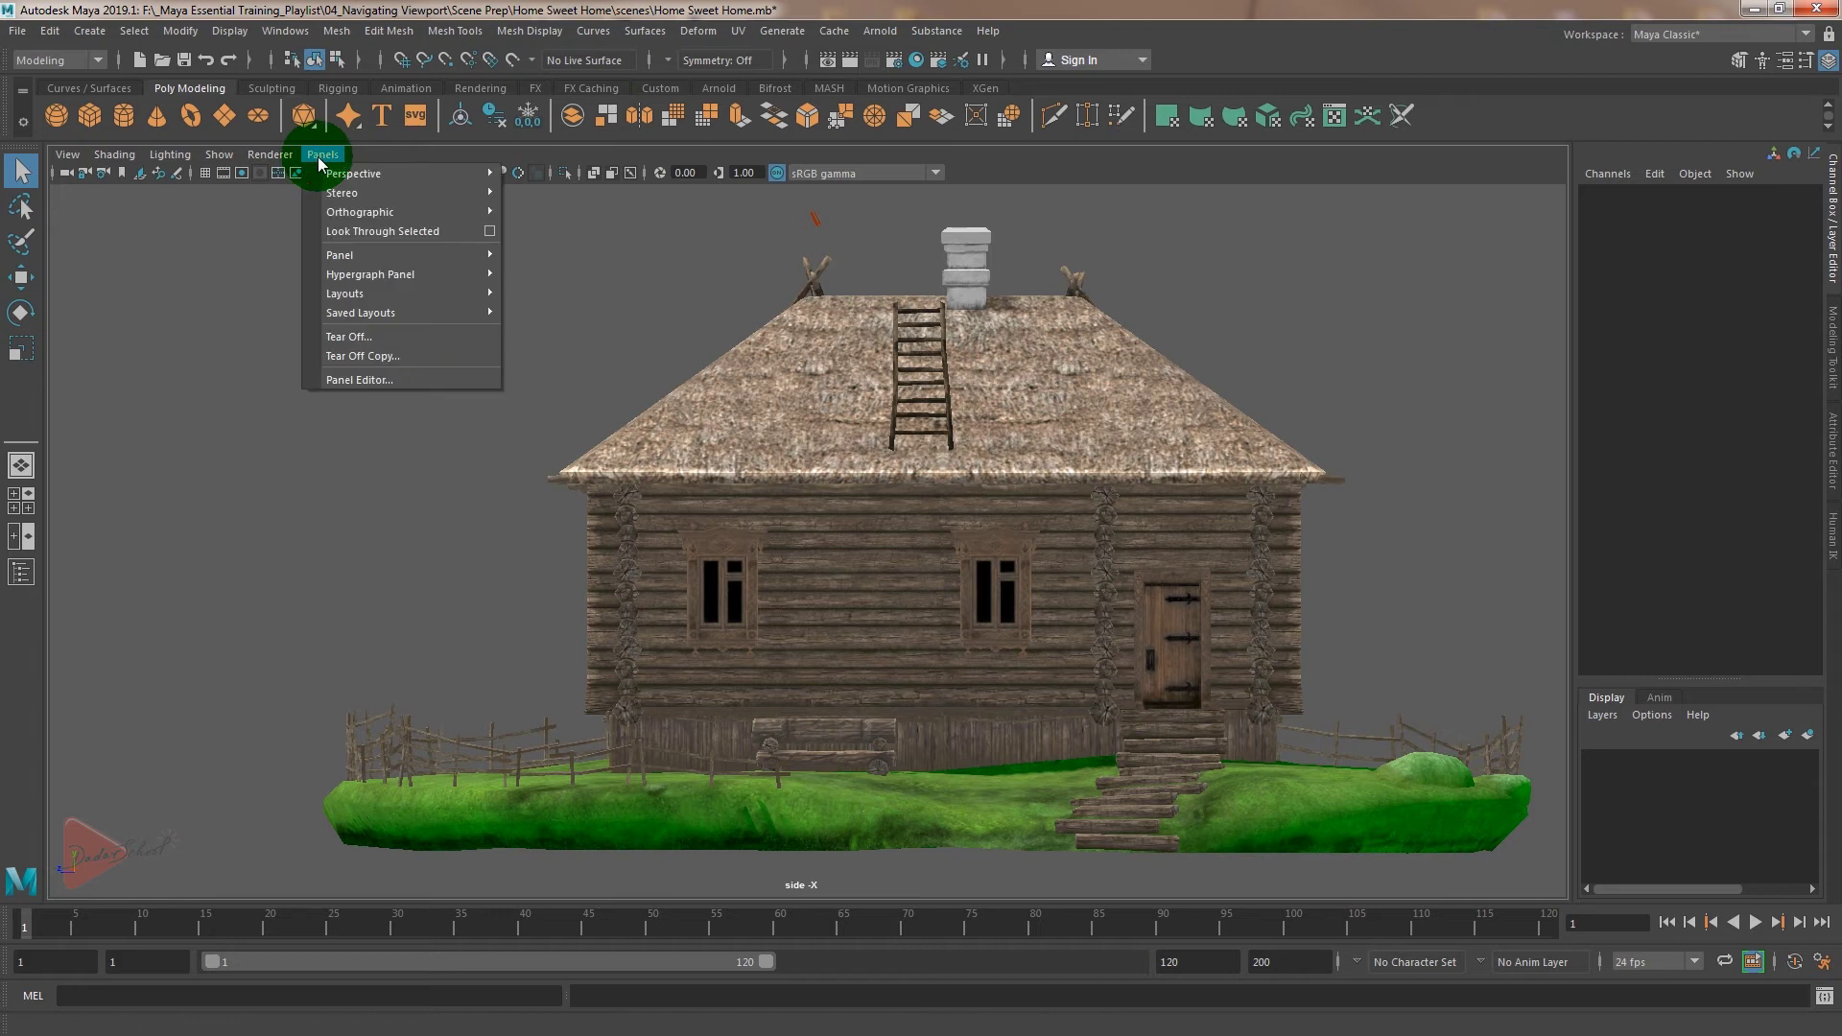
- Return the viewport to the persp camera showing the textured log house, island and water
{"action": "mouse_move", "coordinate": [331, 171]}
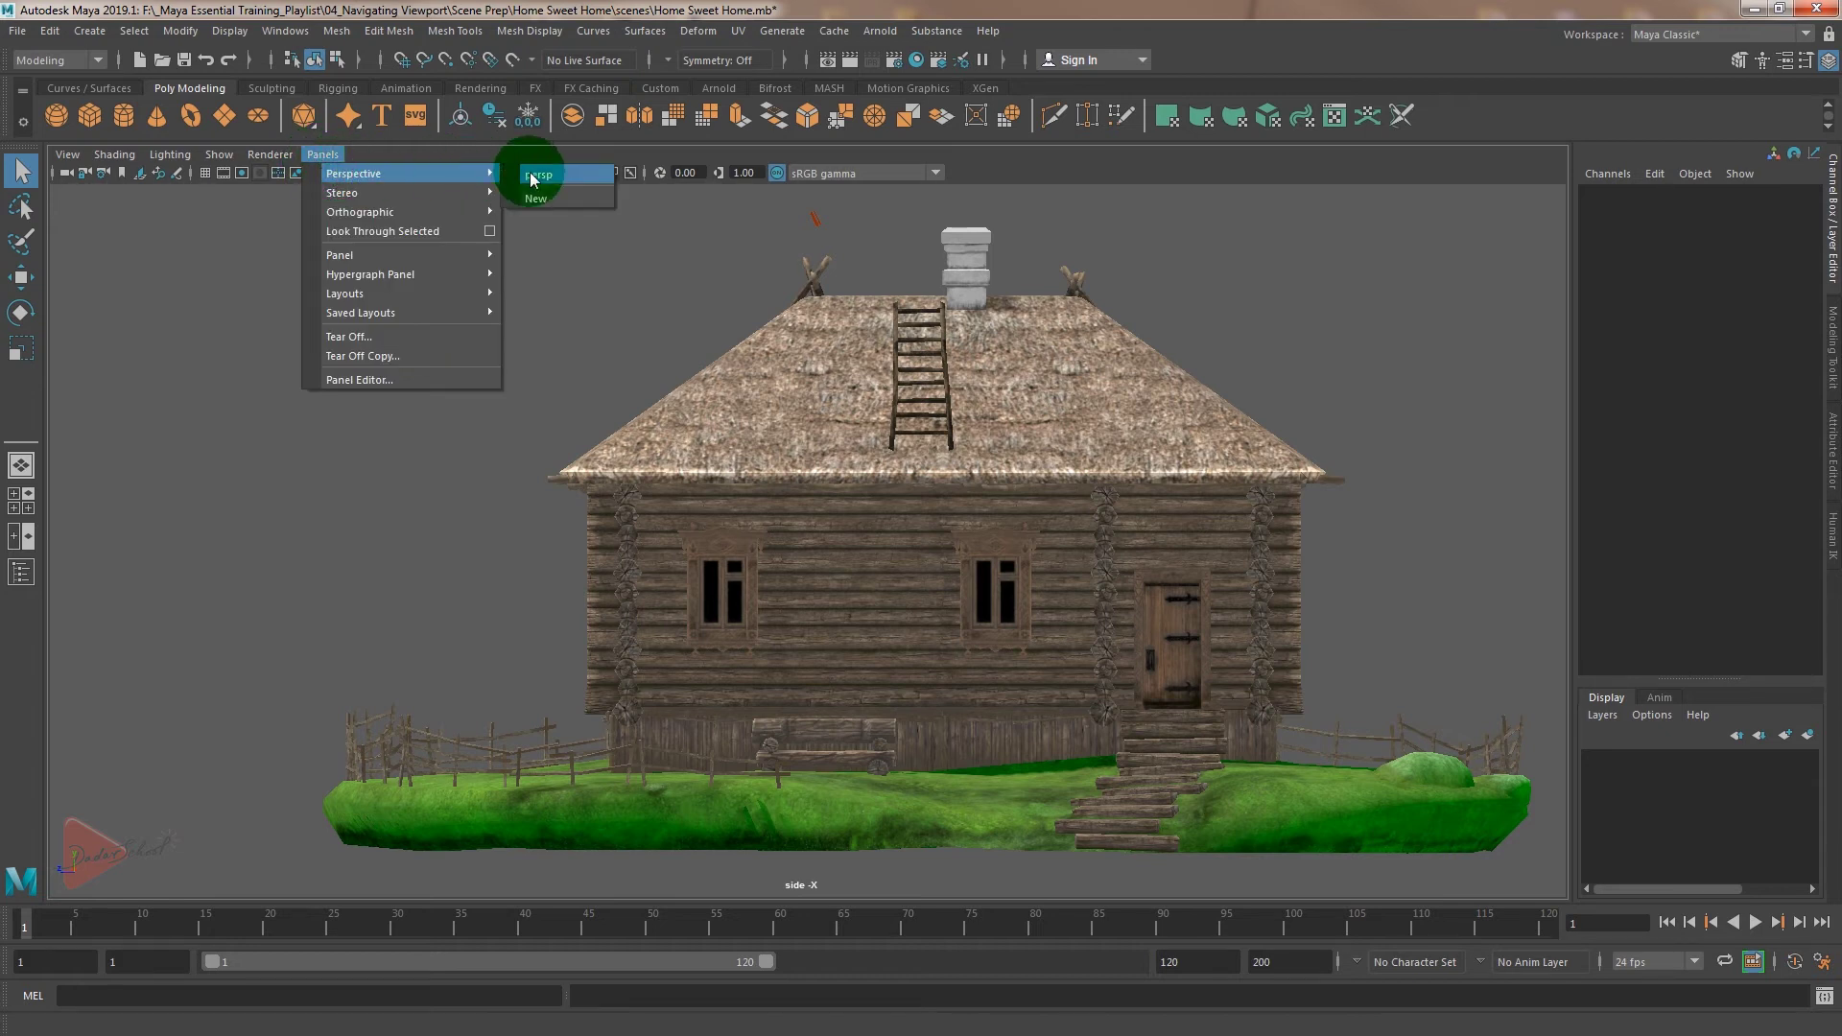
{"action": "left_click", "coordinate": [579, 174]}
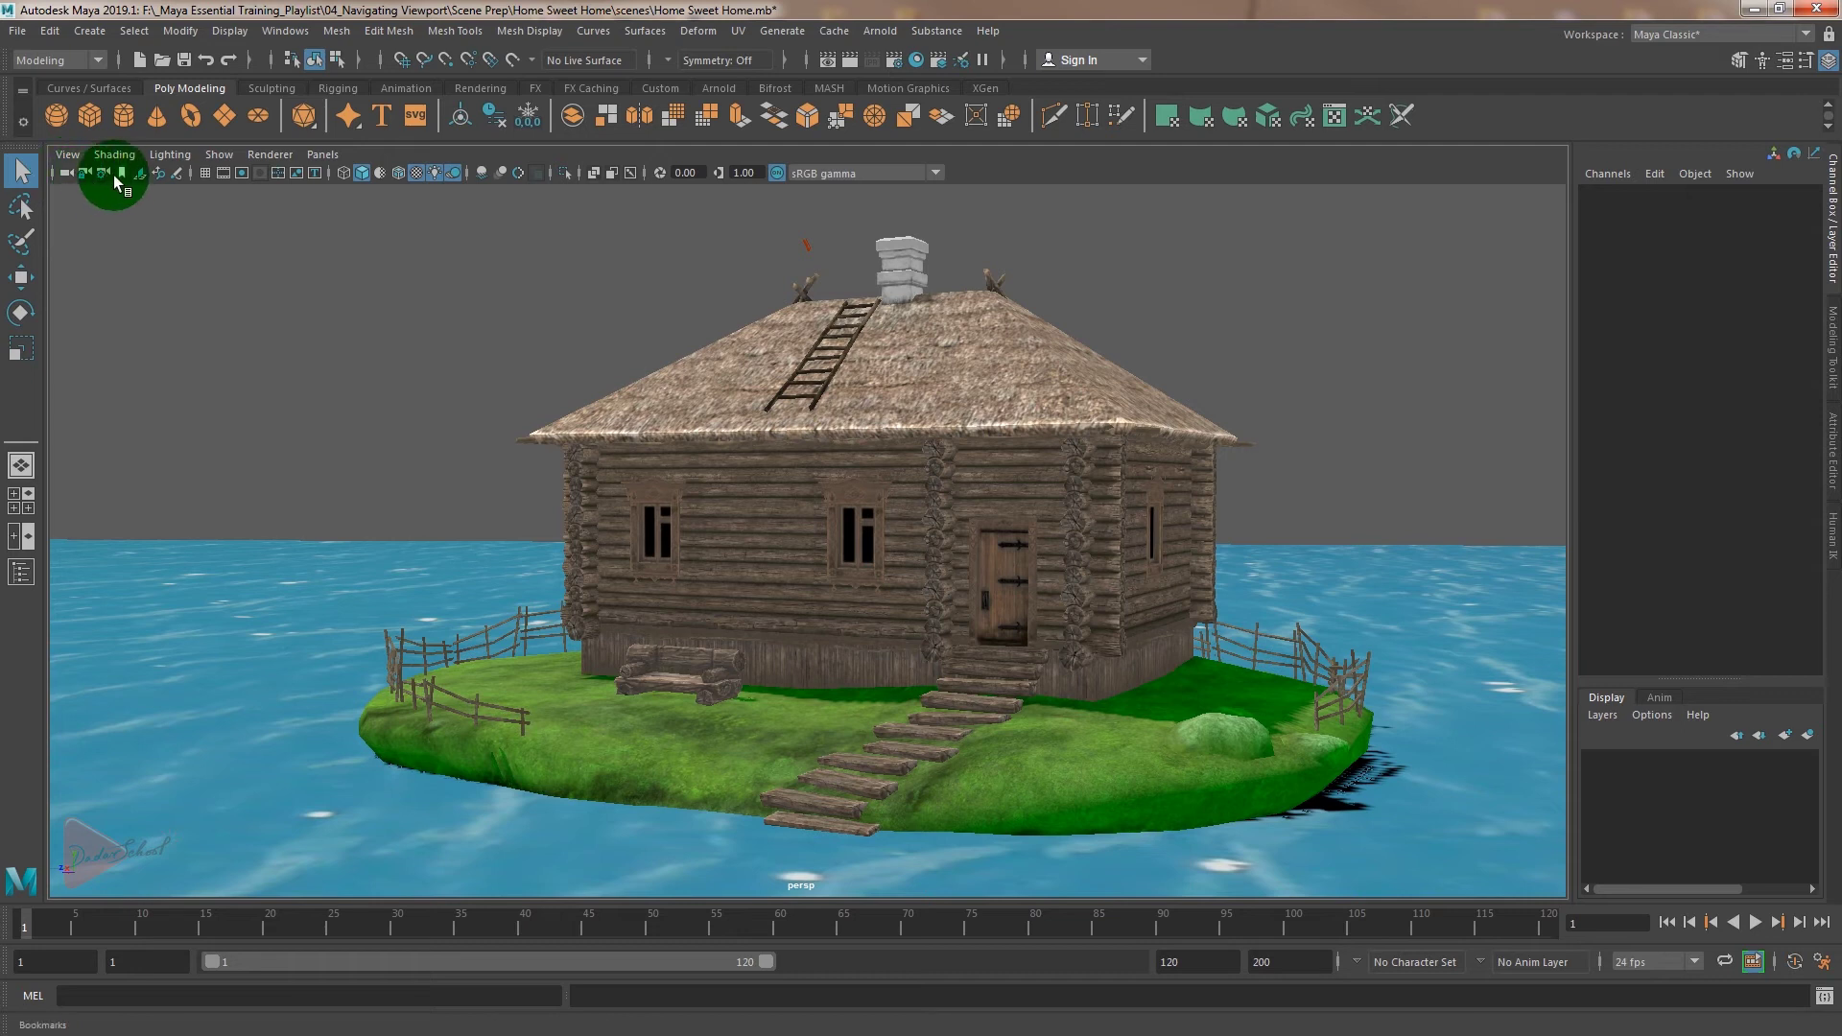
{"action": "left_click", "coordinate": [223, 175]}
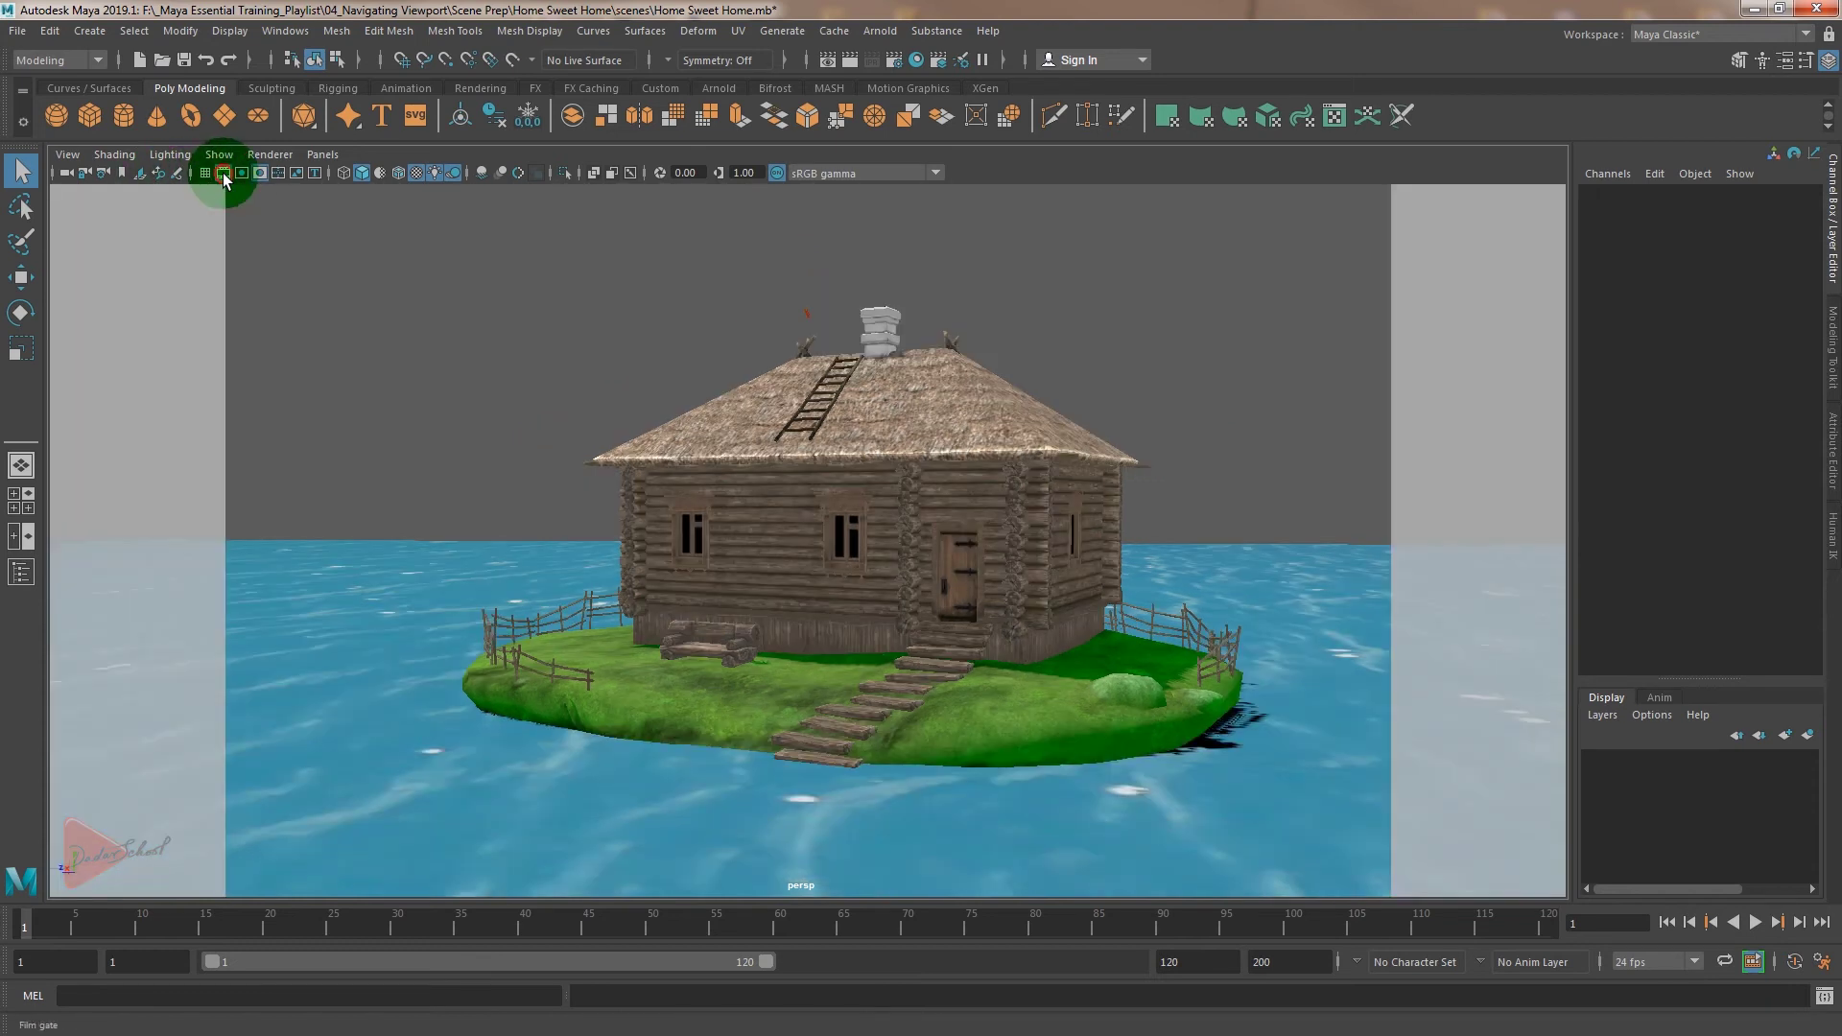
{"action": "left_click", "coordinate": [242, 174]}
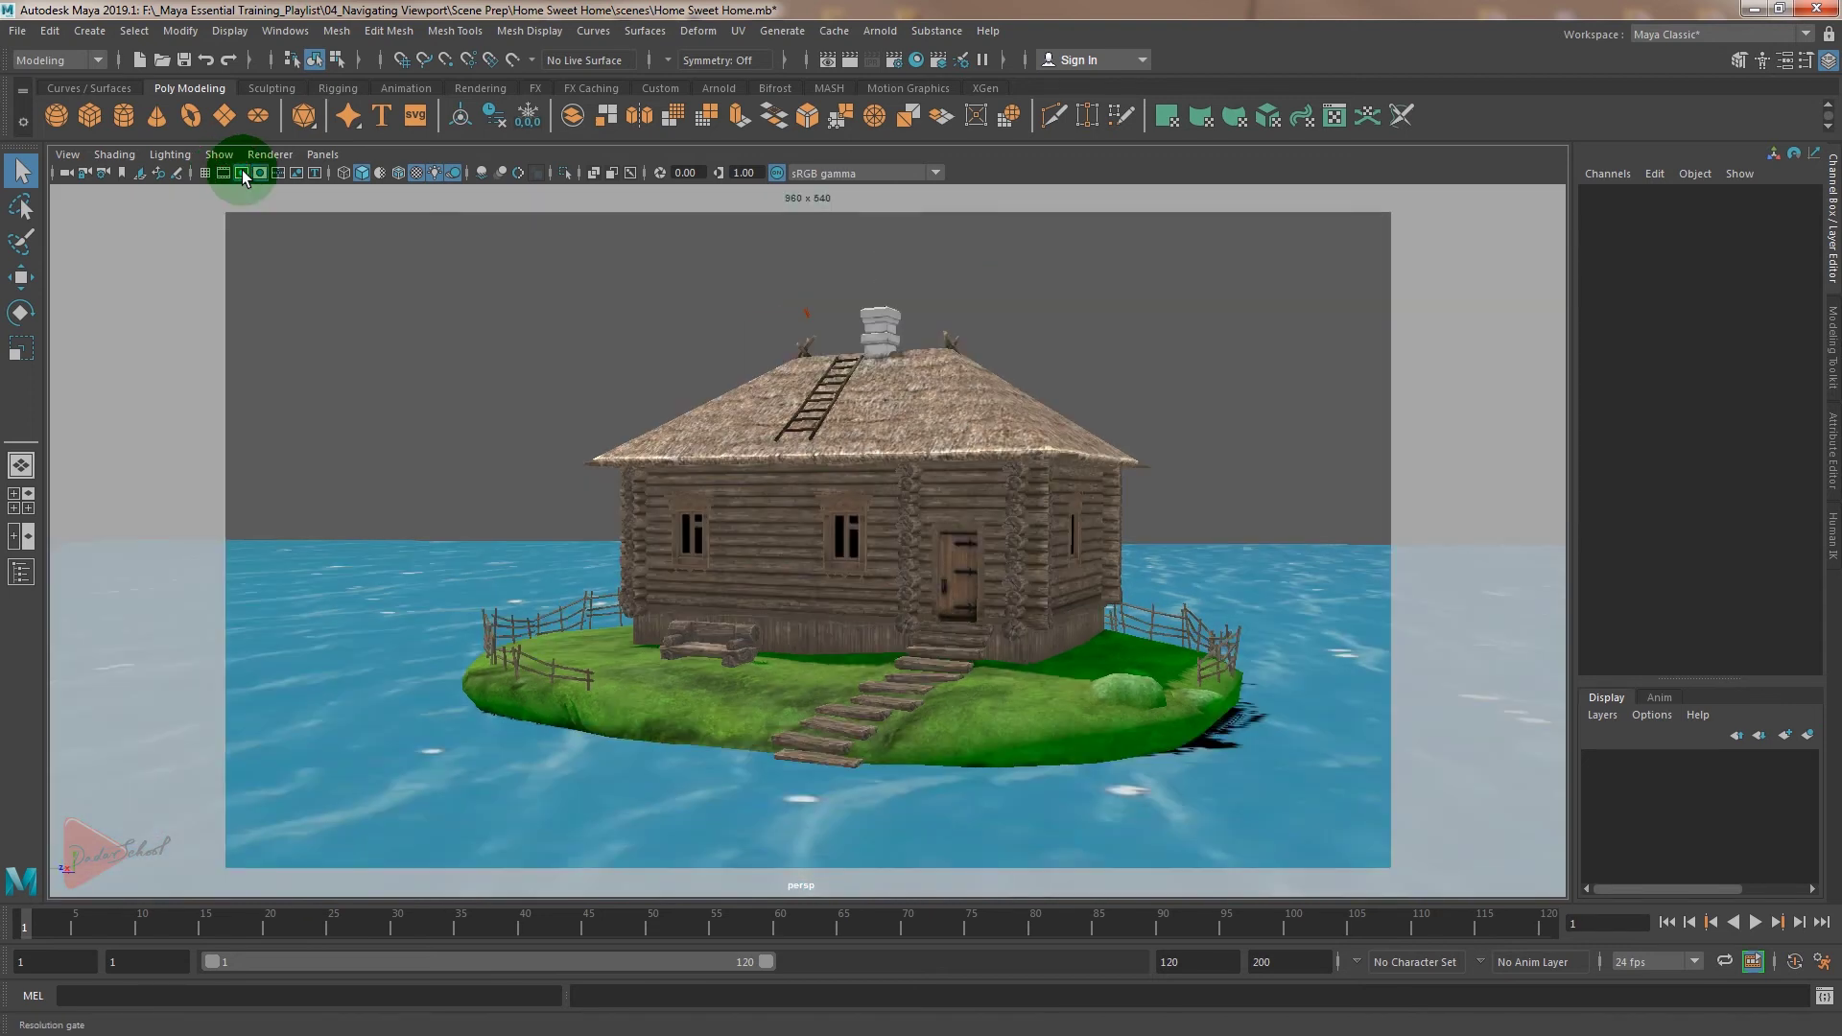
{"action": "left_click", "coordinate": [243, 175]}
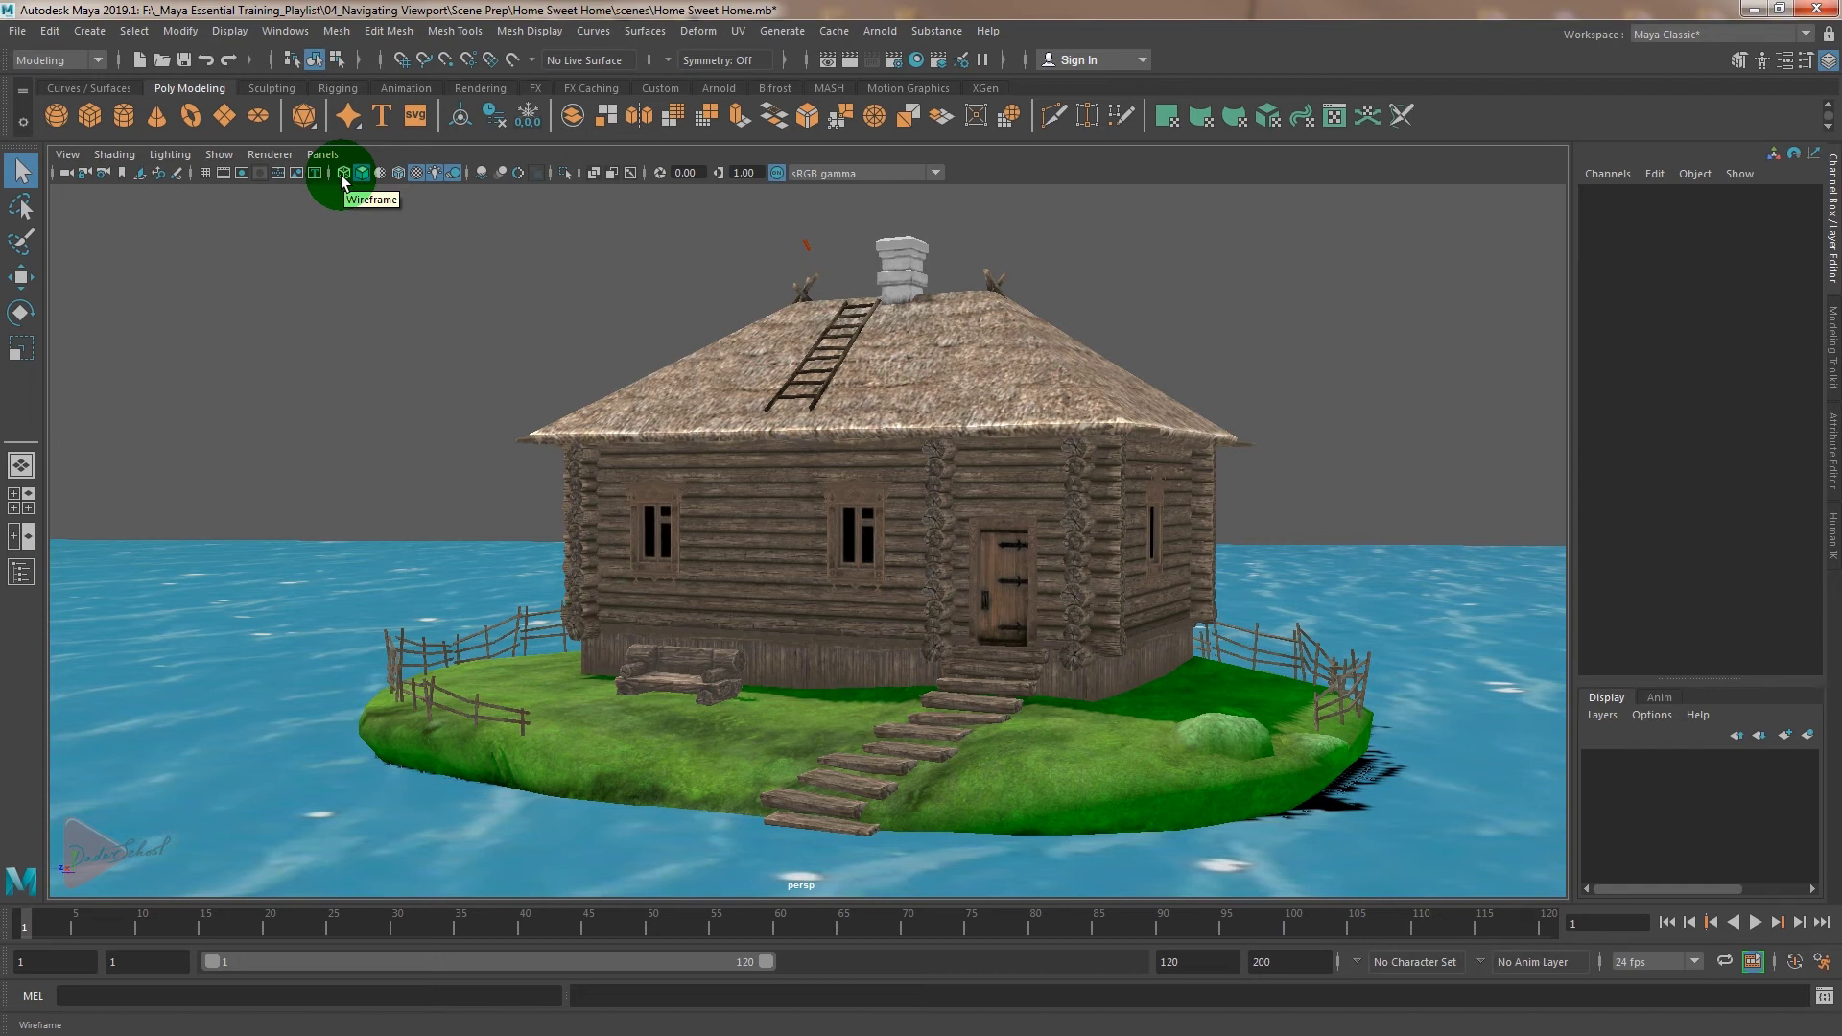
- Toggle between wireframe and smooth shading, ending on shaded display with plain grey Default Material
{"action": "left_click", "coordinate": [113, 155]}
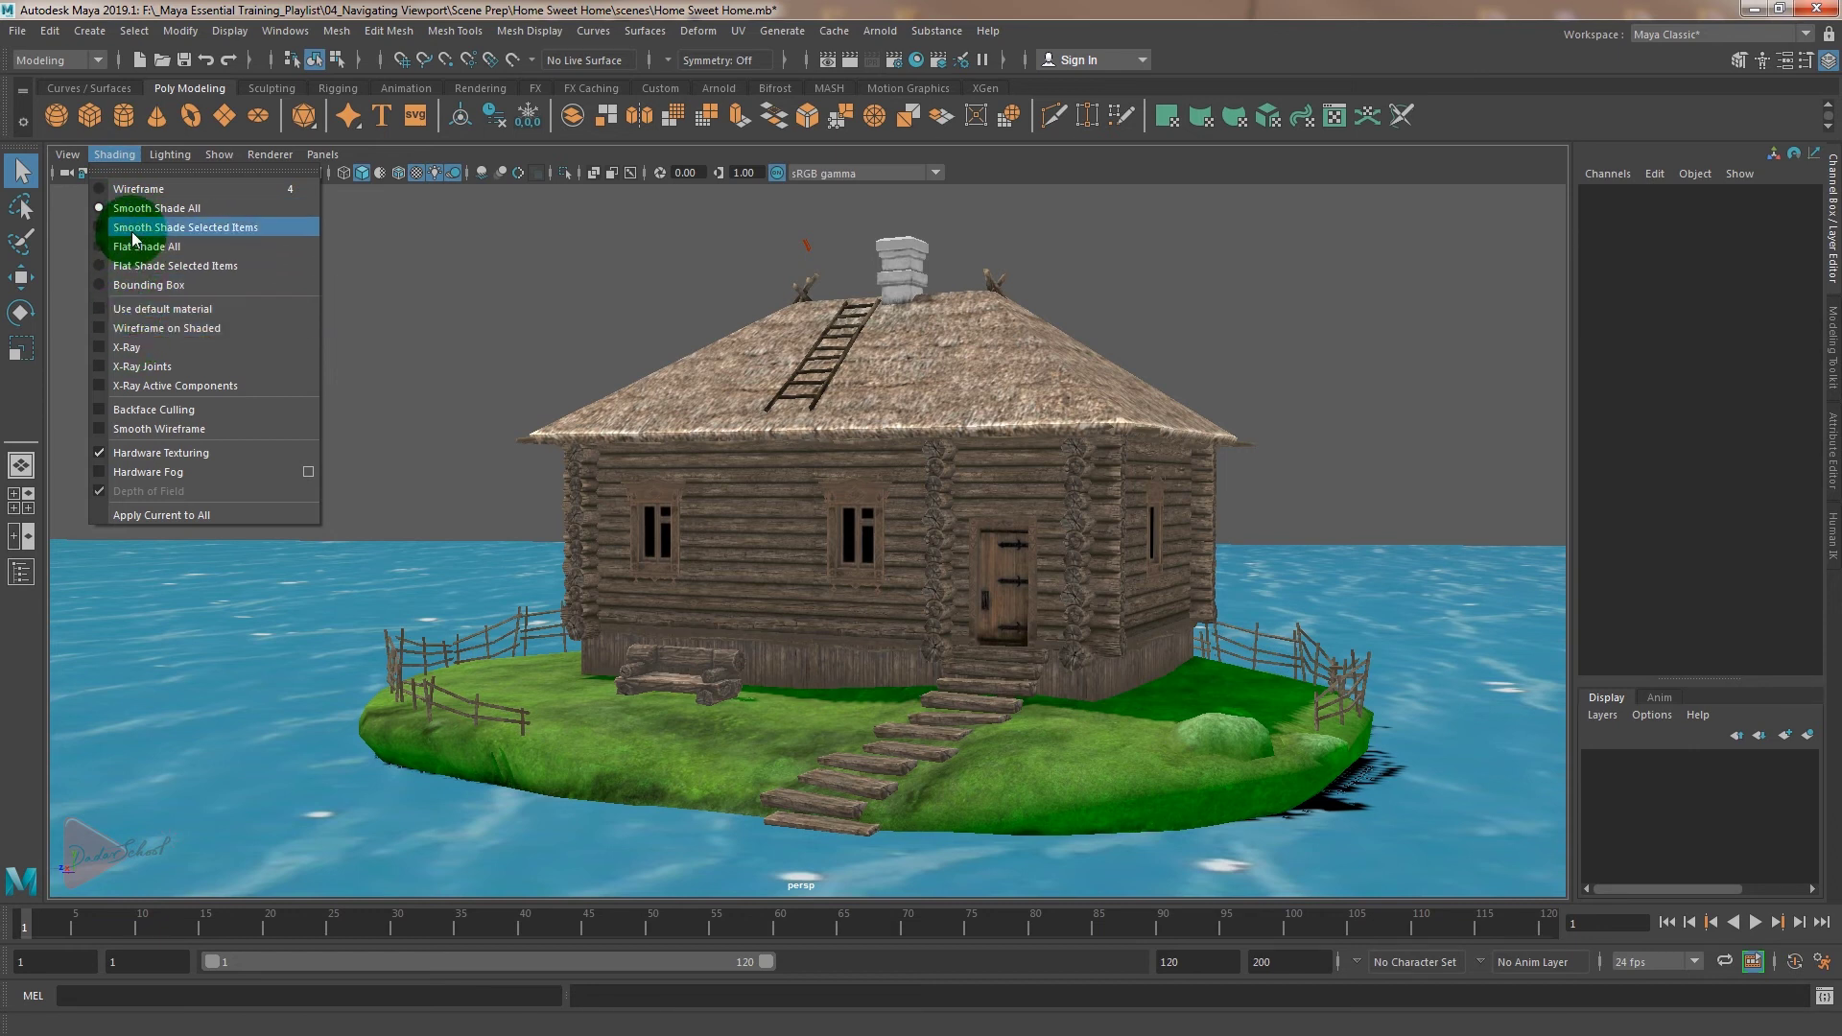
{"action": "left_click", "coordinate": [114, 155]}
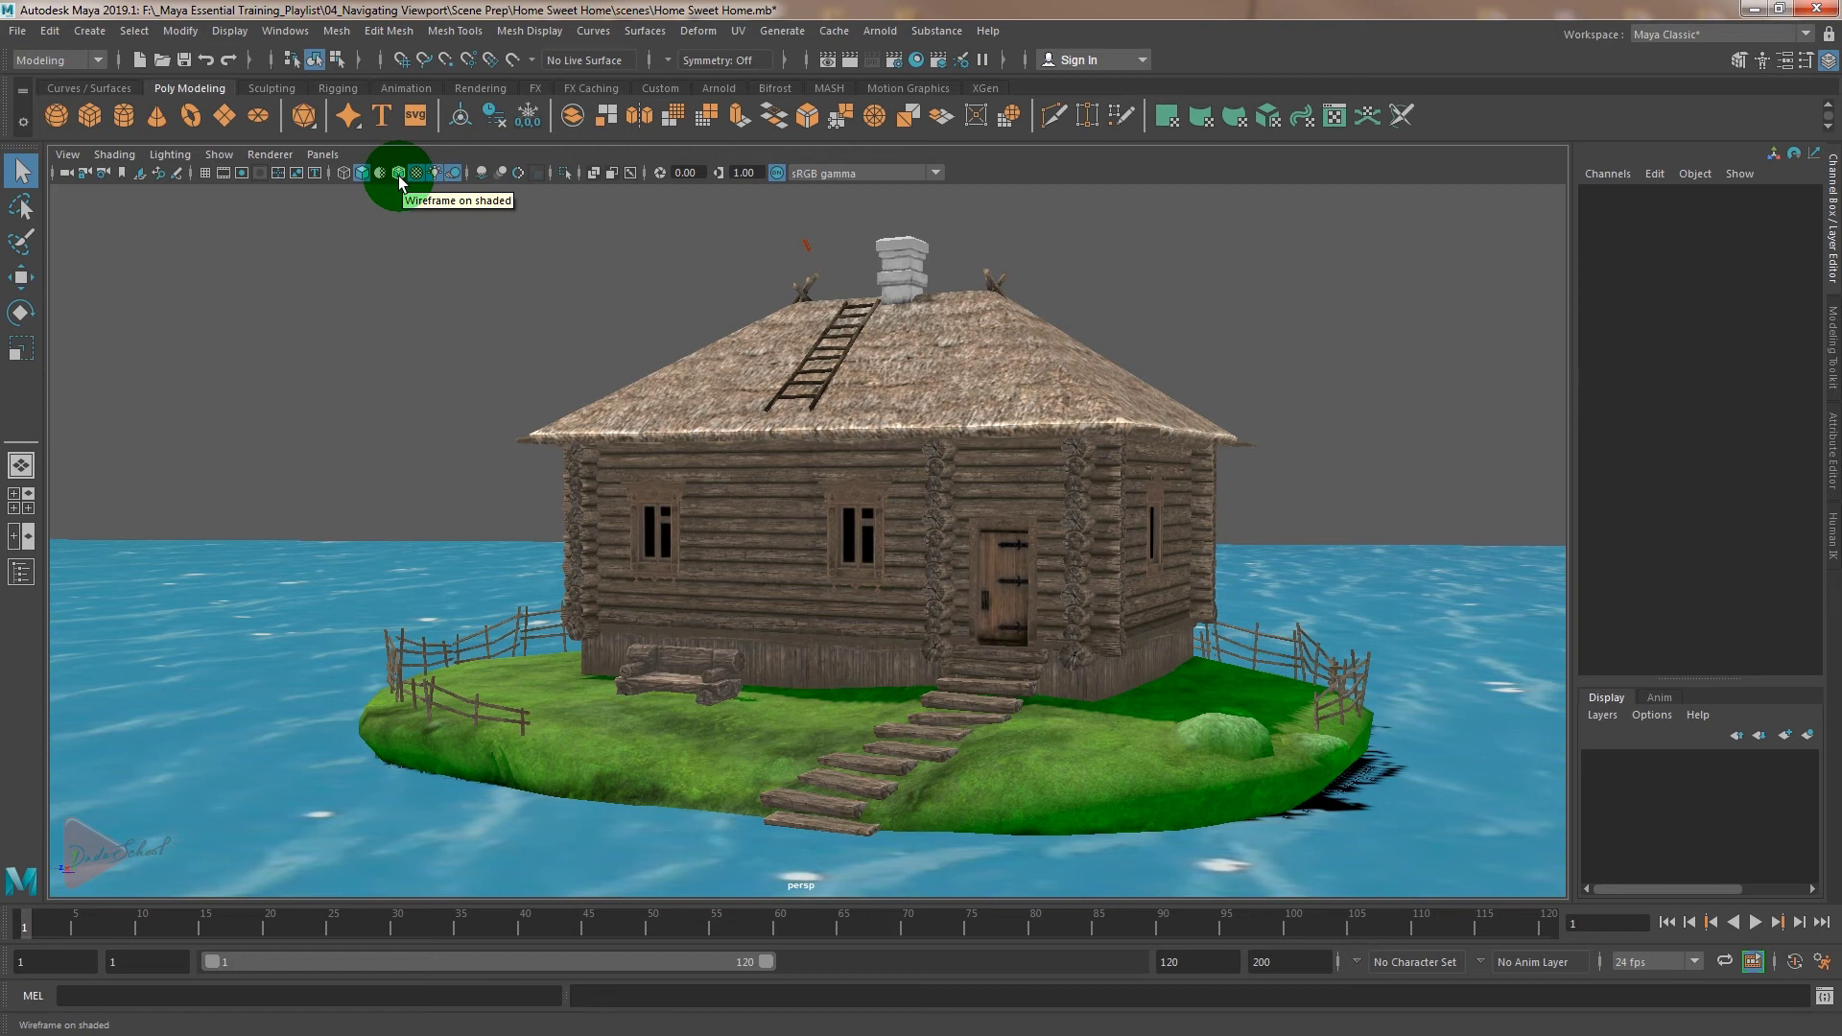
{"action": "left_click", "coordinate": [341, 176]}
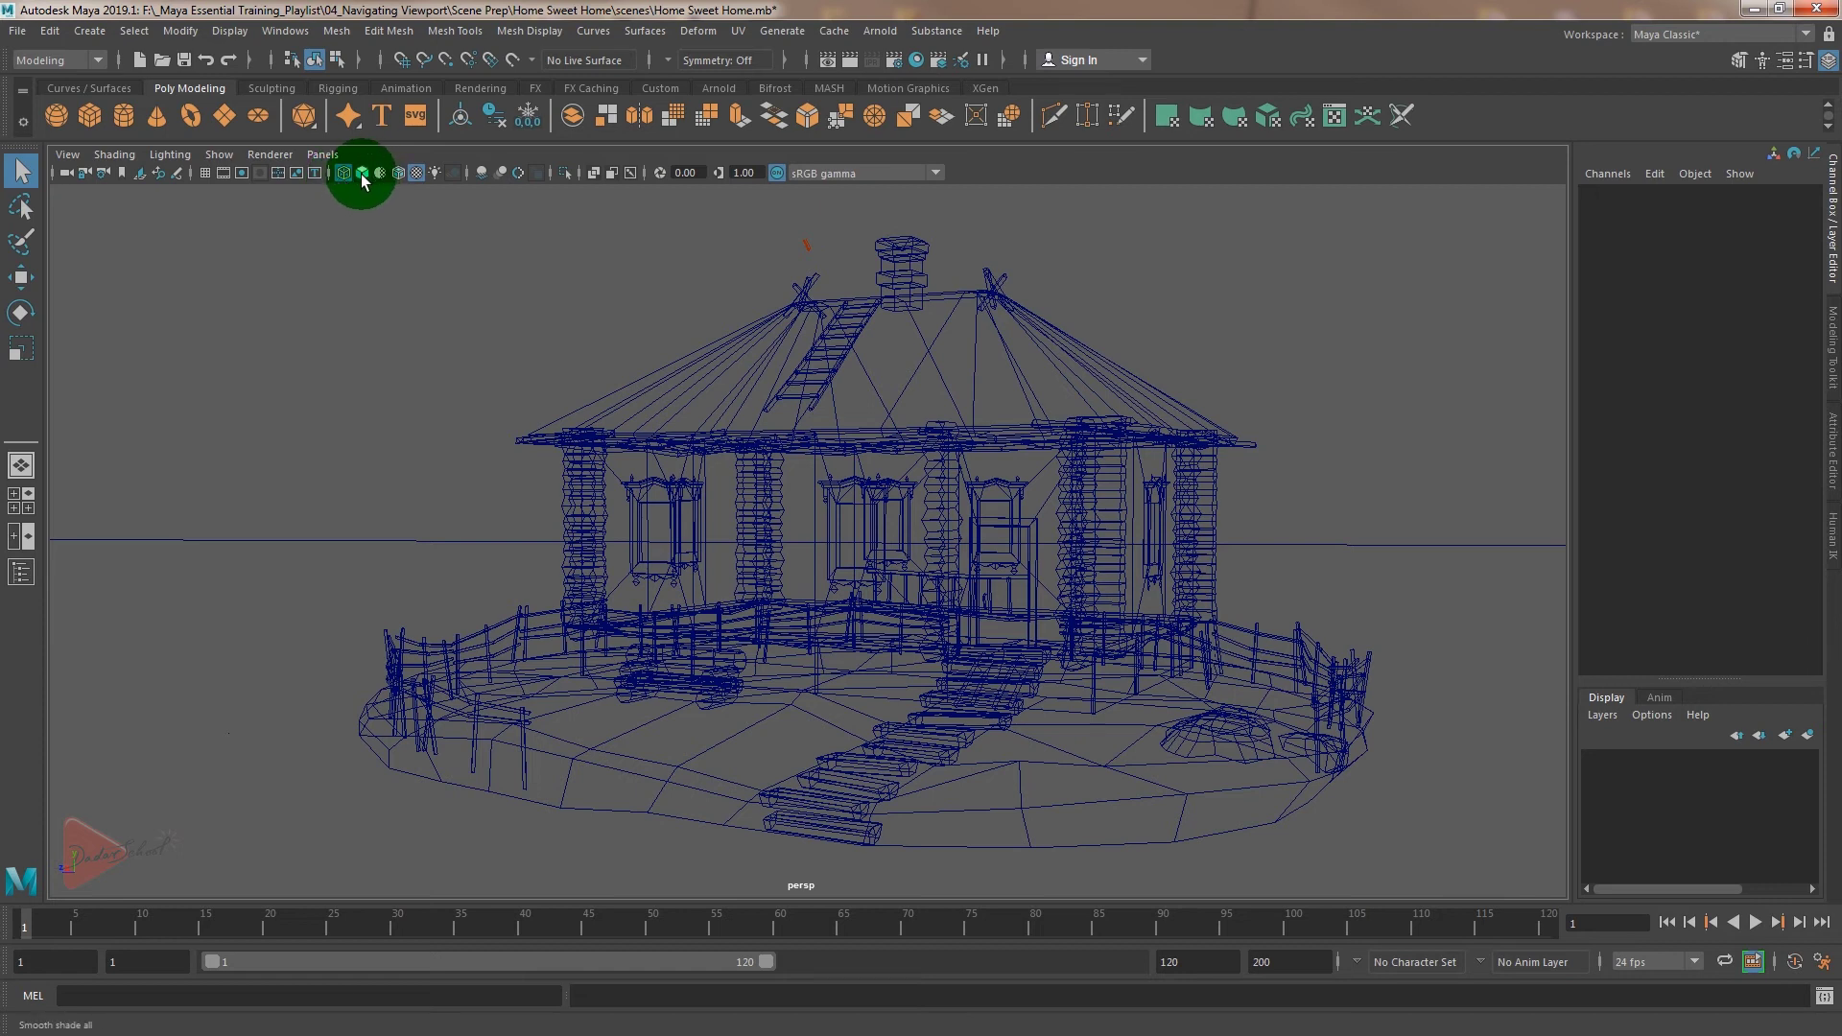
{"action": "left_click", "coordinate": [361, 174]}
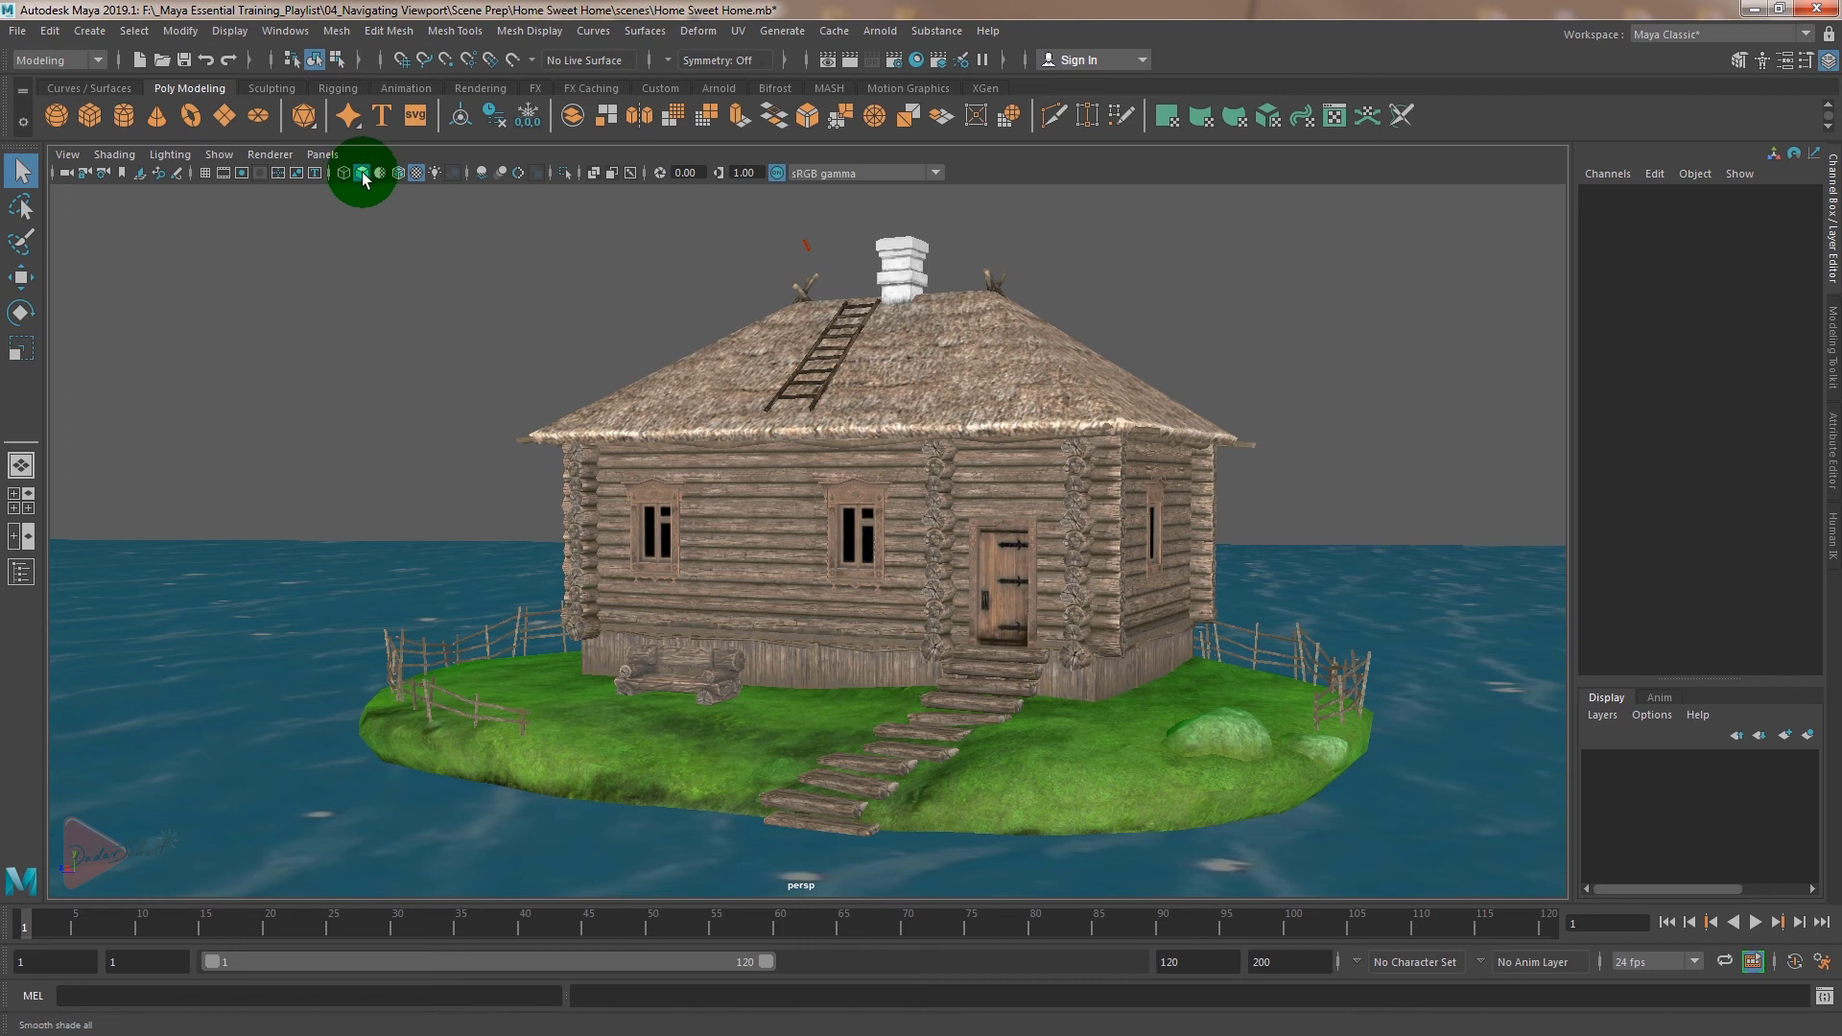
{"action": "key", "text": "4"}
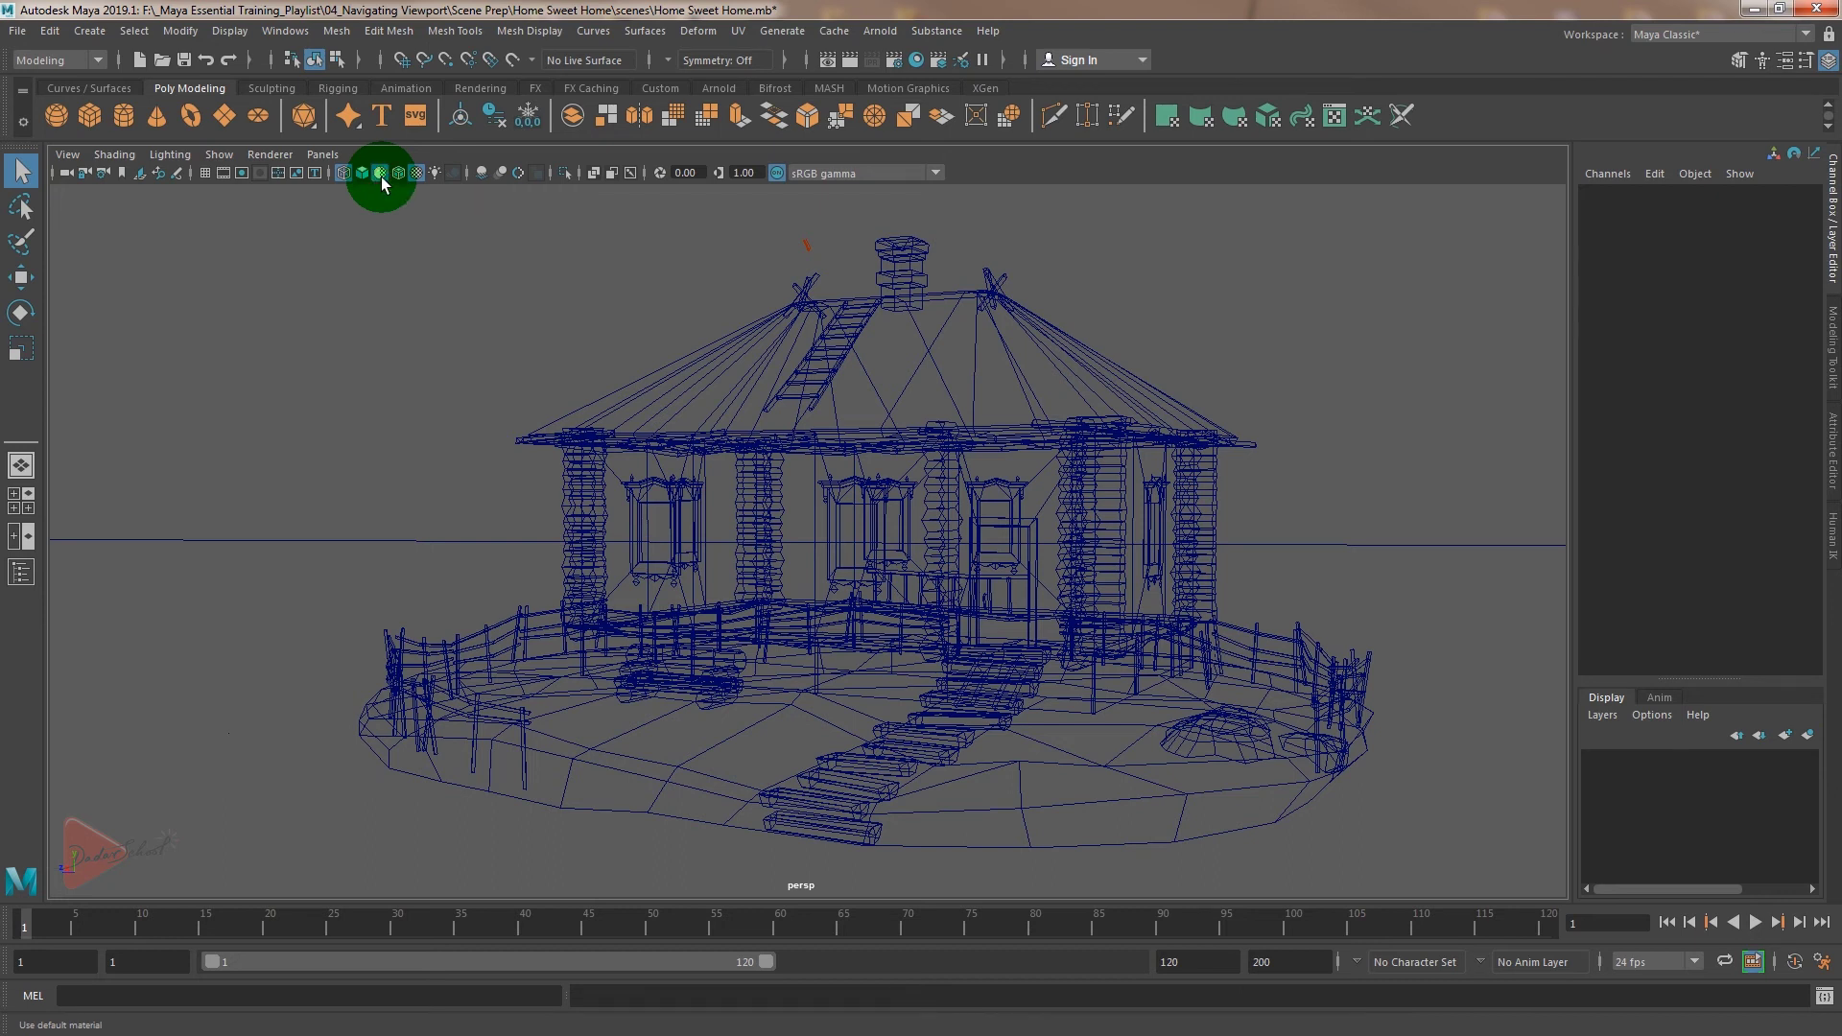
{"action": "left_click", "coordinate": [365, 174]}
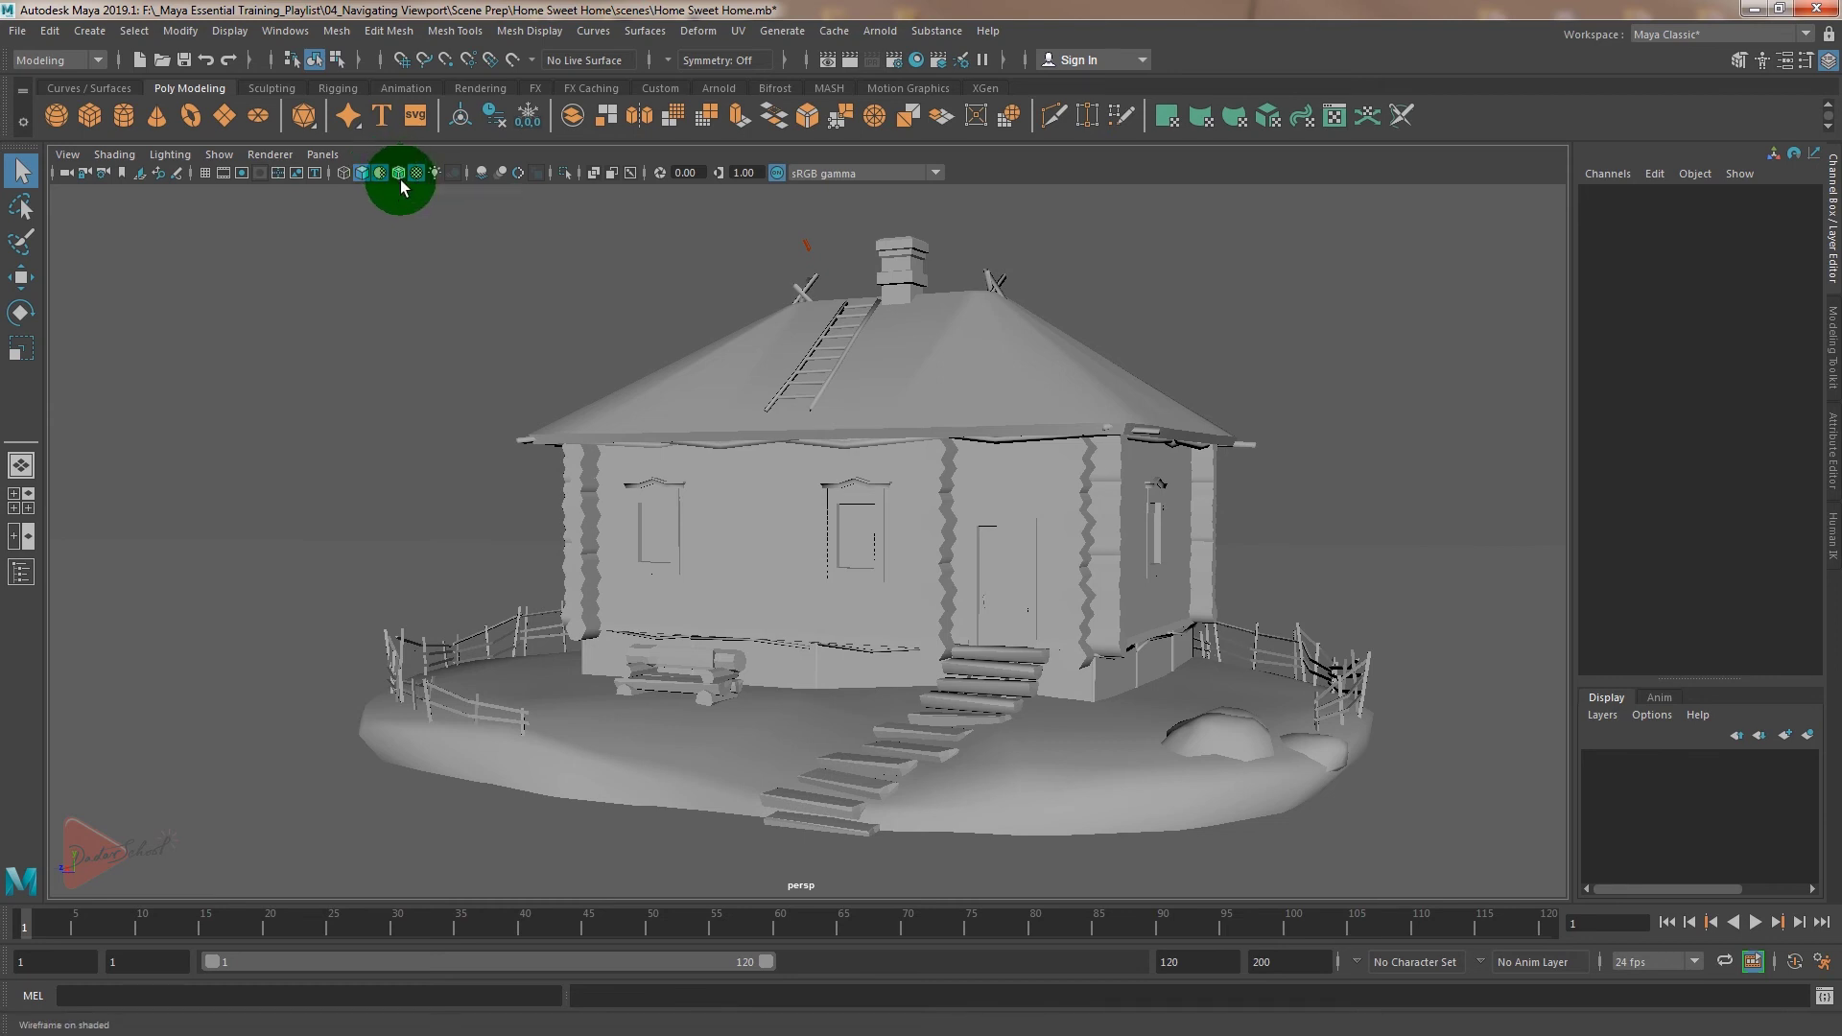
- Turn Wireframe on Shaded on and then off again
{"action": "left_click", "coordinate": [102, 159]}
{"action": "left_click", "coordinate": [102, 159]}
{"action": "left_click", "coordinate": [399, 175]}
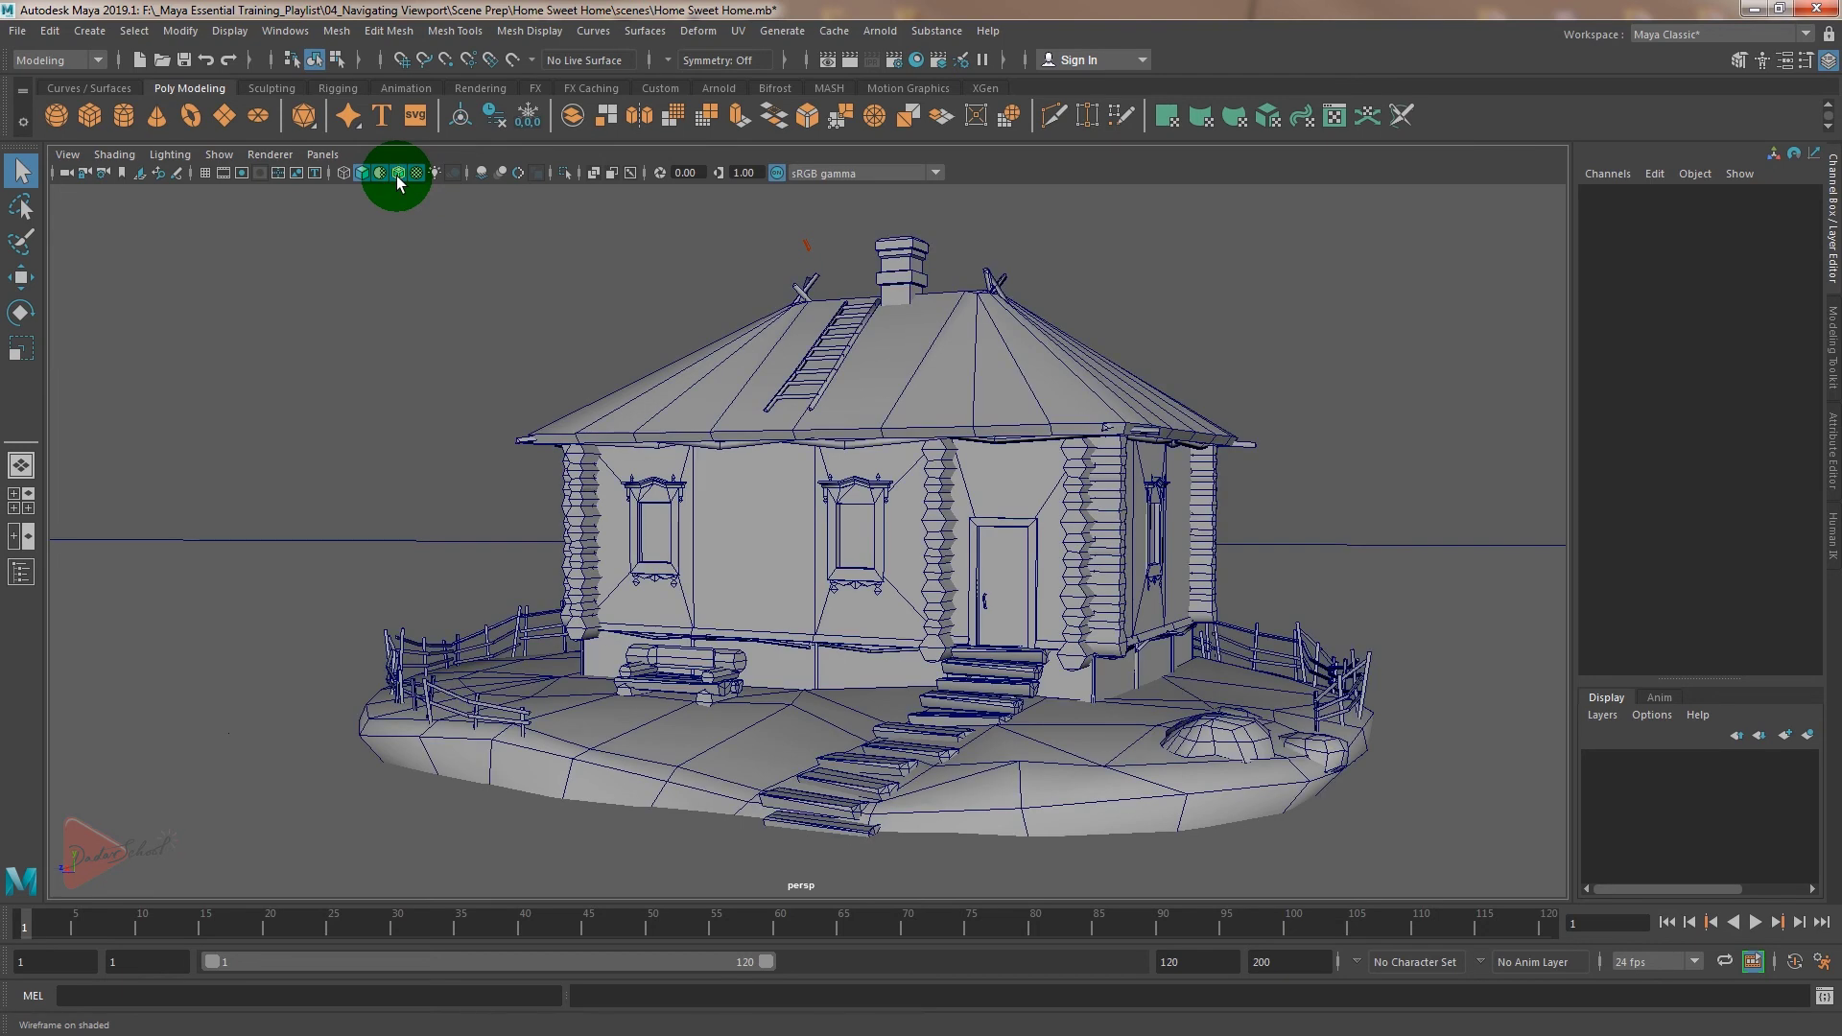
{"action": "left_click", "coordinate": [396, 176]}
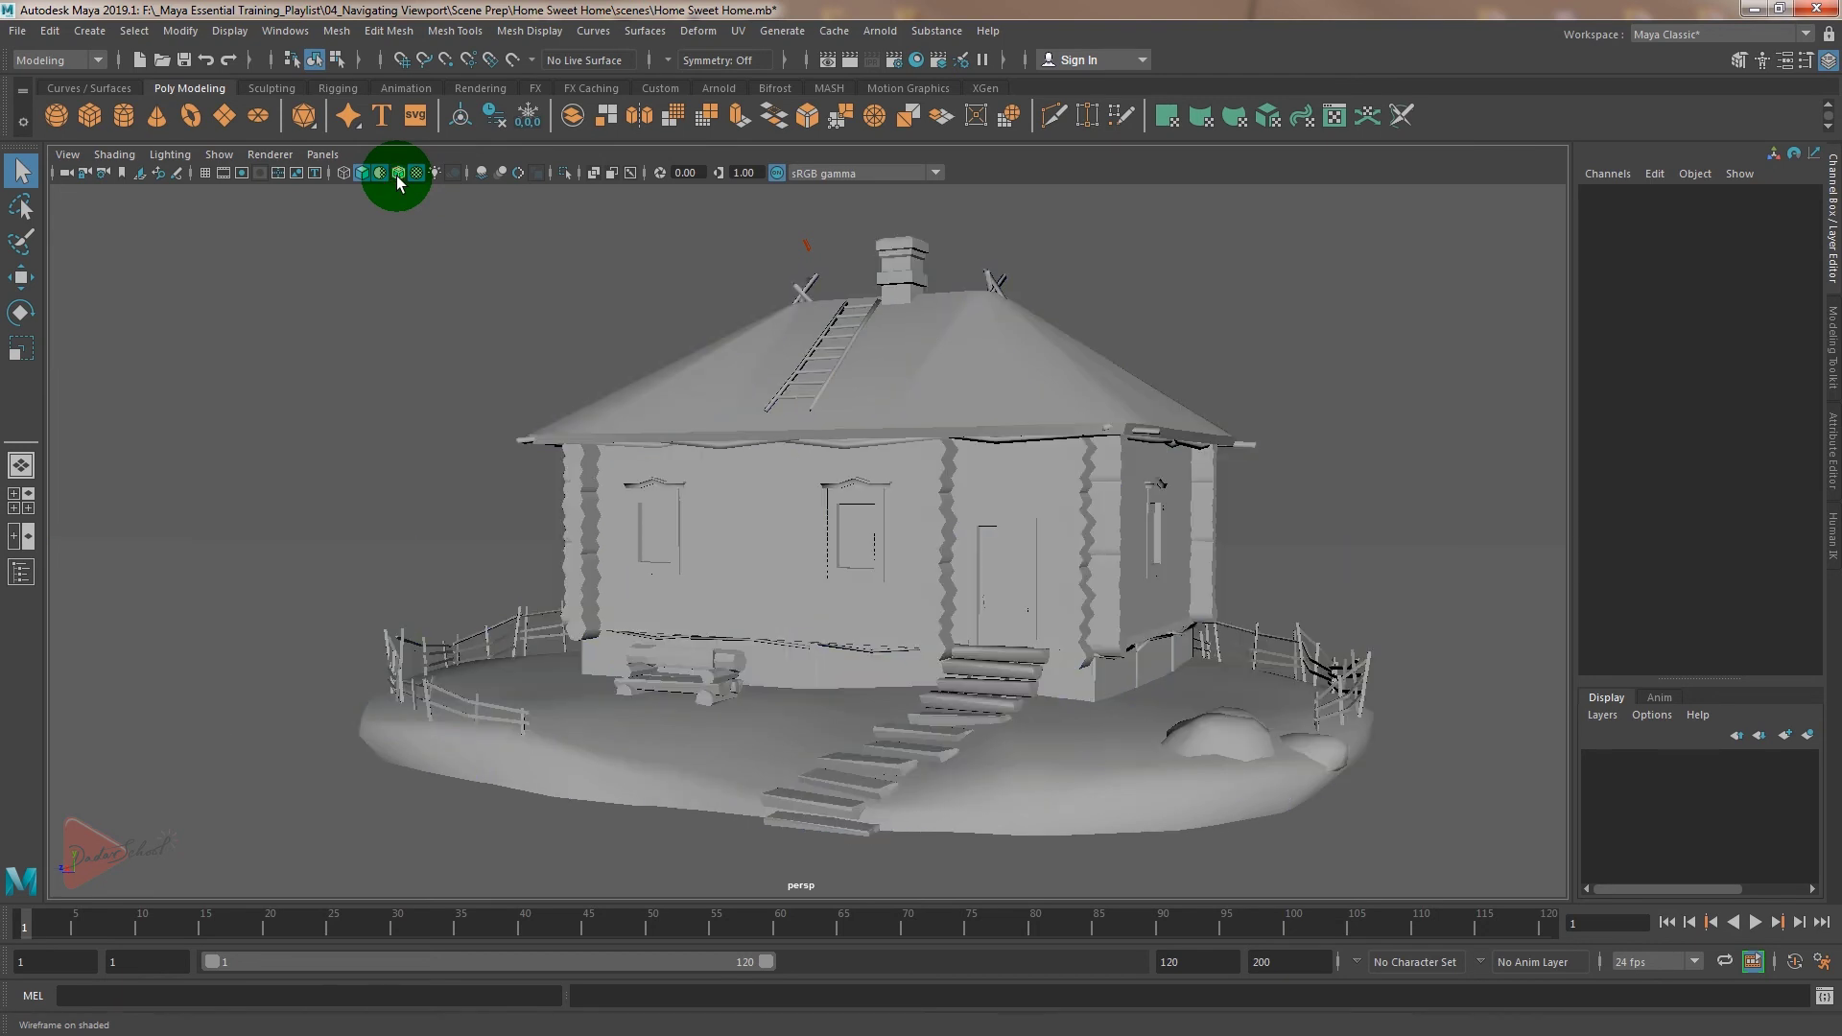
- Toggle the Textured display off and on repeatedly, leaving textures visible
{"action": "left_click", "coordinate": [420, 177]}
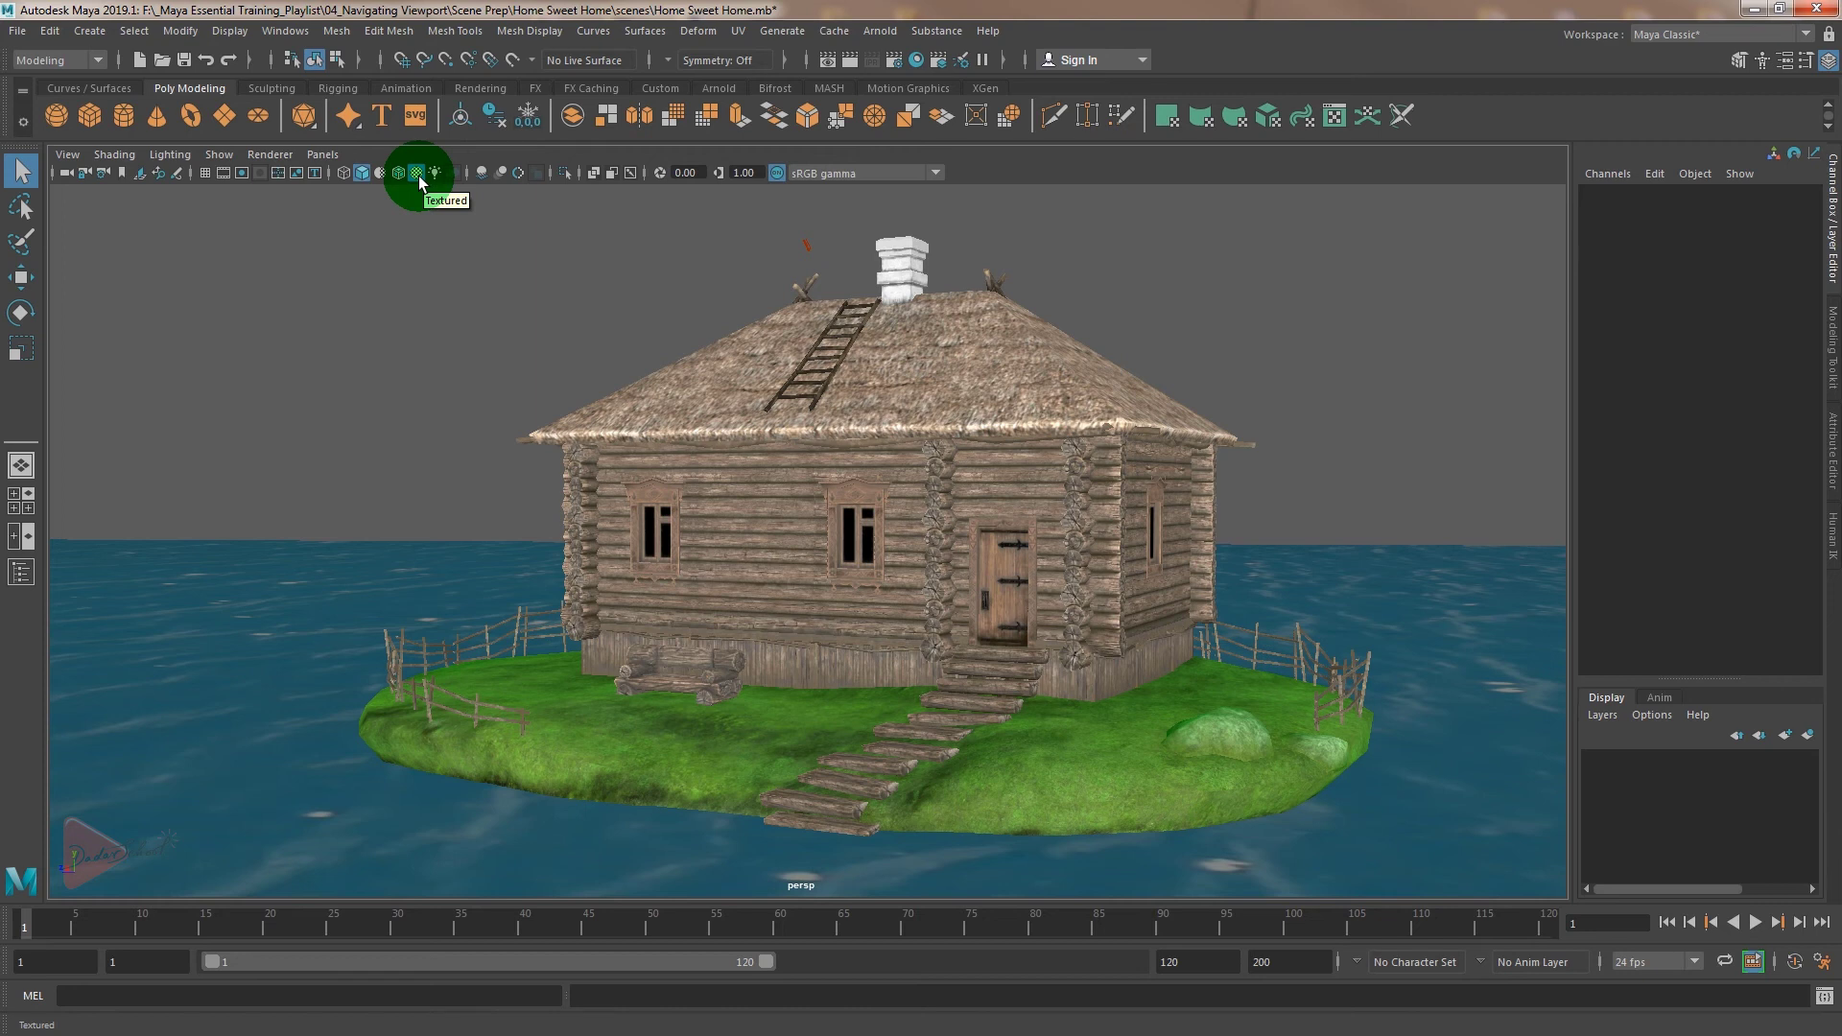
{"action": "left_click", "coordinate": [418, 175]}
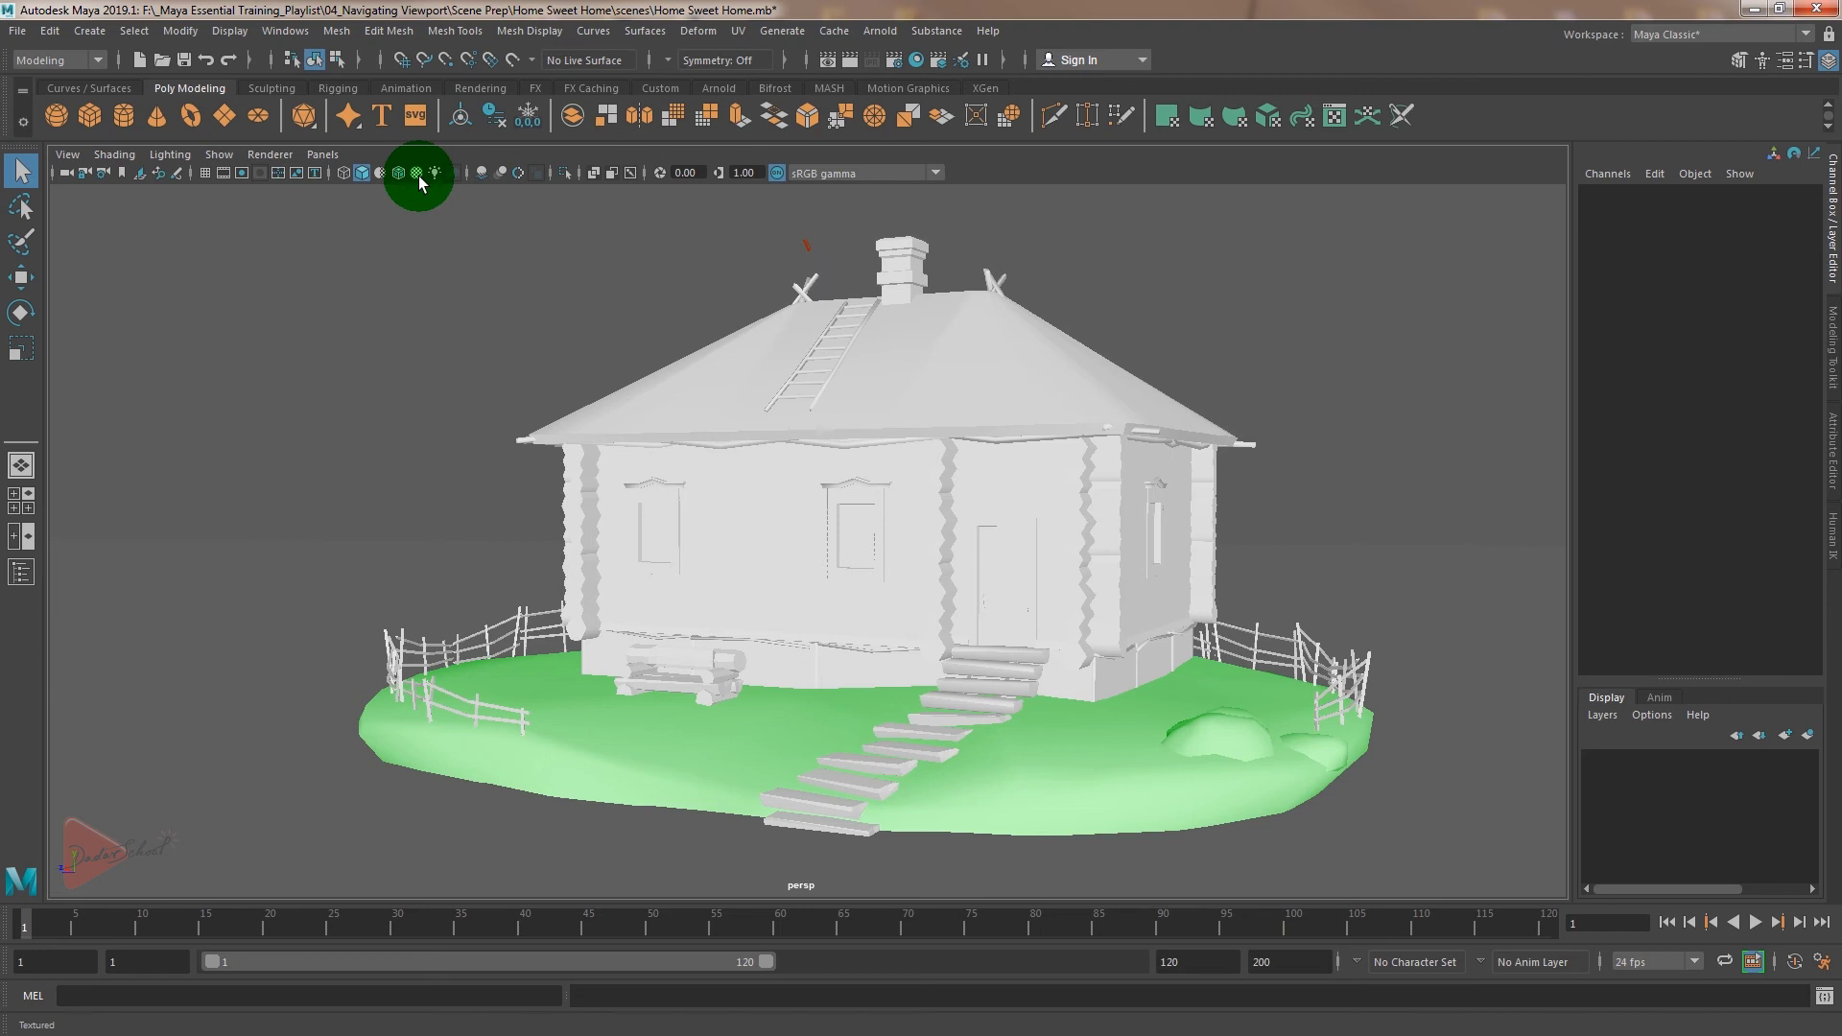
{"action": "left_click", "coordinate": [418, 175]}
{"action": "left_click", "coordinate": [419, 175]}
{"action": "left_click", "coordinate": [418, 175]}
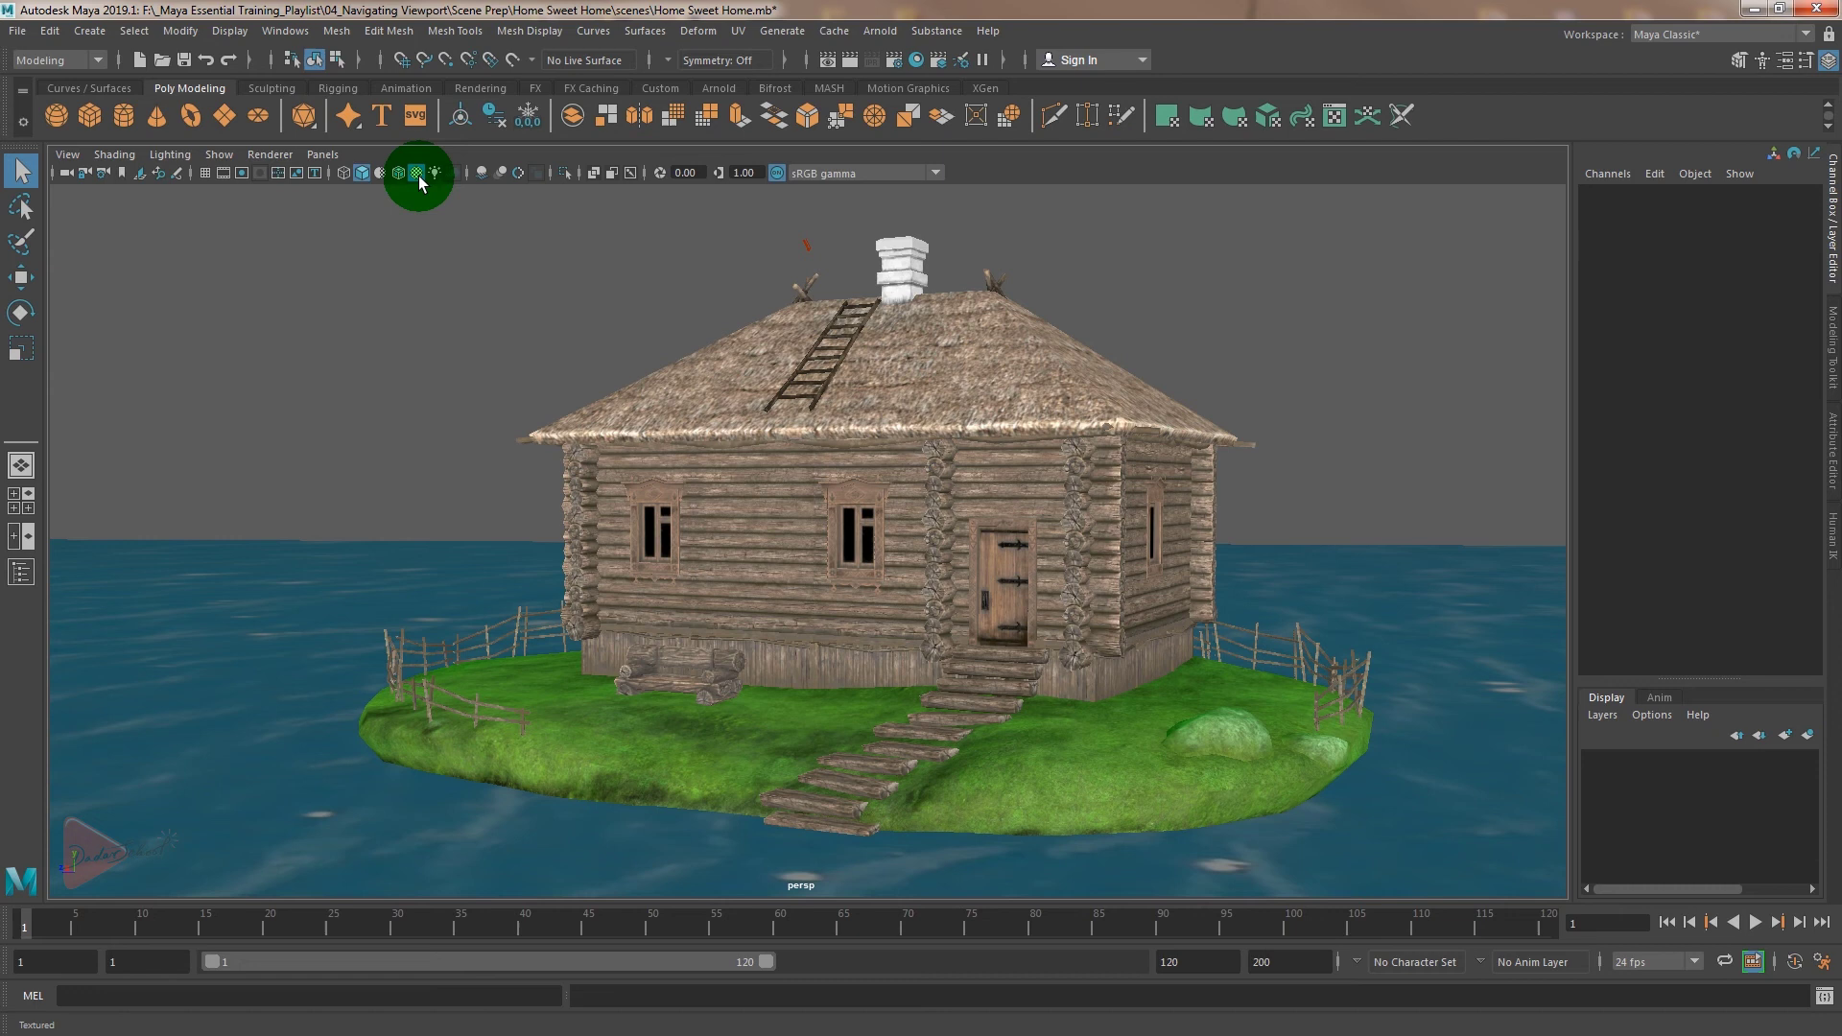
{"action": "left_click", "coordinate": [418, 174]}
{"action": "left_click", "coordinate": [418, 175]}
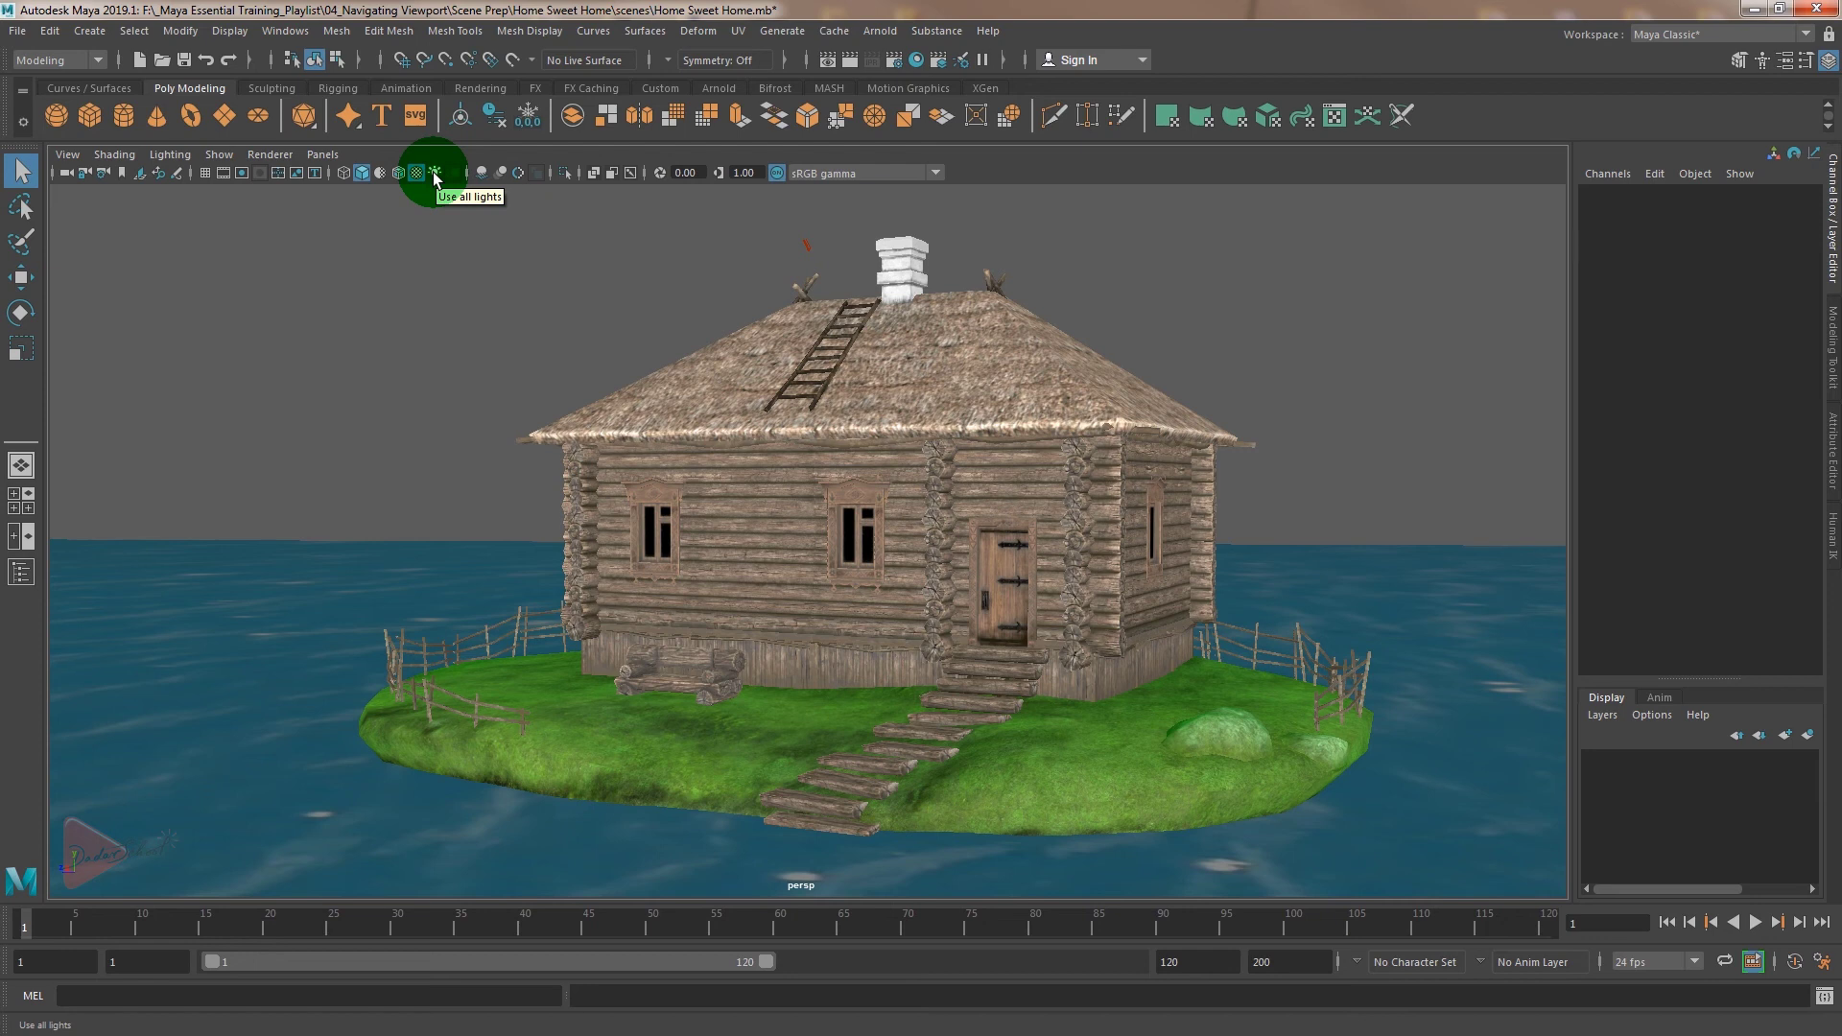
- Light the scene with Use All Lights and toggle Screen Space Ambient Occlusion on, off, then on
{"action": "left_click", "coordinate": [433, 174]}
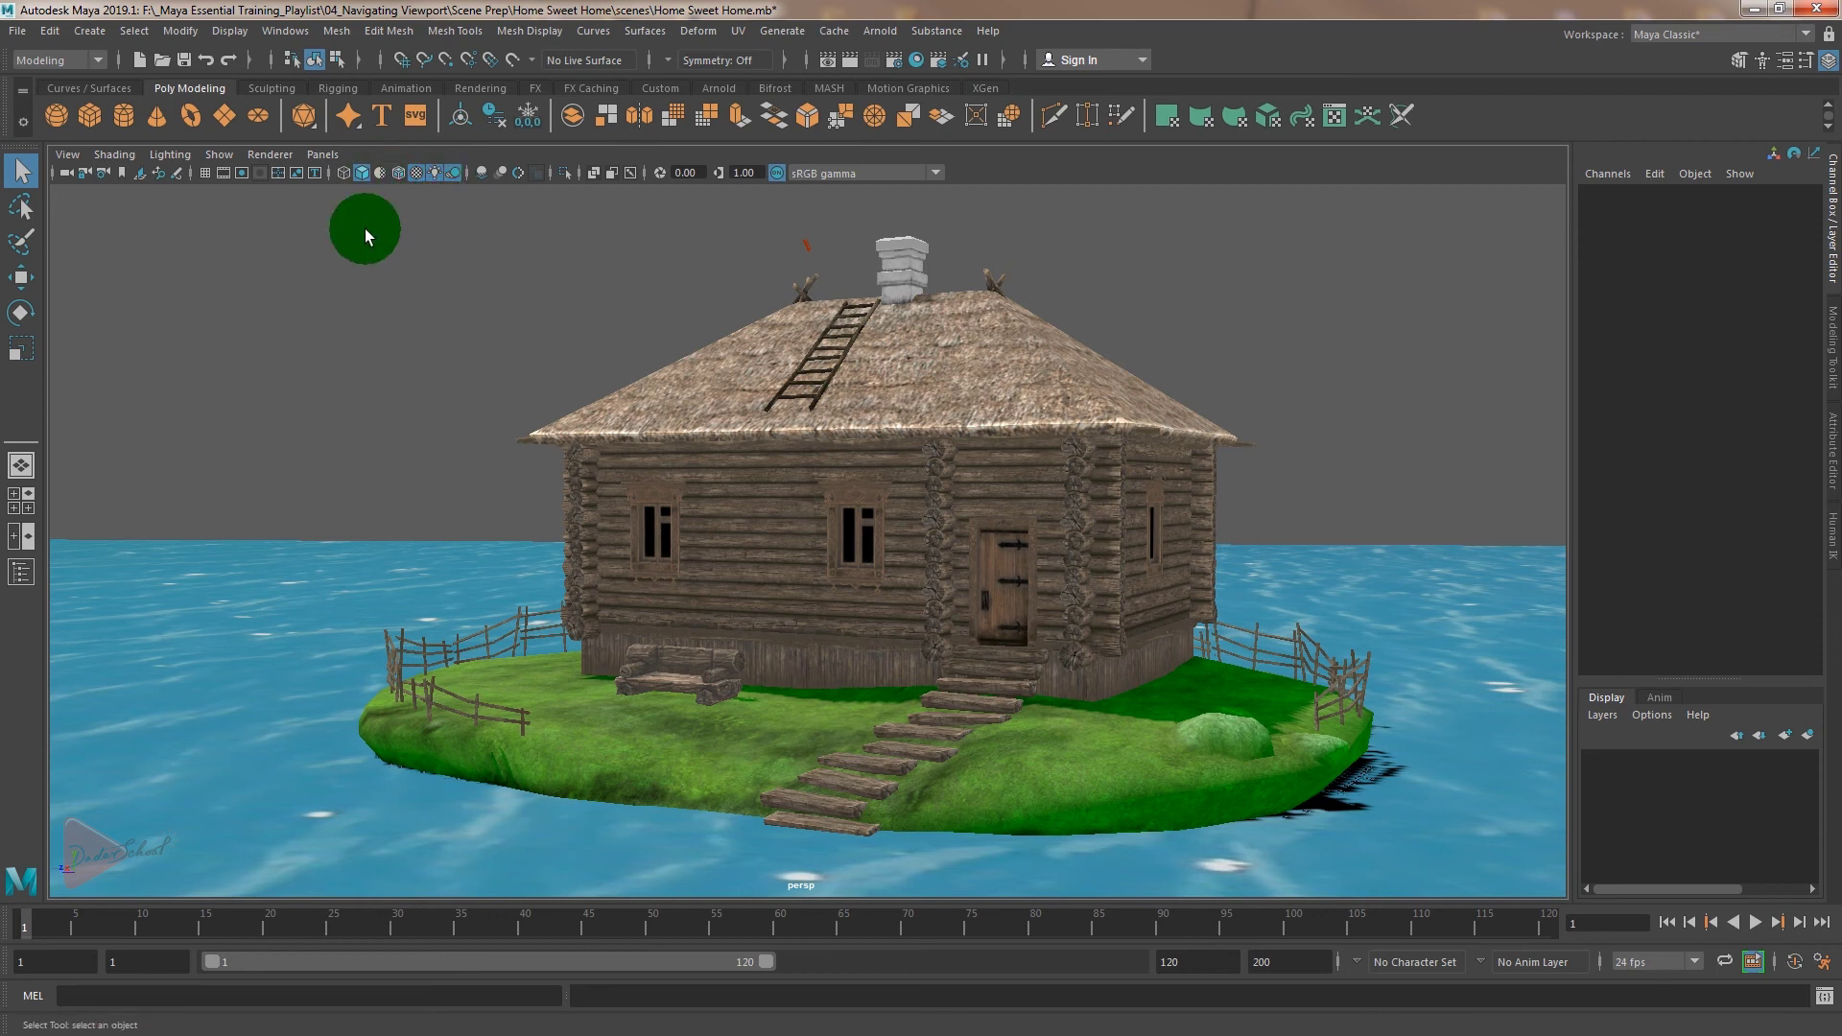
{"action": "left_click", "coordinate": [483, 173]}
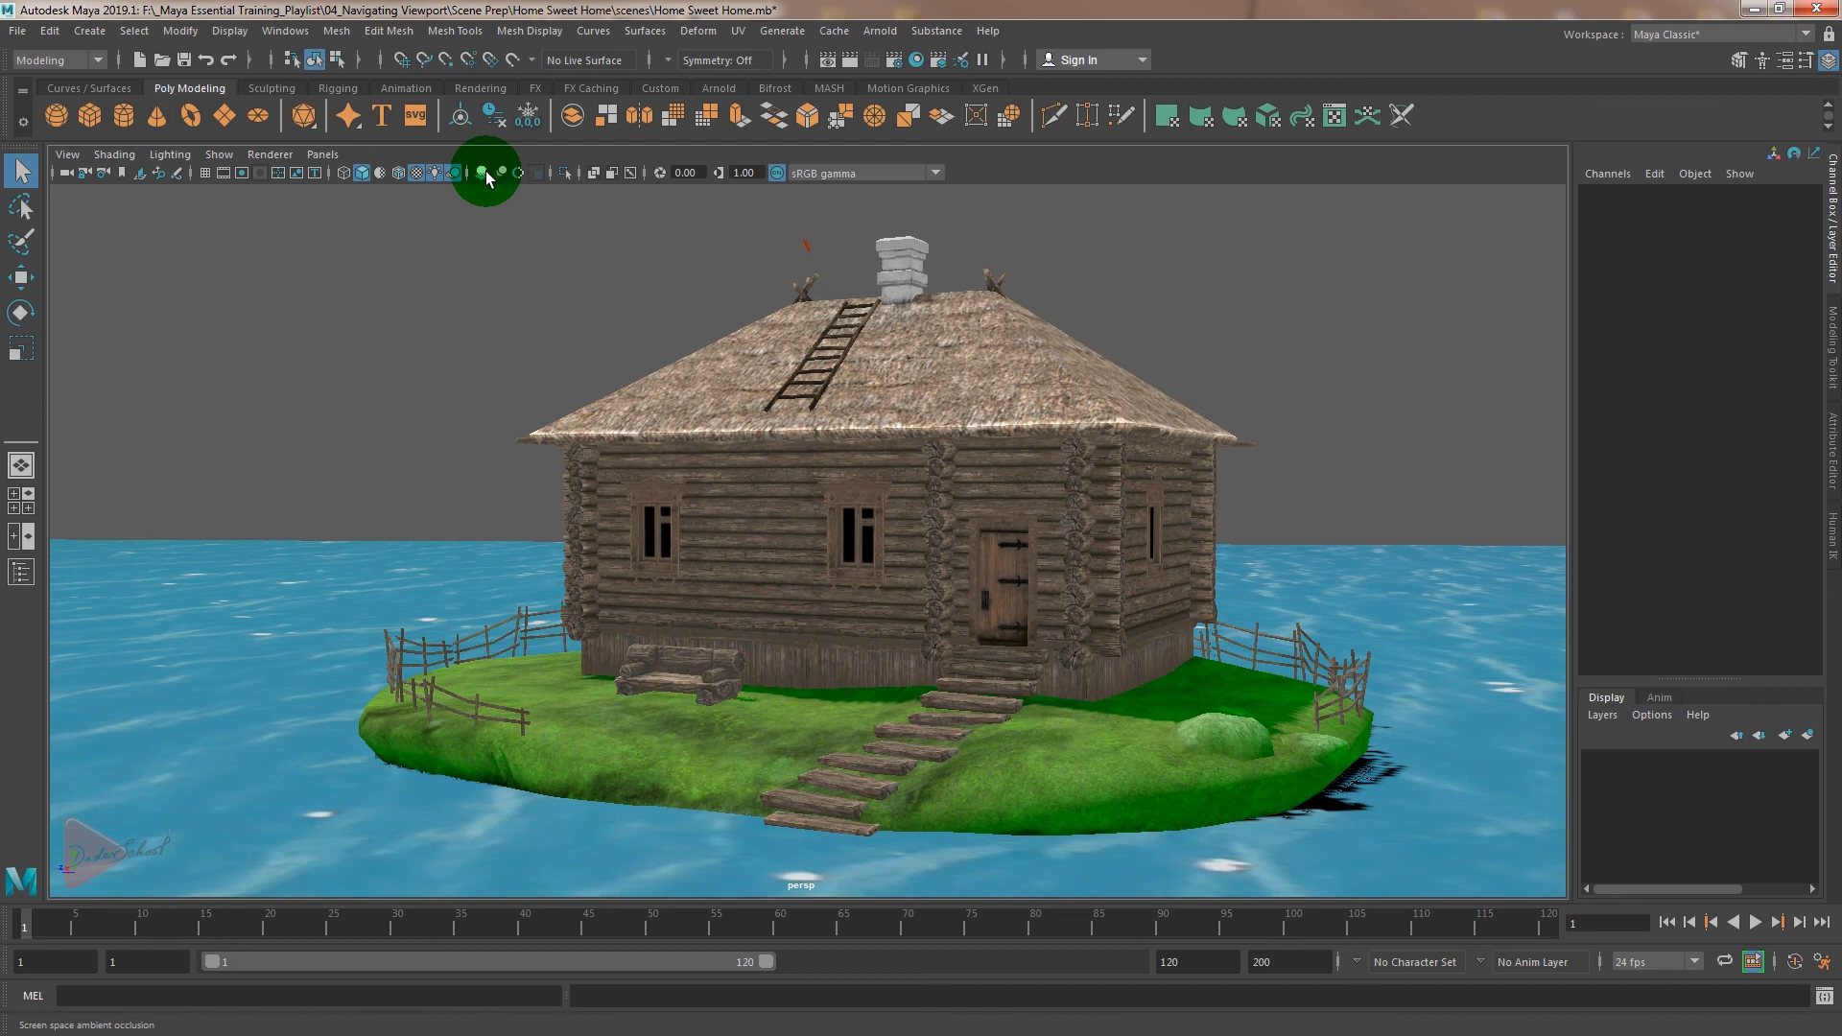
{"action": "left_click", "coordinate": [483, 174]}
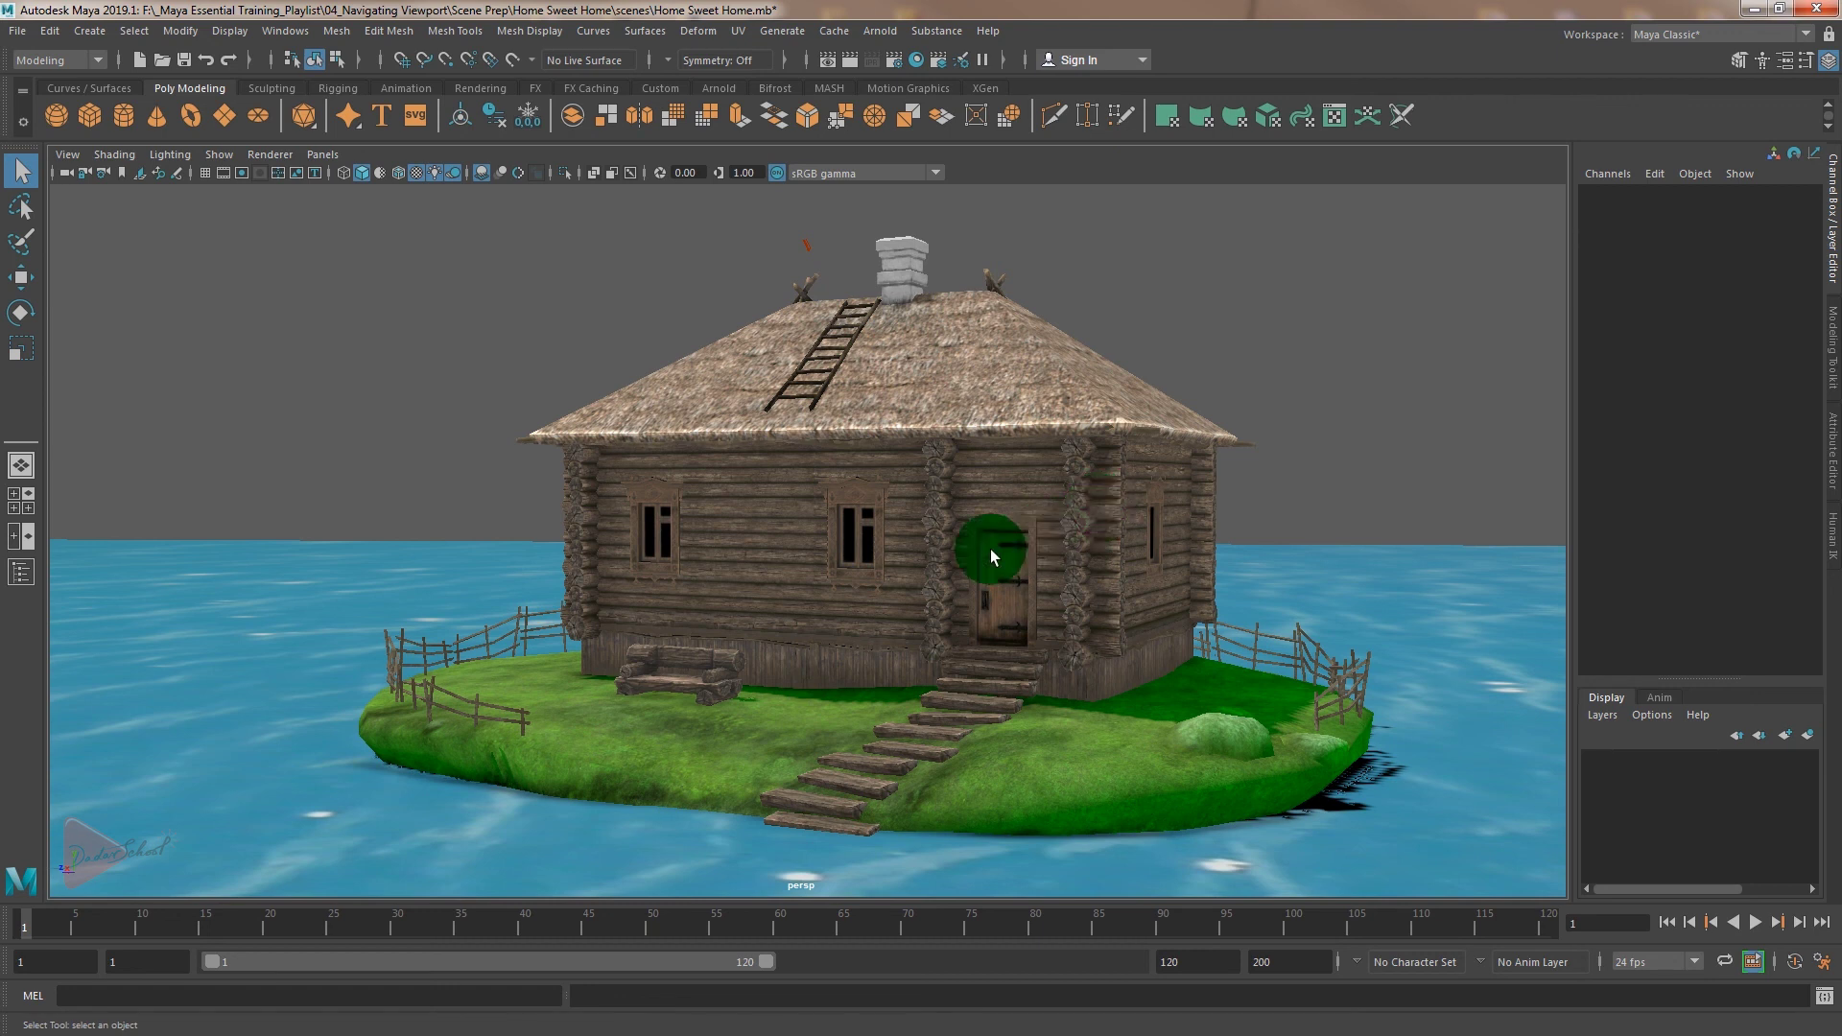
{"action": "left_click", "coordinate": [484, 180]}
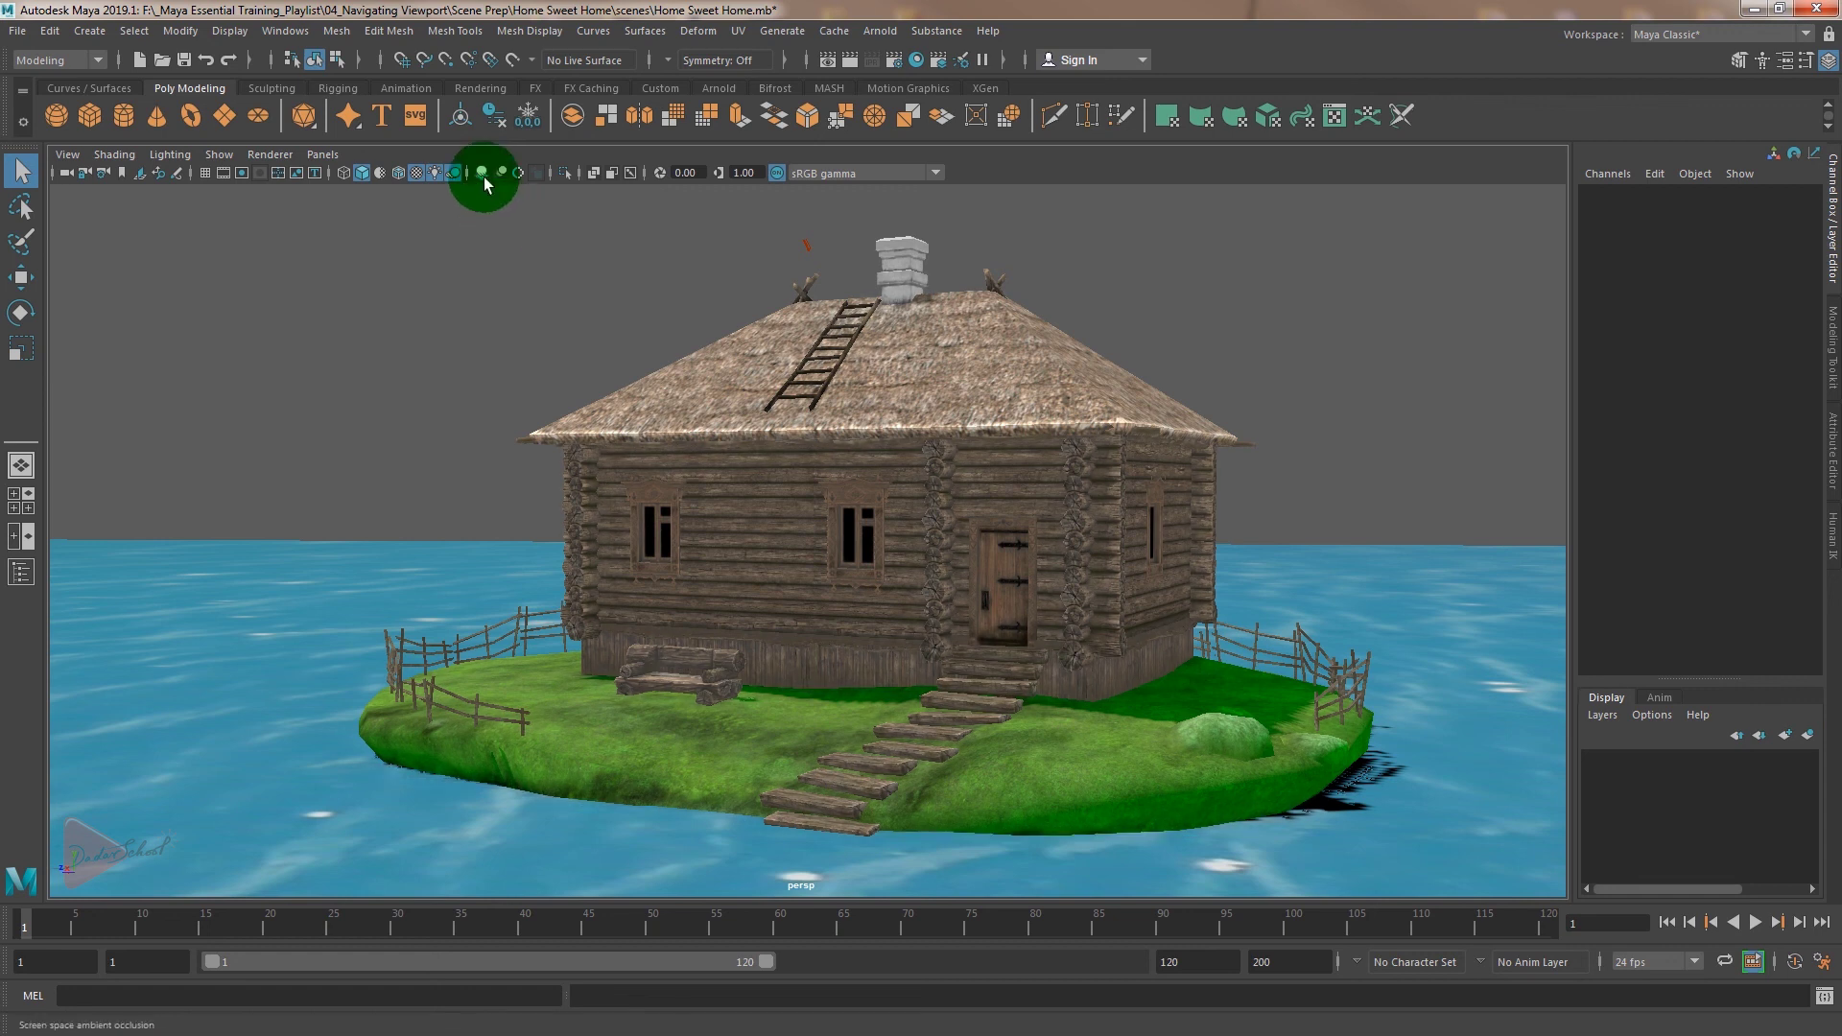
{"action": "left_click", "coordinate": [484, 180]}
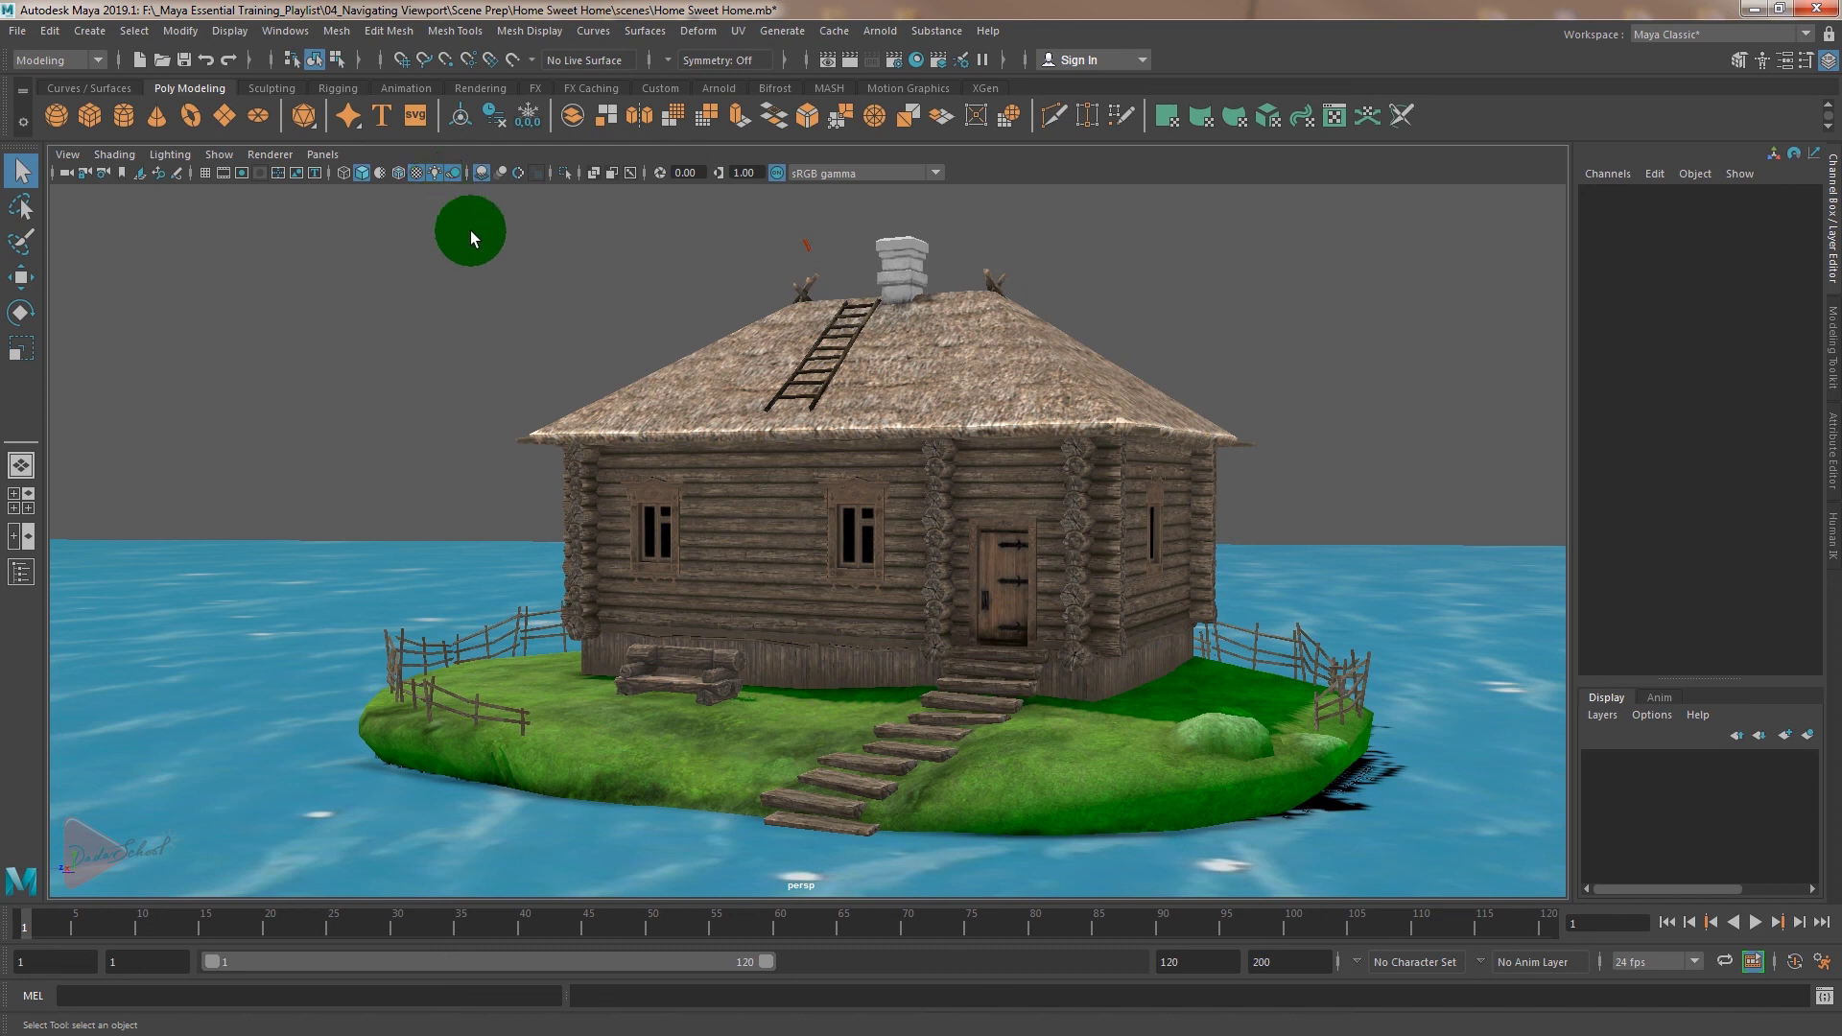
{"action": "key", "text": "space"}
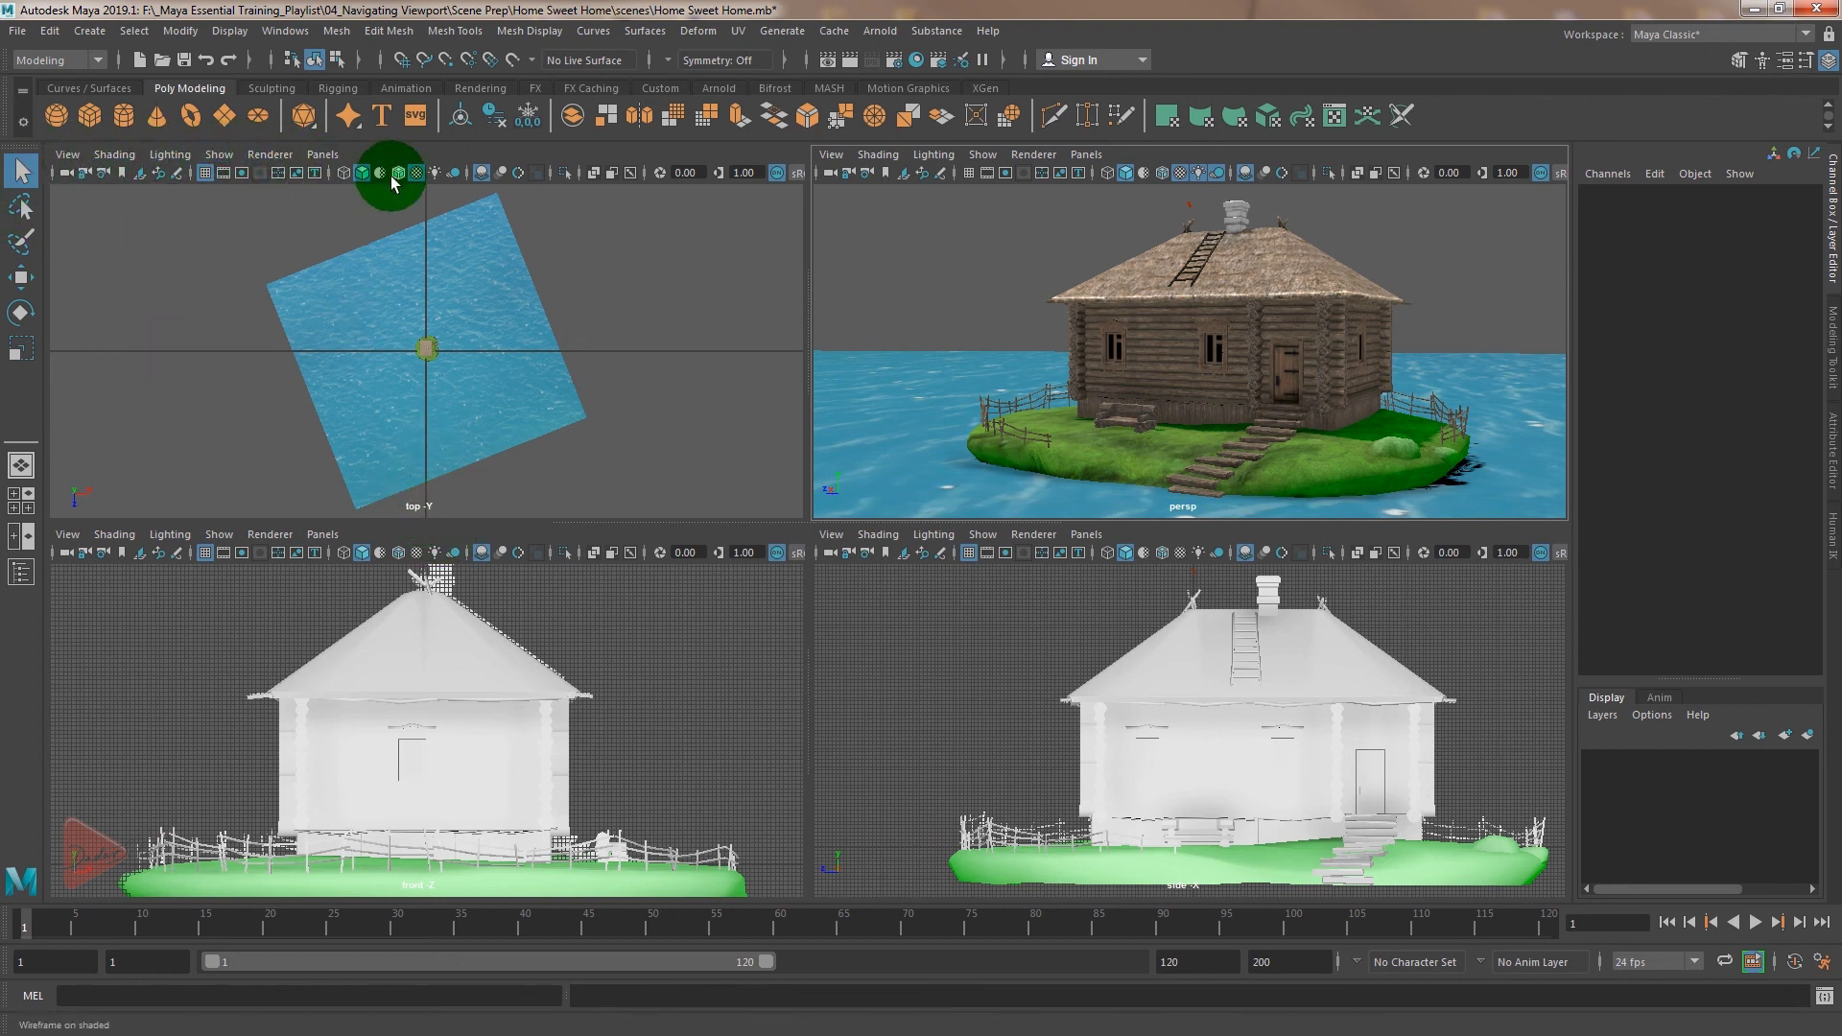
{"action": "scroll", "coordinate": [411, 888], "scroll_direction": "down", "scroll_amount": 2}
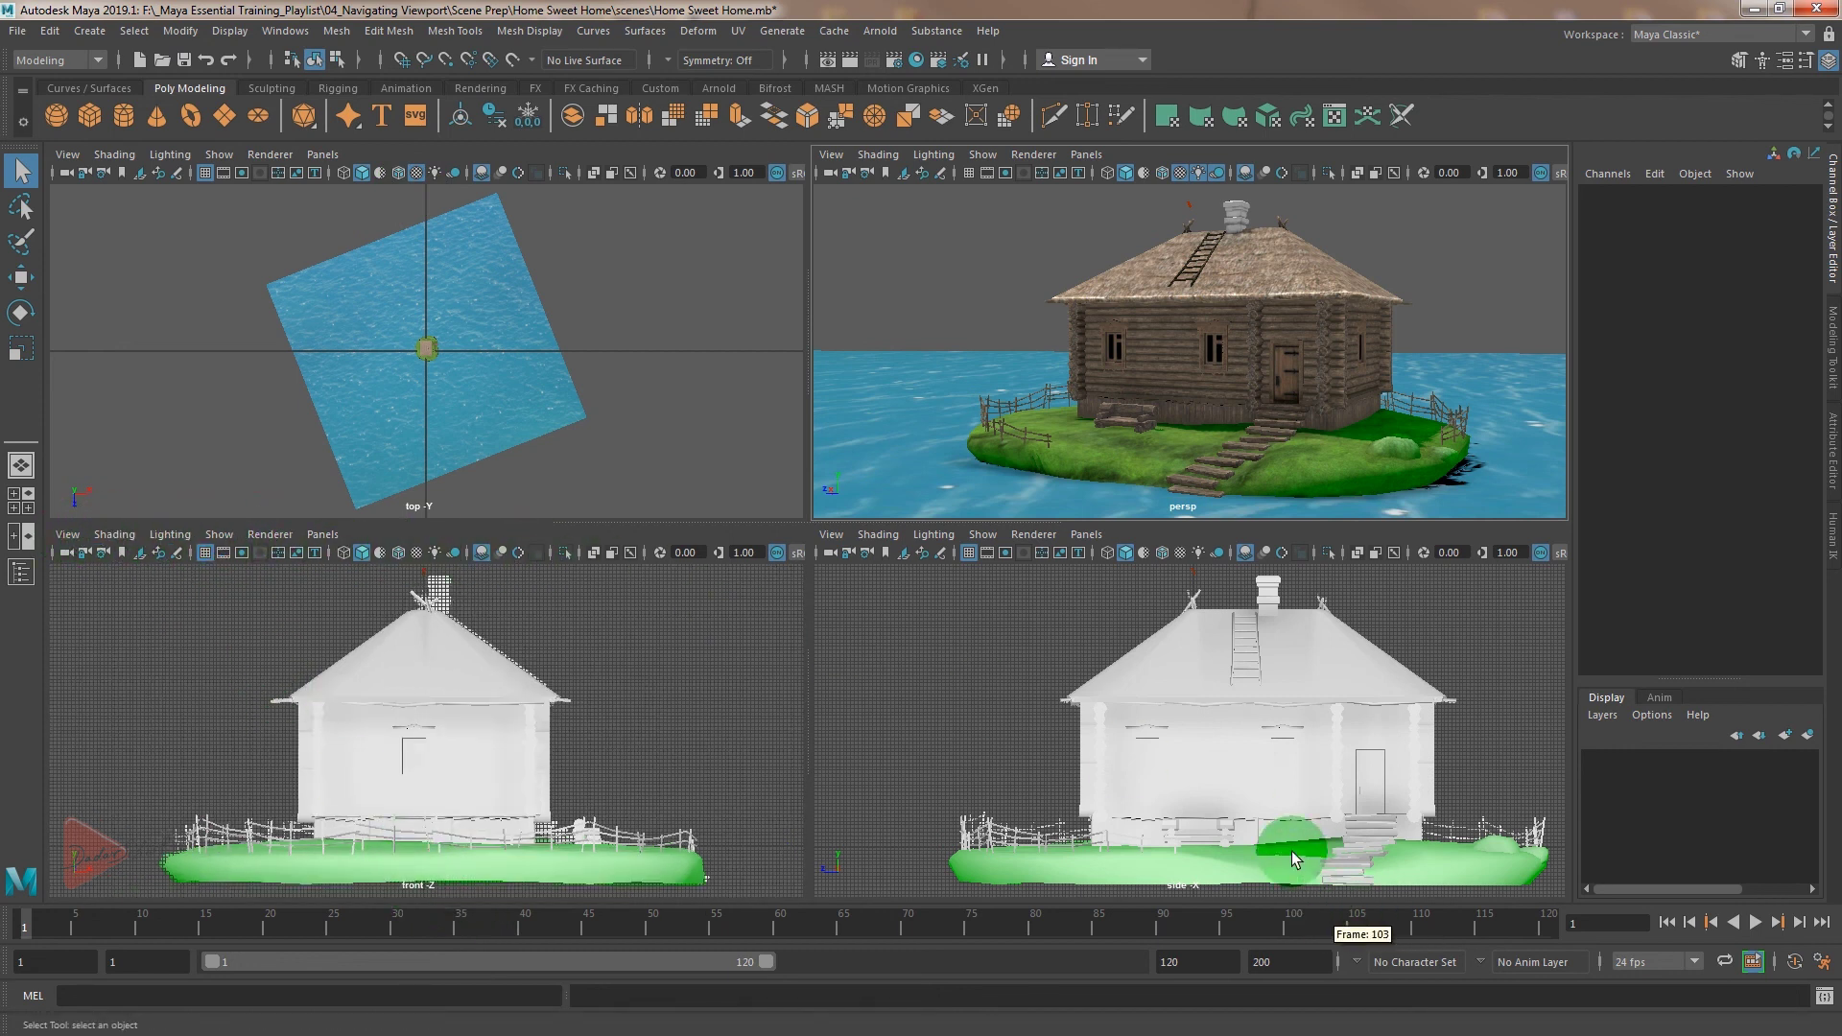
{"action": "scroll", "coordinate": [1255, 872], "scroll_direction": "down", "scroll_amount": 2}
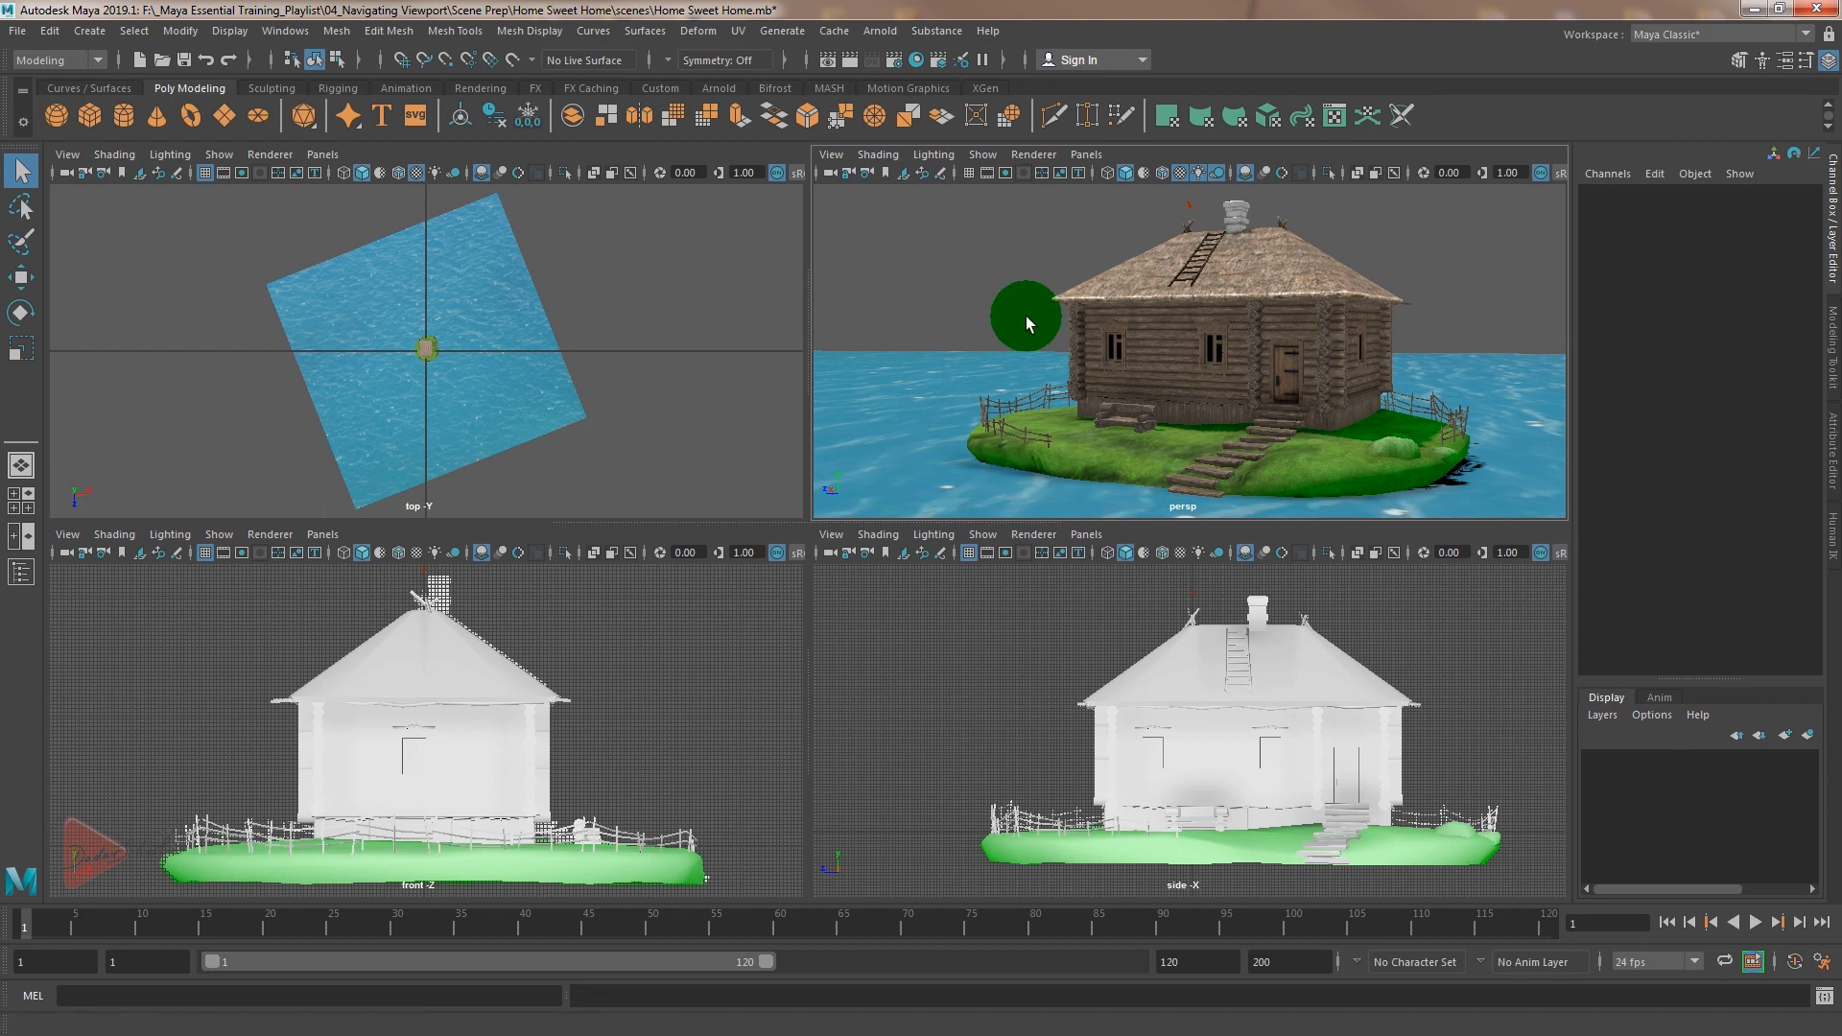
{"action": "key", "text": "space"}
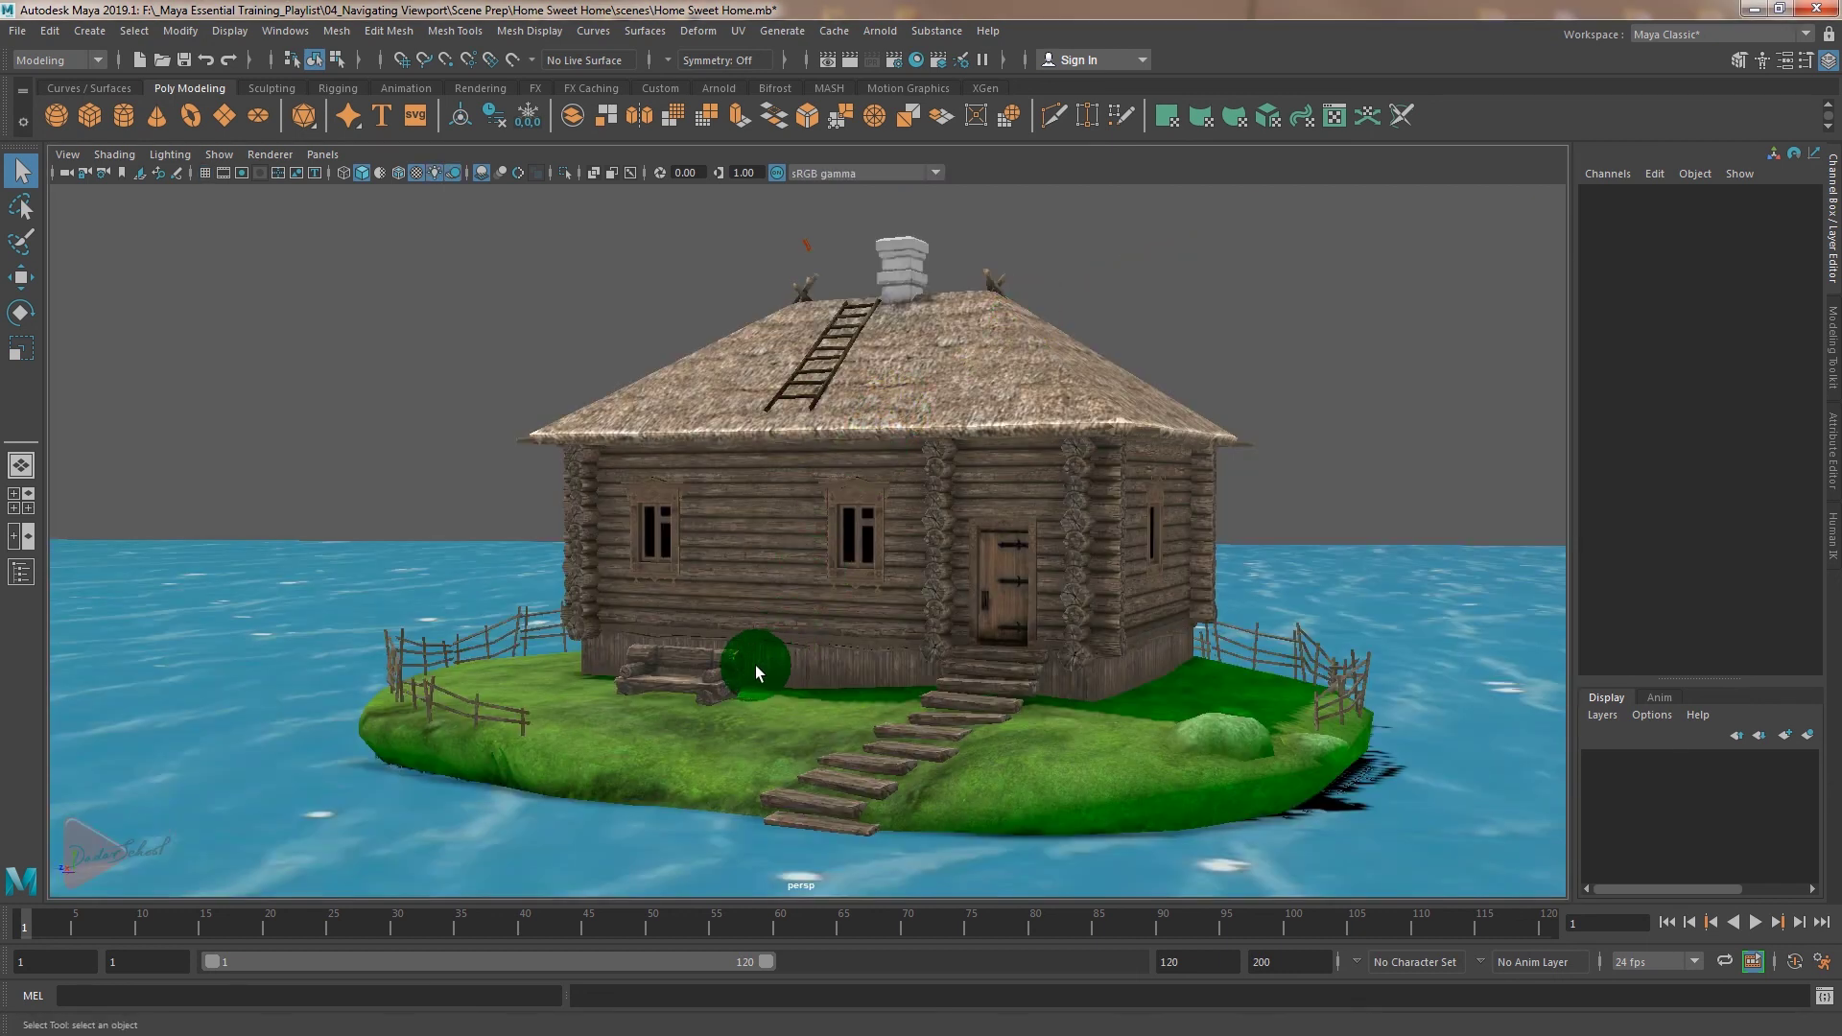